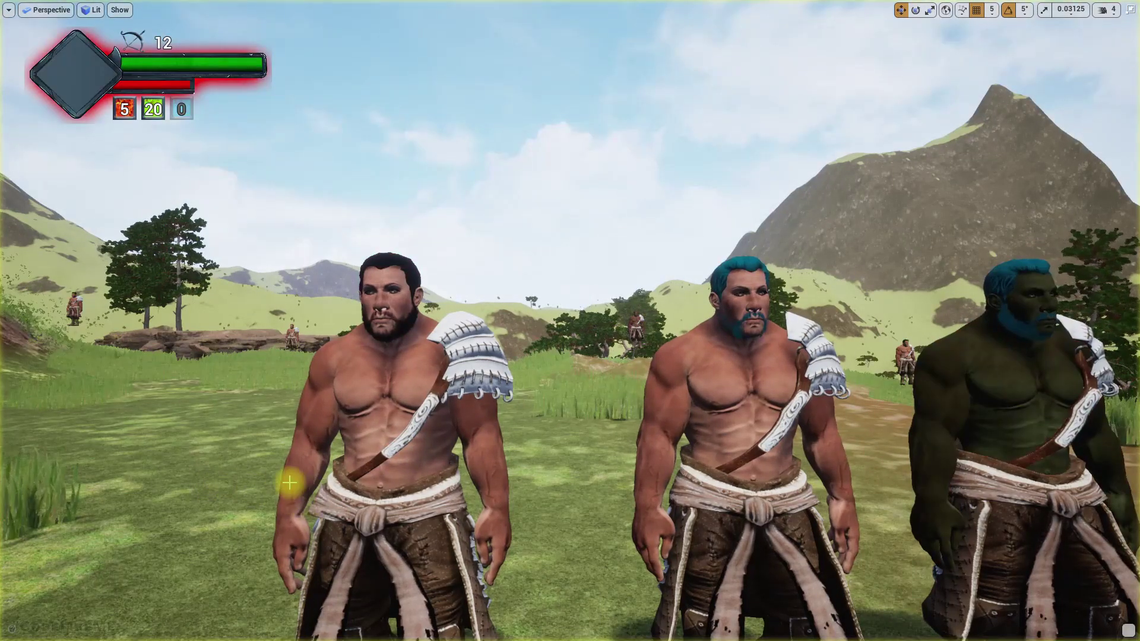
# Examine the hair, beard and skin of the row of characters in the running level, and stop play.
pyautogui.moveTo(287, 478); pyautogui.dragTo(423, 463, button='right')
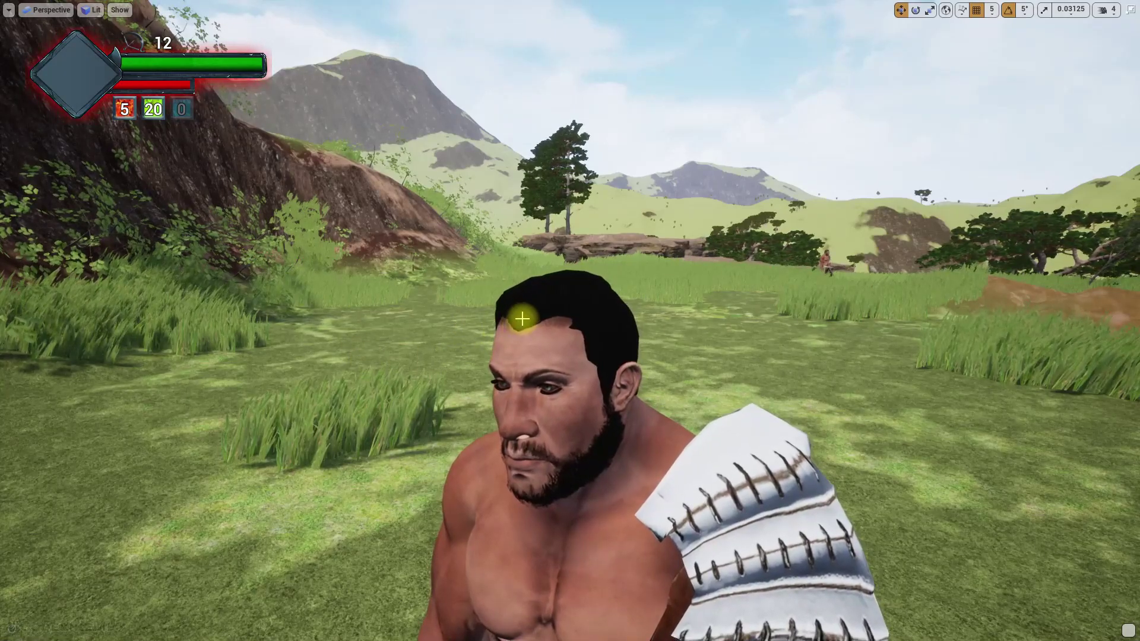
pyautogui.moveTo(523, 319); pyautogui.dragTo(653, 285, button='right')
pyautogui.press('d')
pyautogui.press('d')
pyautogui.press('w')
pyautogui.press('w')
pyautogui.press('d')
pyautogui.moveTo(599, 321); pyautogui.dragTo(530, 323, button='right')
pyautogui.press('w')
pyautogui.press('a')
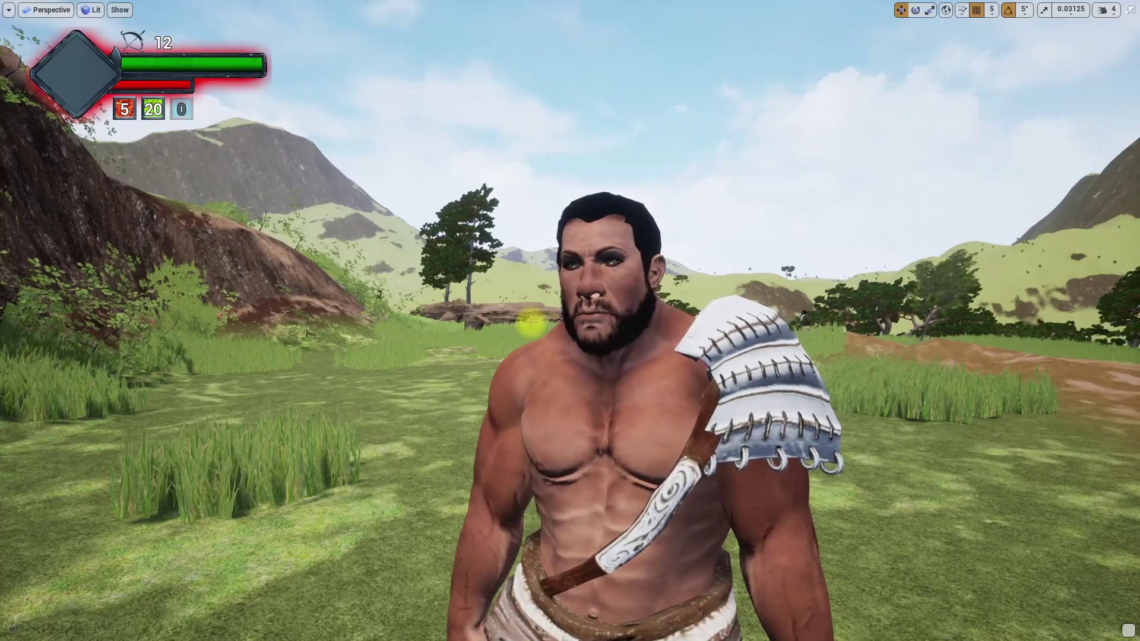
pyautogui.moveTo(531, 323); pyautogui.dragTo(583, 321, button='right')
pyautogui.press('d')
pyautogui.press('s')
pyautogui.press('d')
pyautogui.press('Escape')
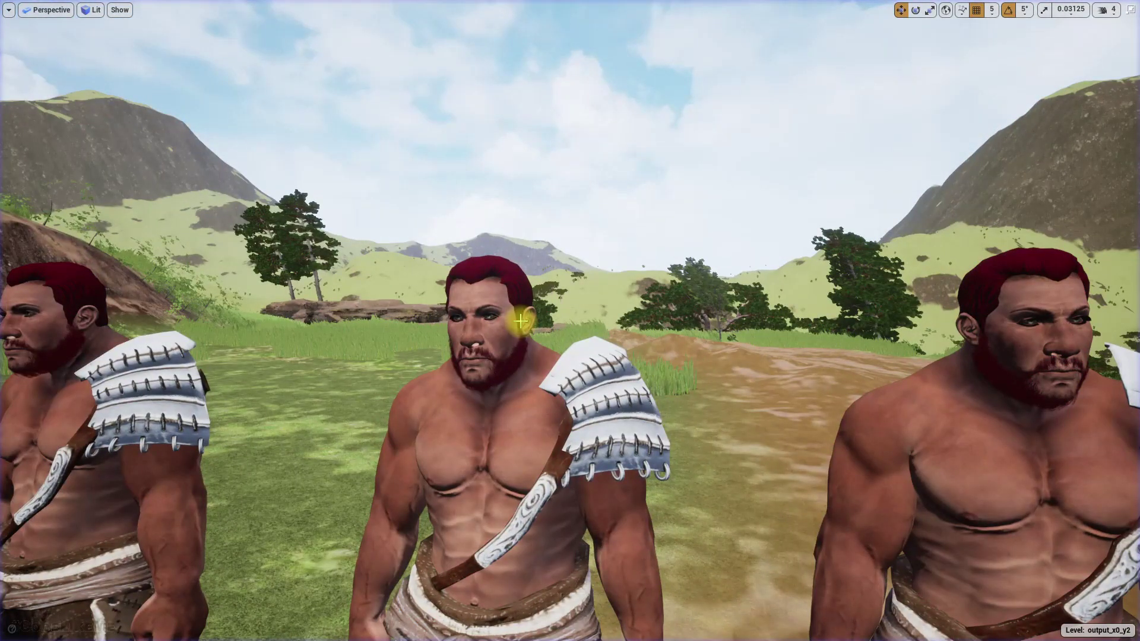
# Run the level again to compare the characters' hair and skin colours, and stop play.
pyautogui.hotkey('alt', 'p')
pyautogui.click(521, 325)
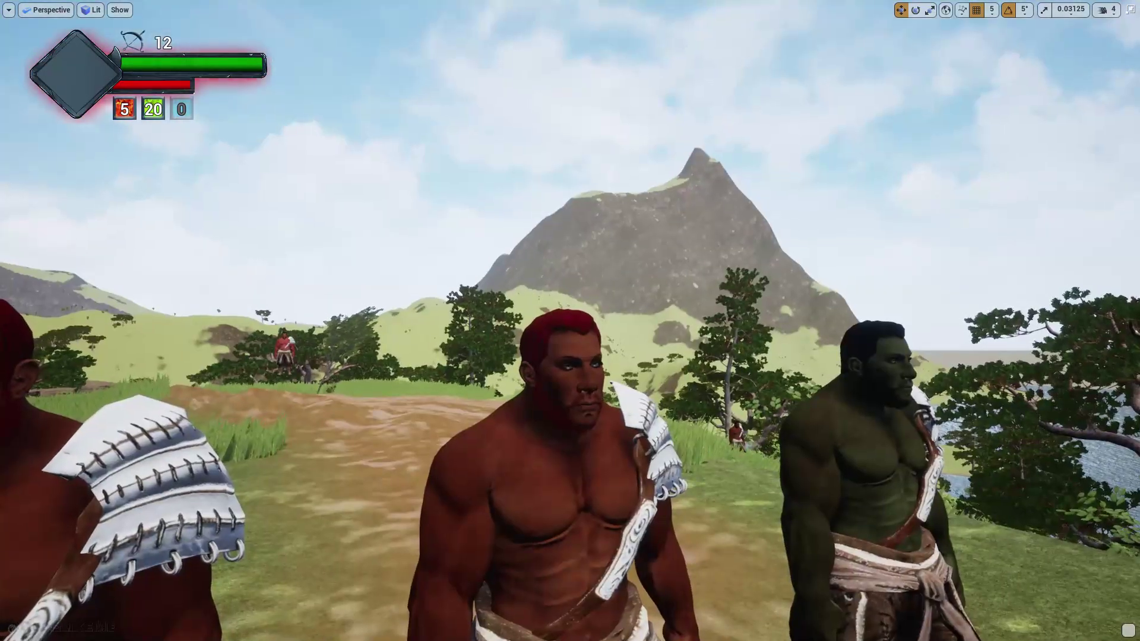
pyautogui.press('a')
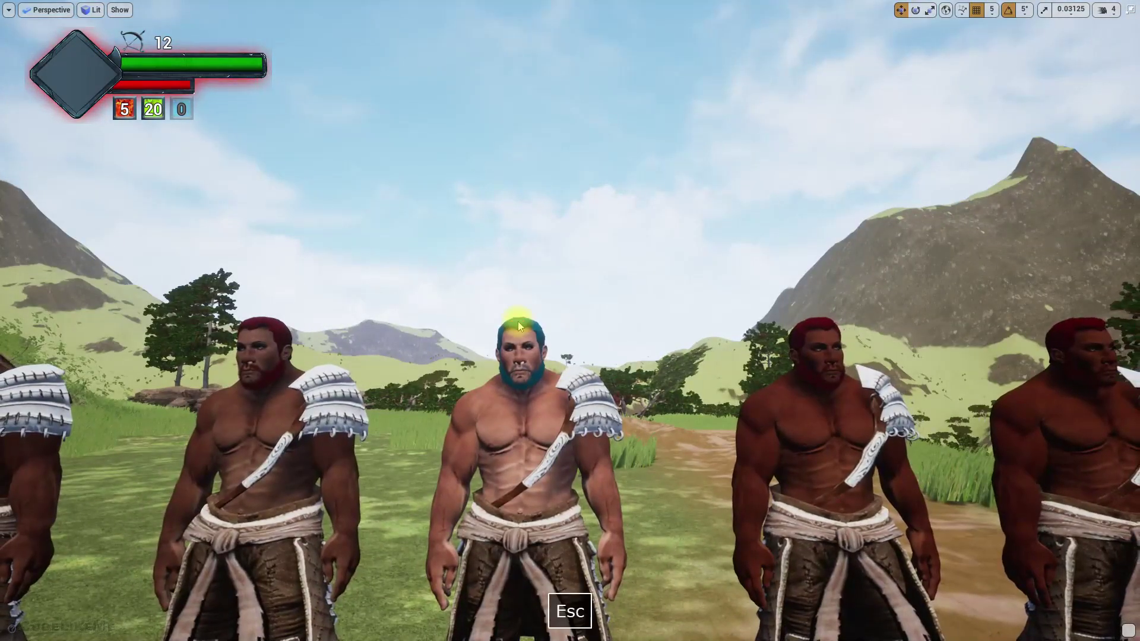
pyautogui.press('Escape')
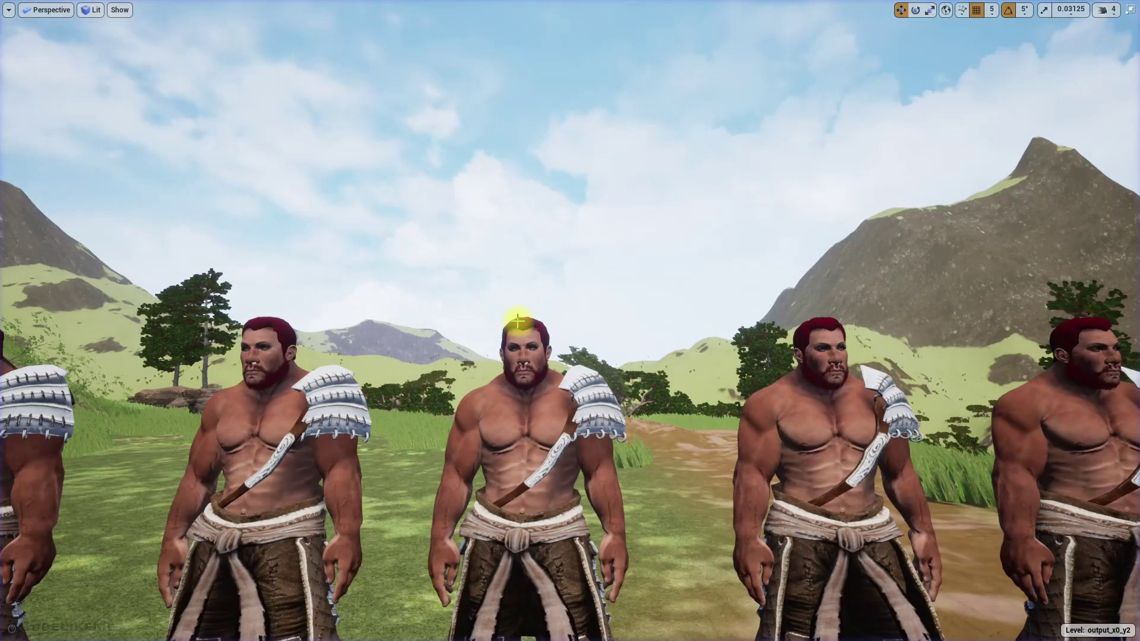
# Run the level once more, view the whole row of characters from the side, and stop it.
pyautogui.hotkey('alt', 's')
pyautogui.press('a')
pyautogui.moveTo(517, 327)
pyautogui.mouseDown(button='right')
pyautogui.moveTo(543, 328)
pyautogui.moveTo(511, 344)
pyautogui.mouseUp(button='right')
pyautogui.press('w')
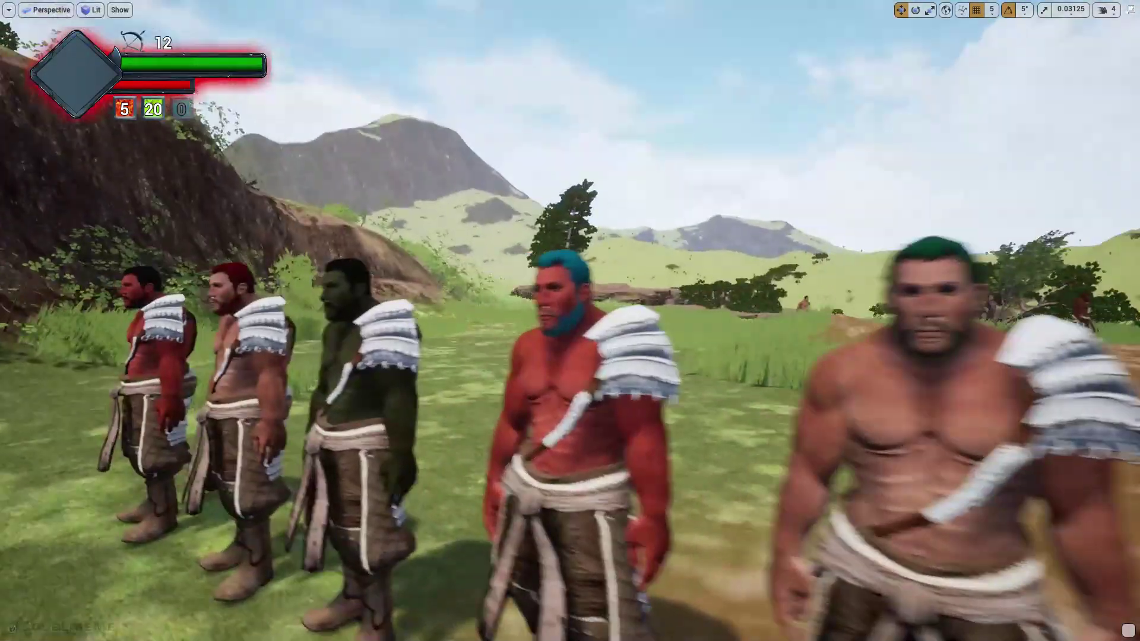
pyautogui.press('Escape')
# View the placed characters up close in the stopped level and leave the full-screen viewport.
pyautogui.rightClick(518, 322)
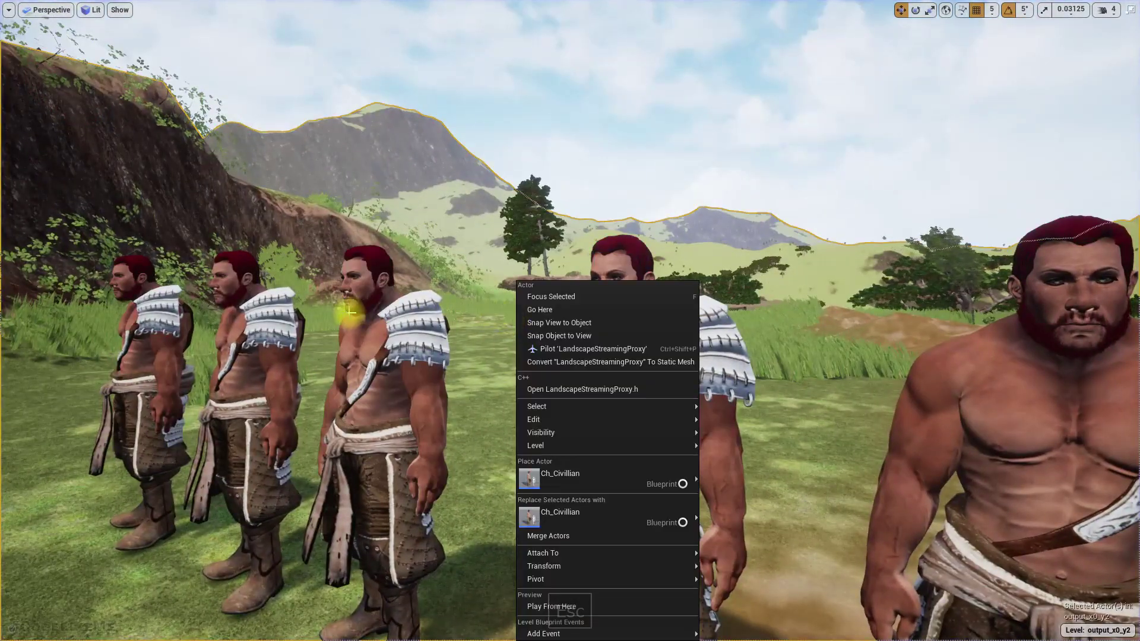
pyautogui.moveTo(352, 314)
pyautogui.mouseDown(button='right')
pyautogui.moveTo(383, 321)
pyautogui.moveTo(359, 313)
pyautogui.mouseUp(button='right')
pyautogui.press('w')
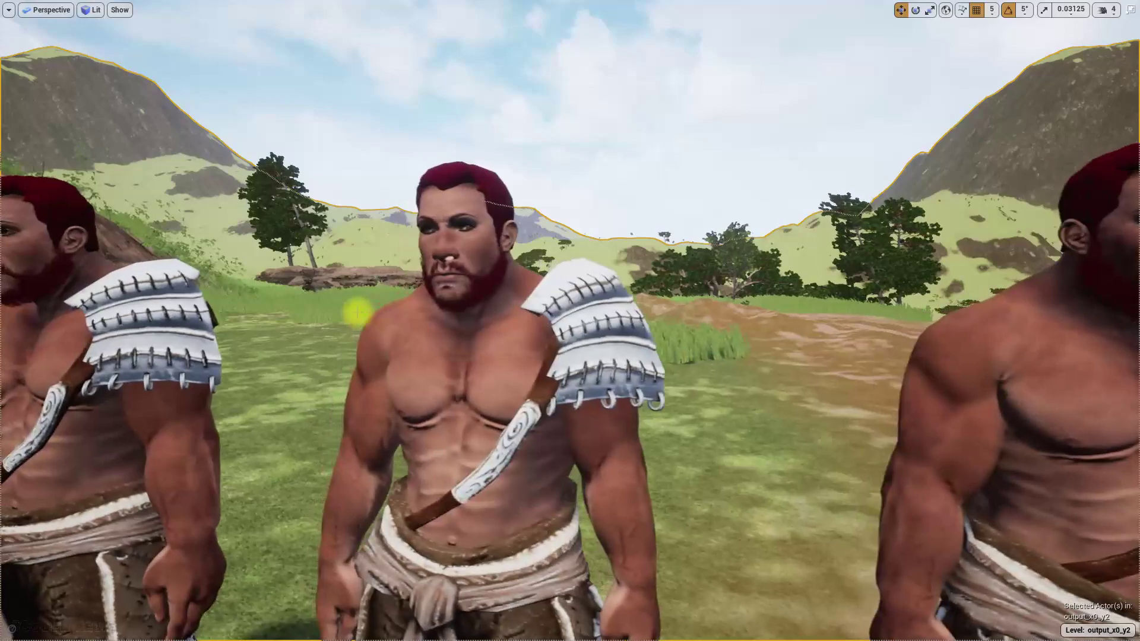
pyautogui.press('F11')
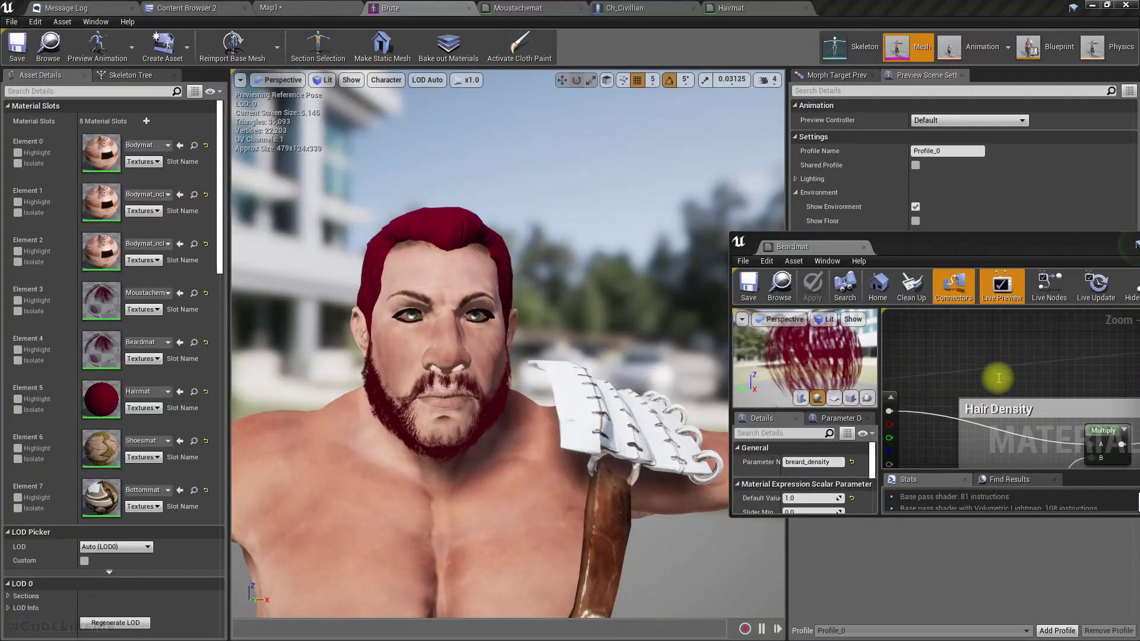
# Set the default value of the breard_density parameter in the Beardmat material to 0.
pyautogui.moveTo(998, 378); pyautogui.dragTo(1019, 312, button='right')
pyautogui.click(1034, 396)
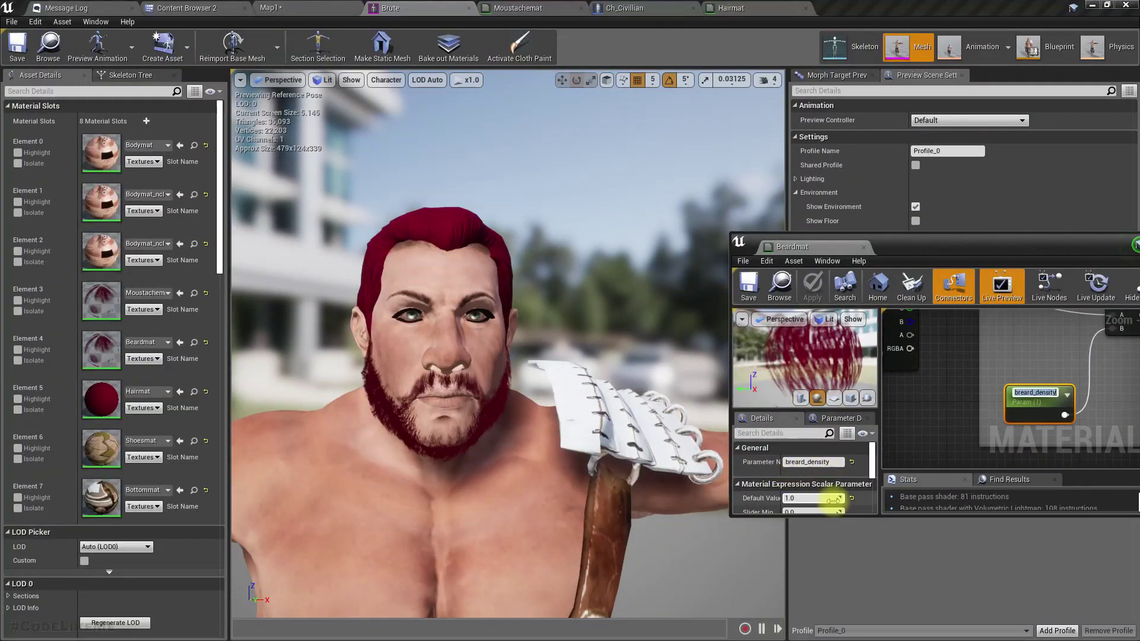
pyautogui.click(815, 498)
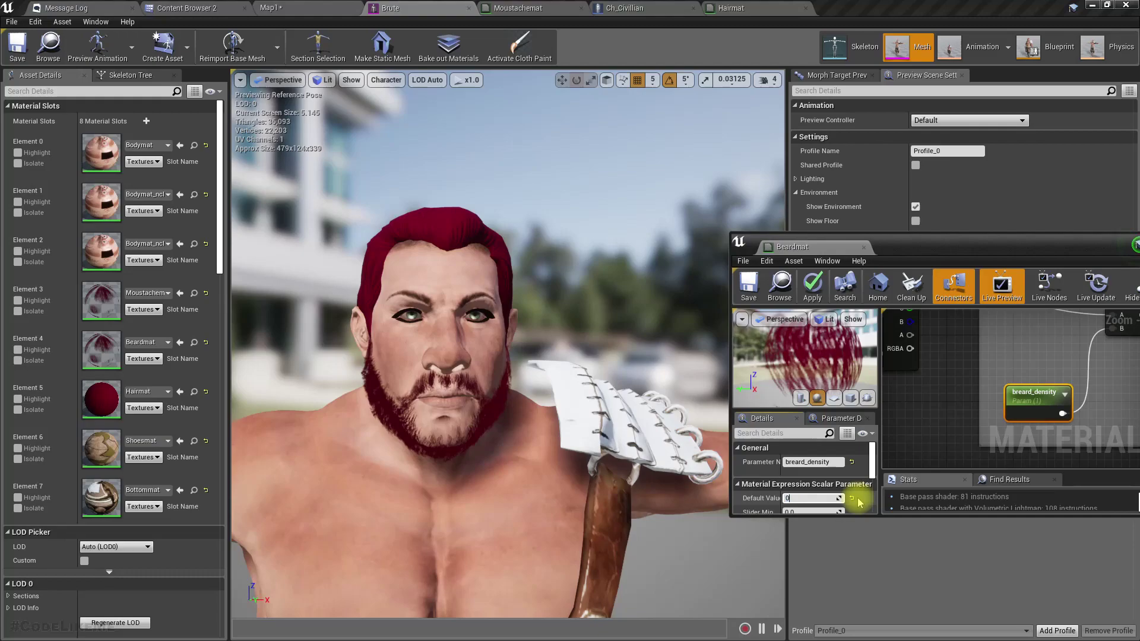
pyautogui.write('0')
pyautogui.press('Return')
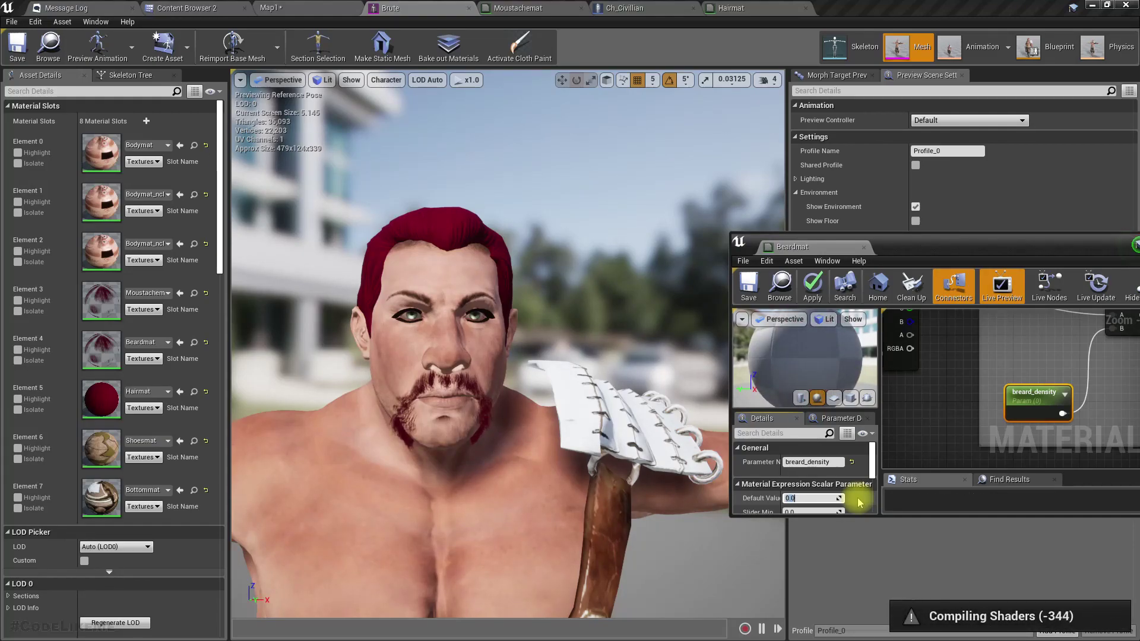
# Try other default values for breard_density, including 0.2, and return it to 1.0.
pyautogui.write('2')
pyautogui.press('Return')
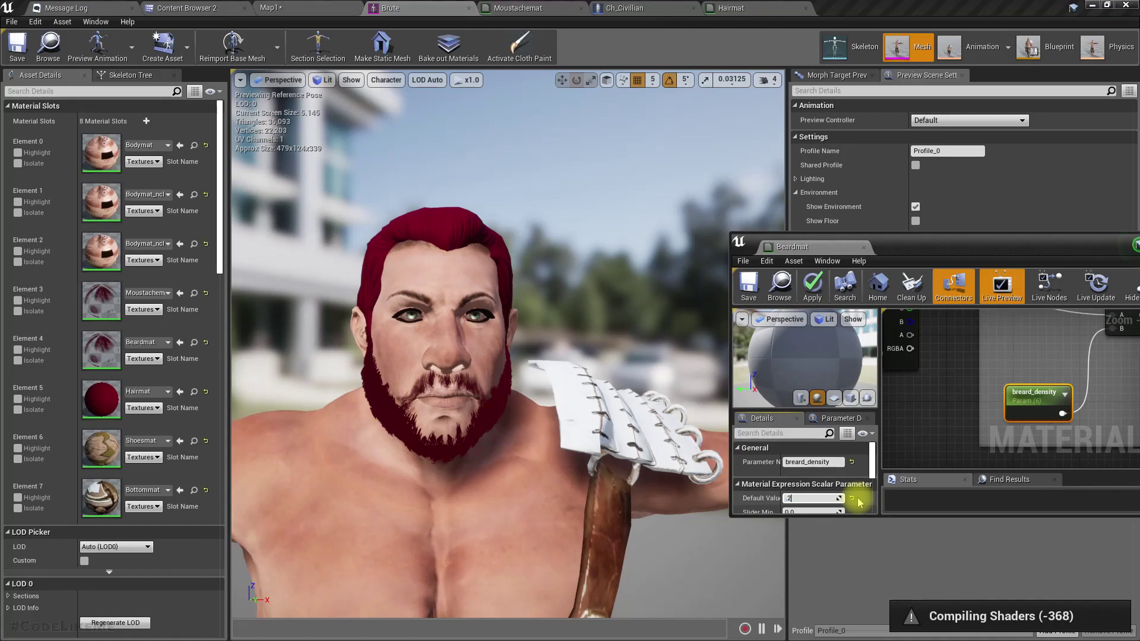
pyautogui.write('.2')
pyautogui.press('Return')
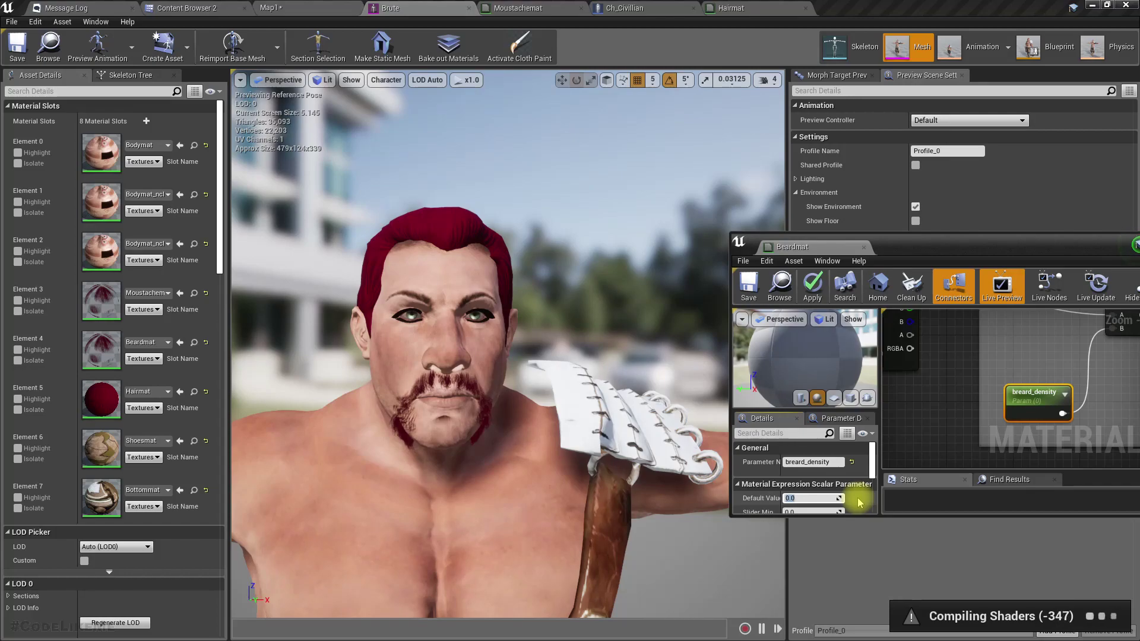
pyautogui.press('Return')
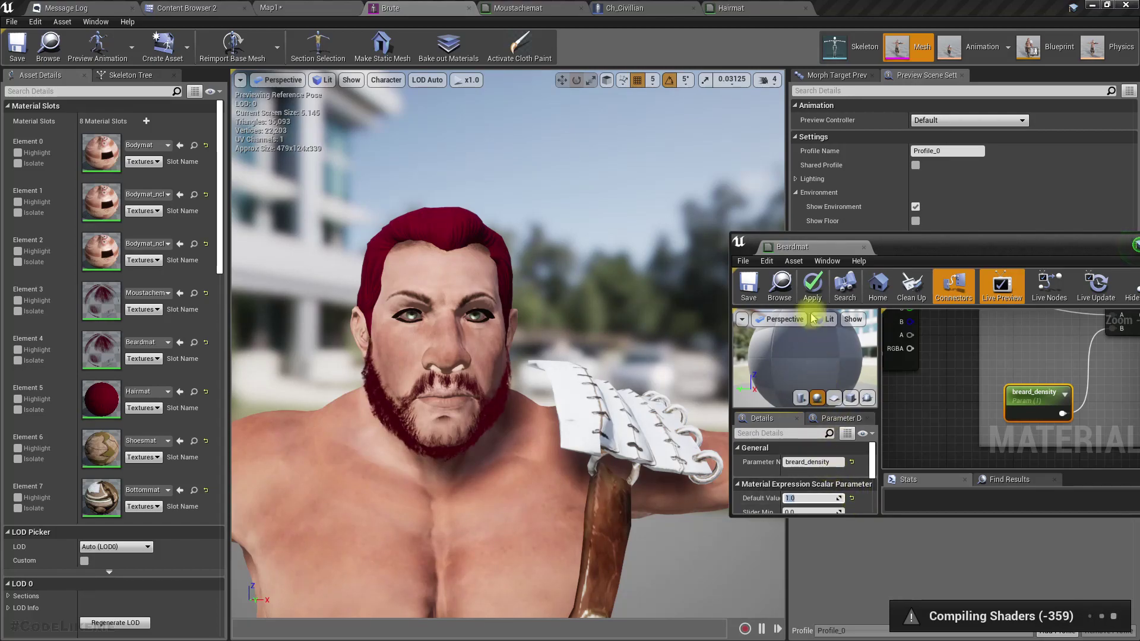
# Dock the Beardmat editor in the main window and float the Moustachemat editor over the Brute mesh editor.
pyautogui.moveTo(795, 251); pyautogui.dragTo(900, 8)
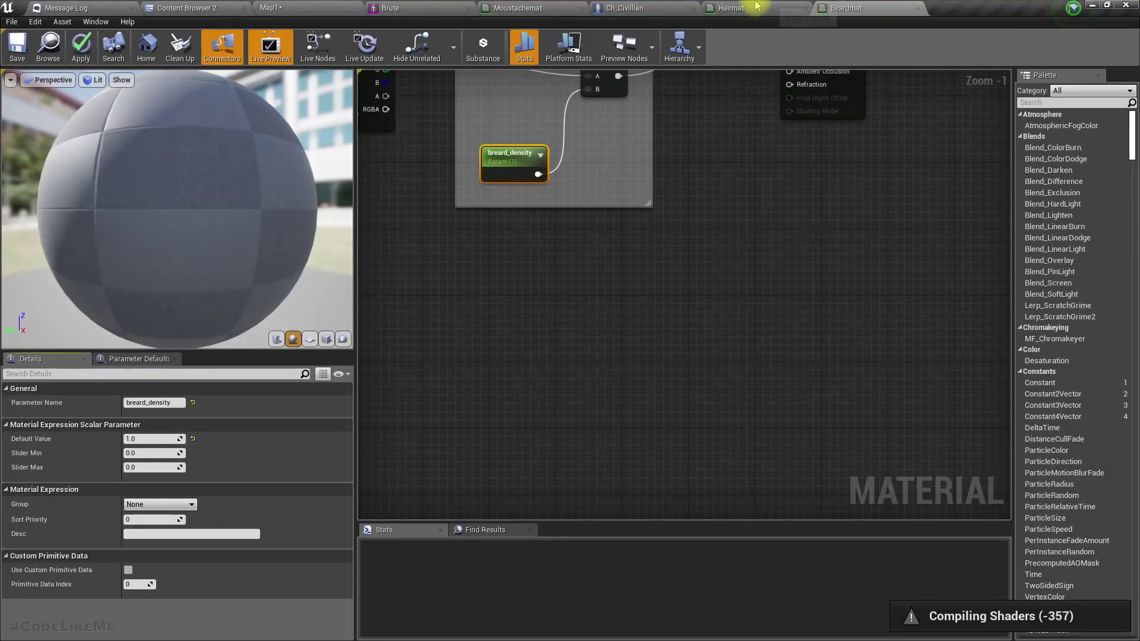
pyautogui.moveTo(758, 8); pyautogui.dragTo(923, 448)
pyautogui.moveTo(1075, 455); pyautogui.dragTo(963, 265)
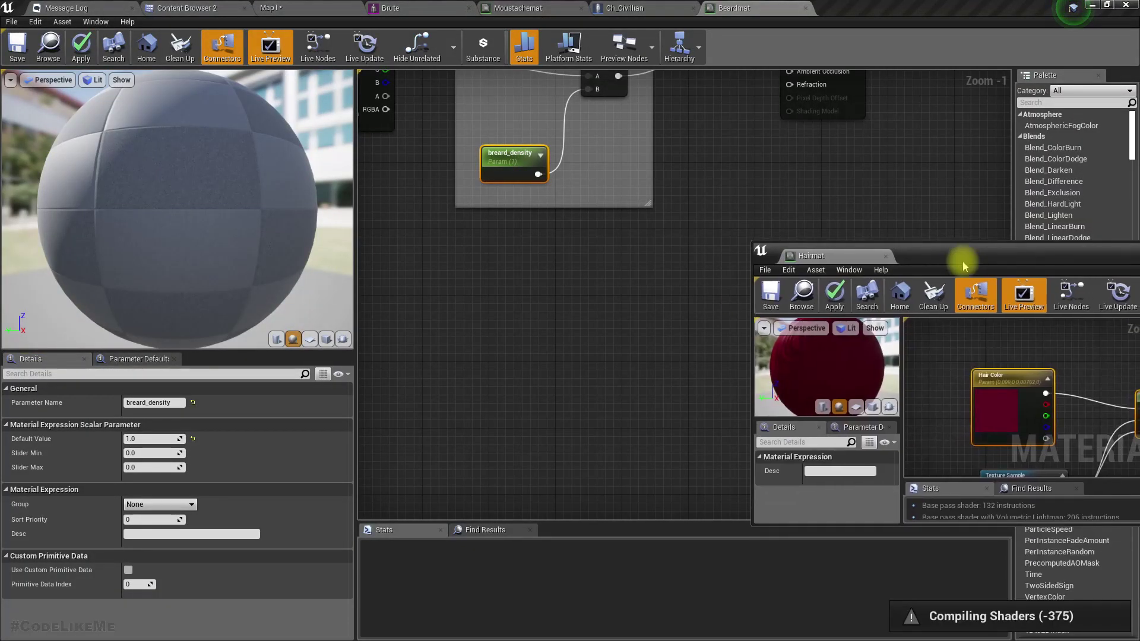
pyautogui.moveTo(822, 256); pyautogui.dragTo(776, 6)
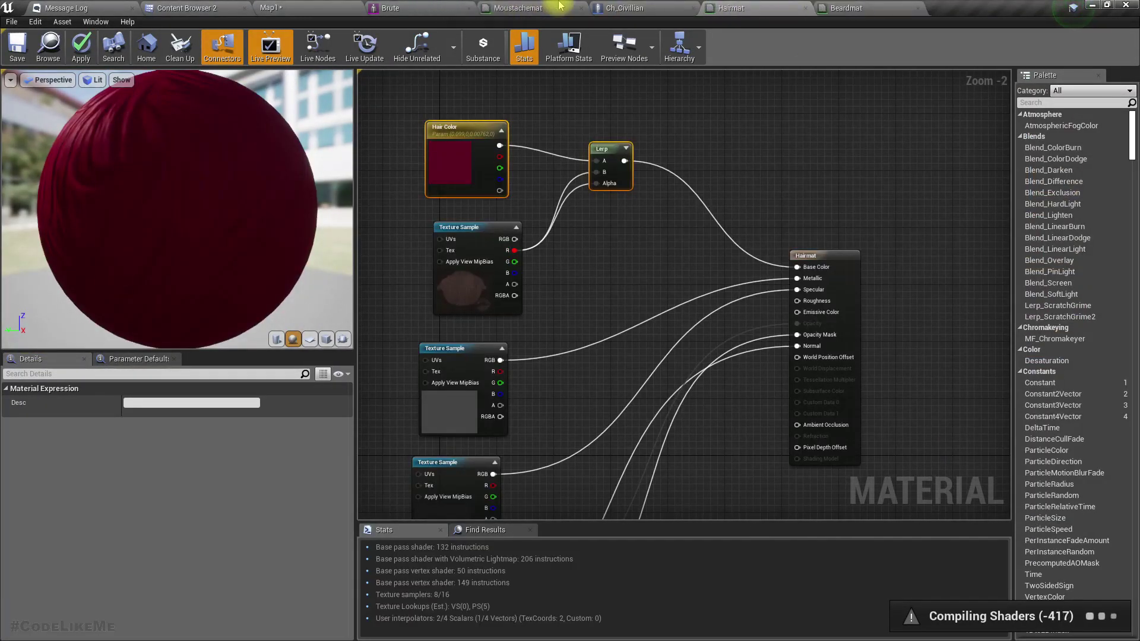
pyautogui.moveTo(560, 6); pyautogui.dragTo(809, 297)
pyautogui.click(408, 10)
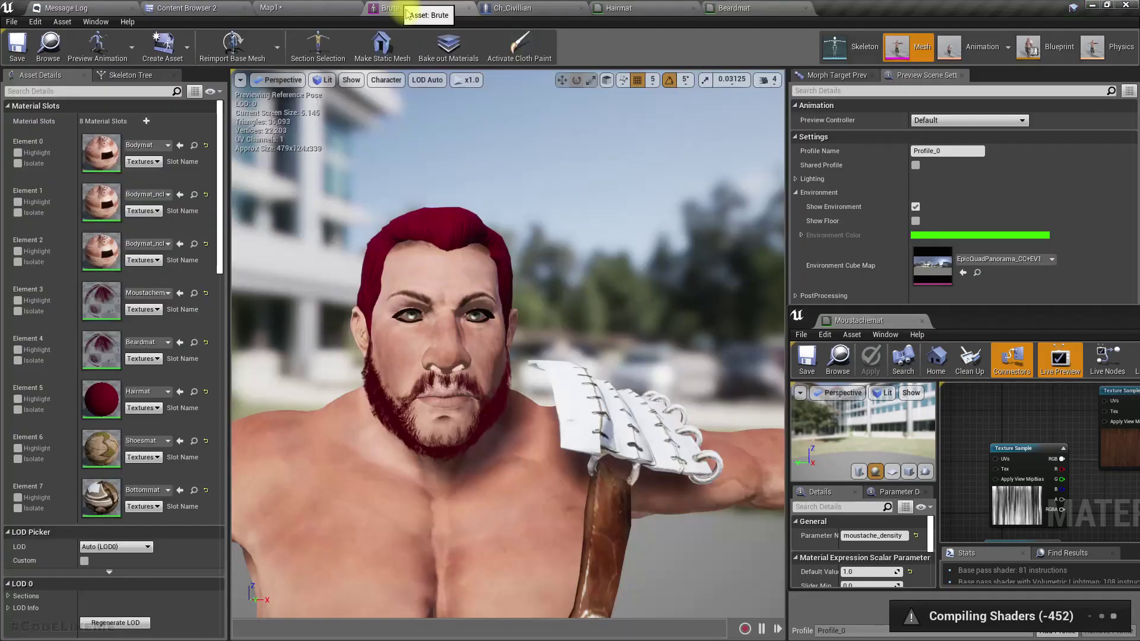
# Review the Moustachemat graph and re-enter 1.0 as the default value of moustache_density.
pyautogui.scroll(-4, 974, 478)
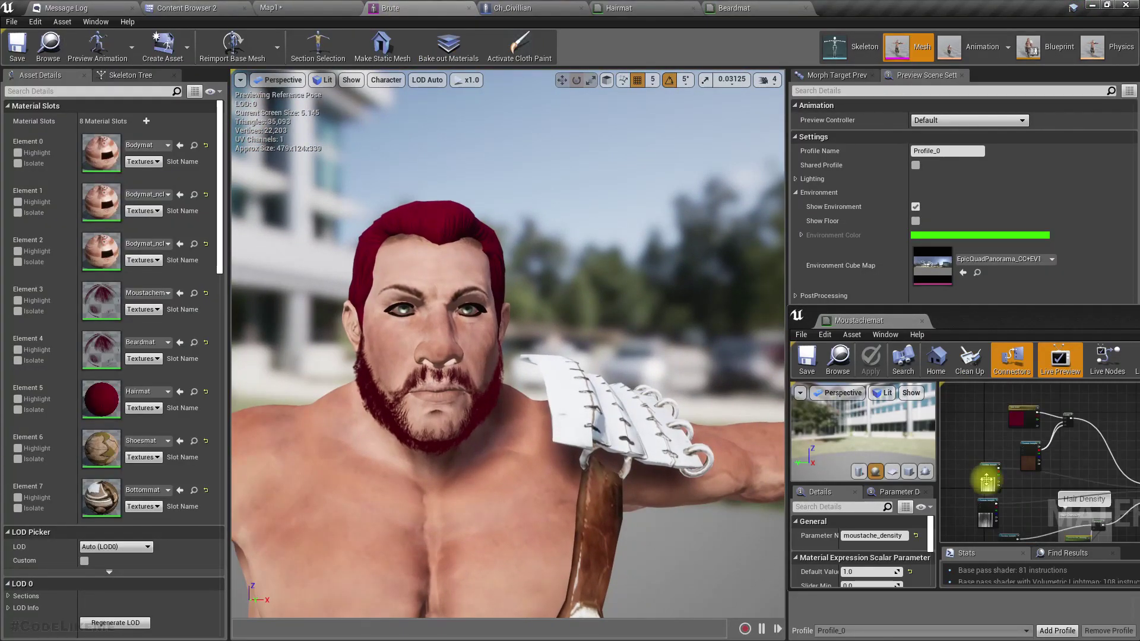
pyautogui.moveTo(1021, 494); pyautogui.dragTo(996, 475, button='right')
pyautogui.scroll(-3, 898, 570)
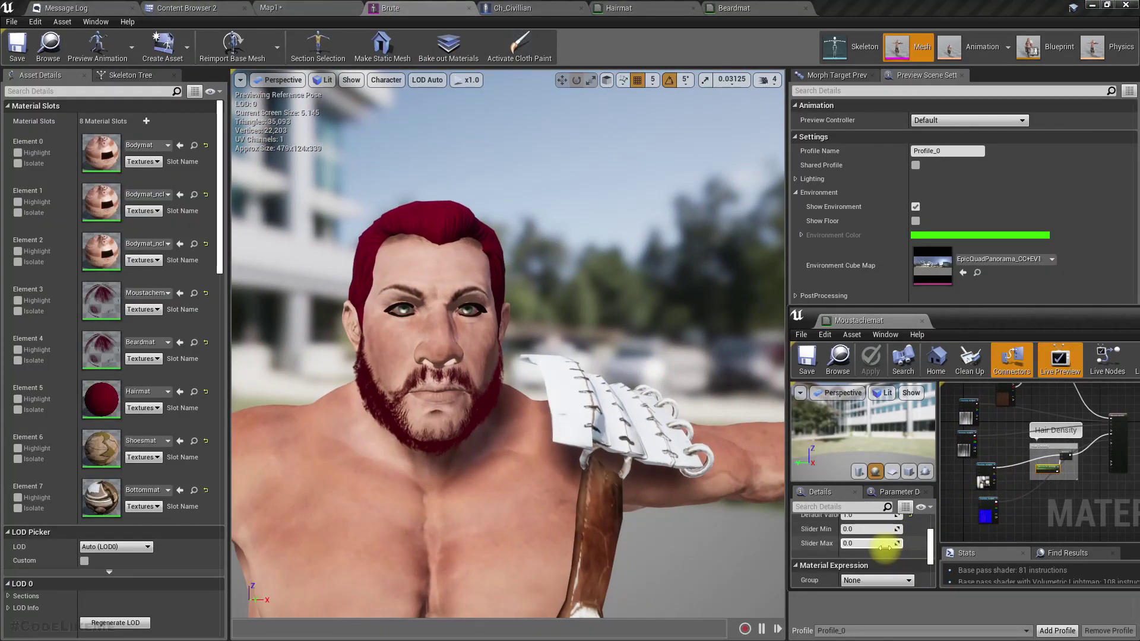
pyautogui.scroll(3, 988, 530)
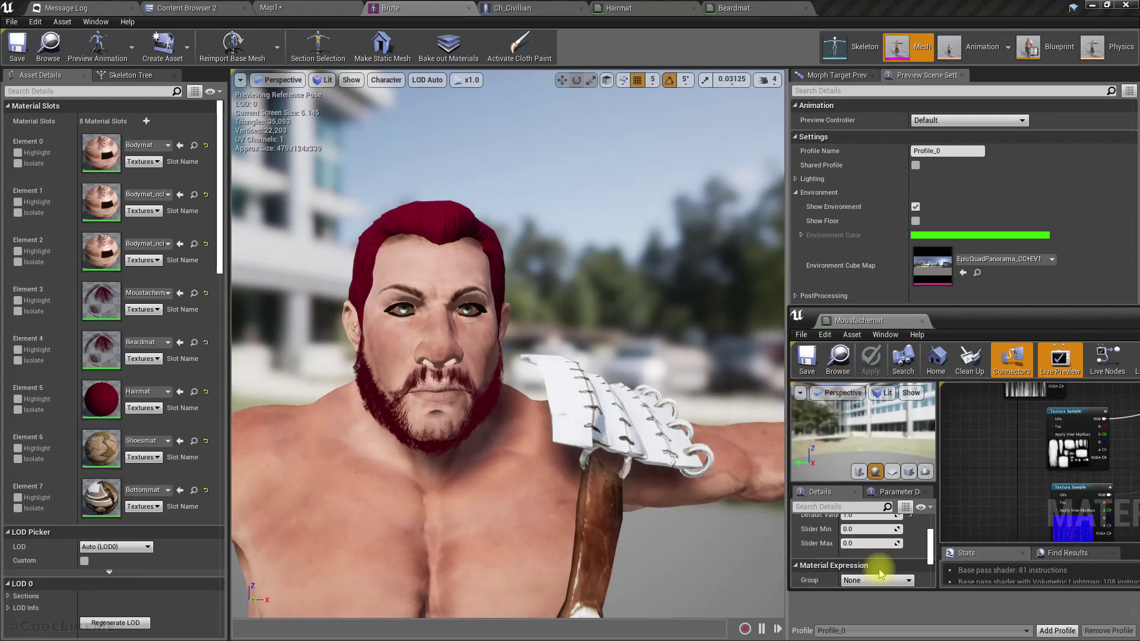
pyautogui.scroll(3, 900, 554)
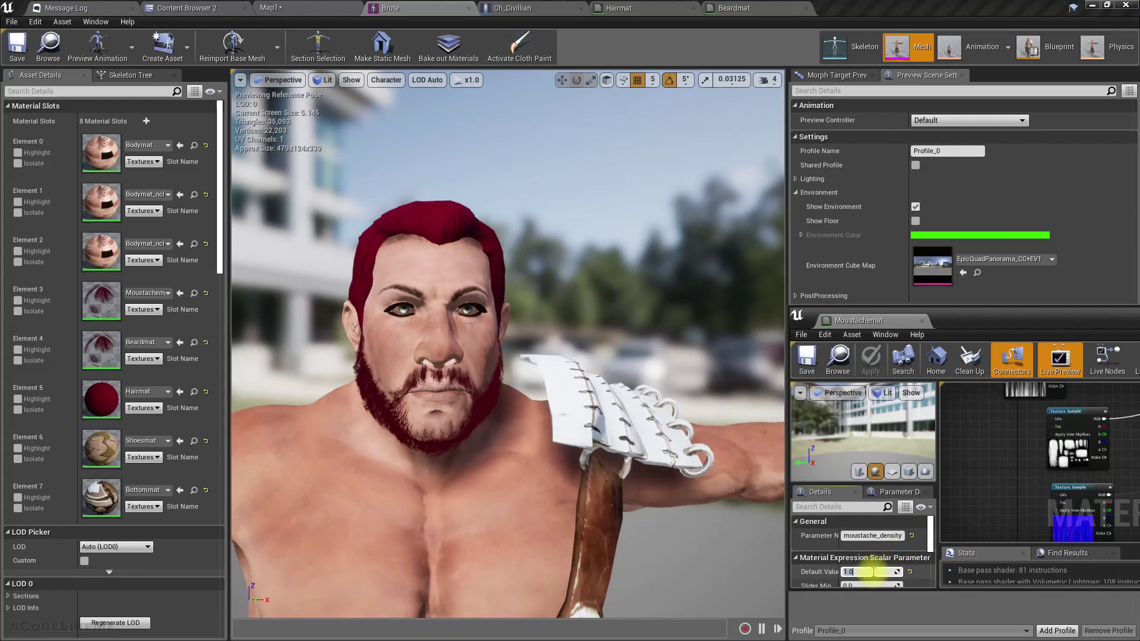
pyautogui.press('Return')
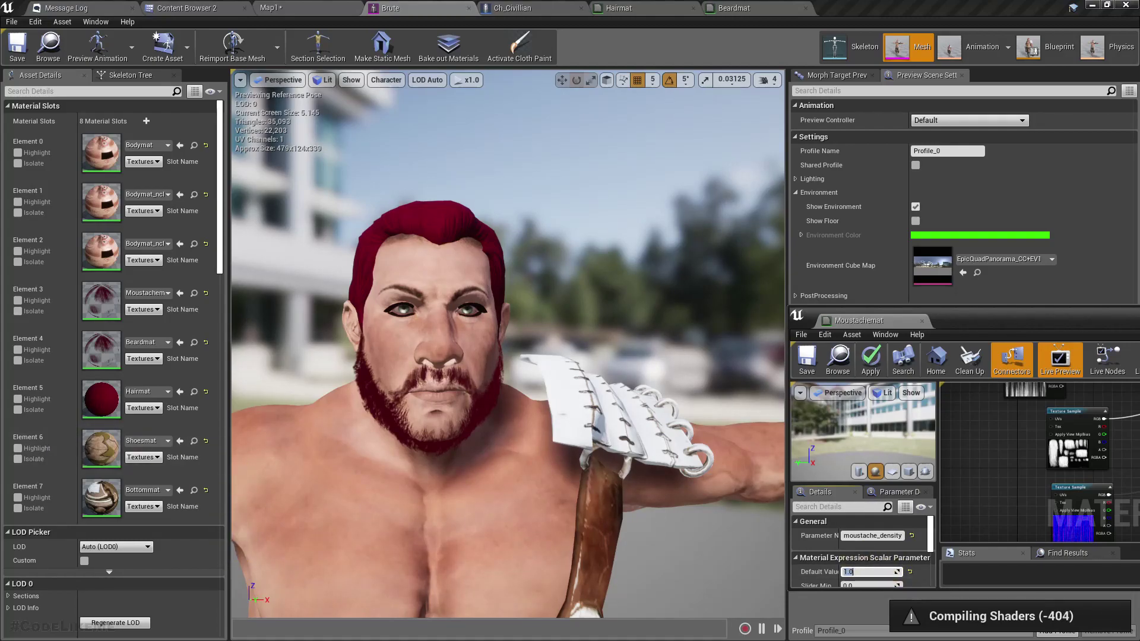
# Dock the Moustachemat editor back into the main window and return to the Map1 level.
pyautogui.click(886, 191)
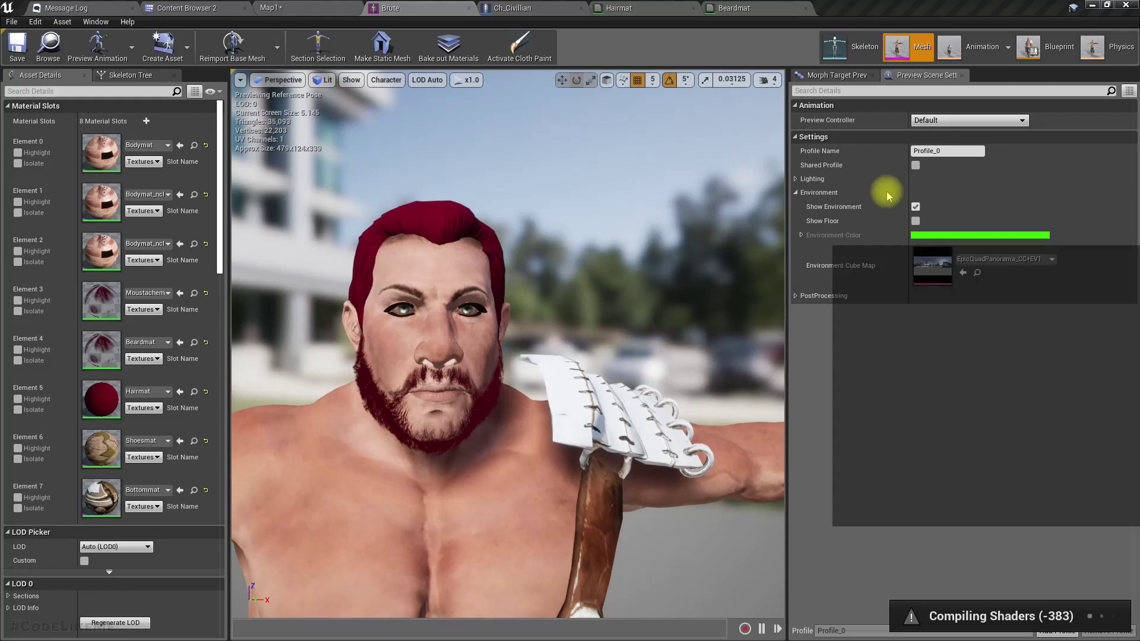
pyautogui.moveTo(887, 192); pyautogui.dragTo(869, 3)
pyautogui.click(284, 7)
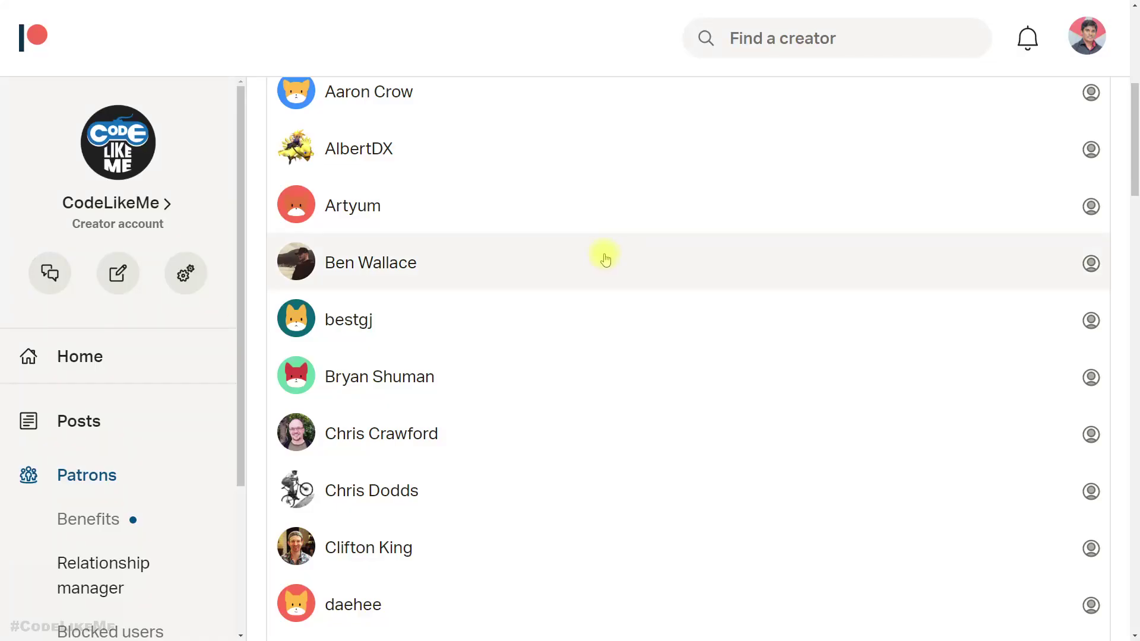
# Browse both pages of the active patrons list on Patreon.
pyautogui.scroll(-10, 603, 256)
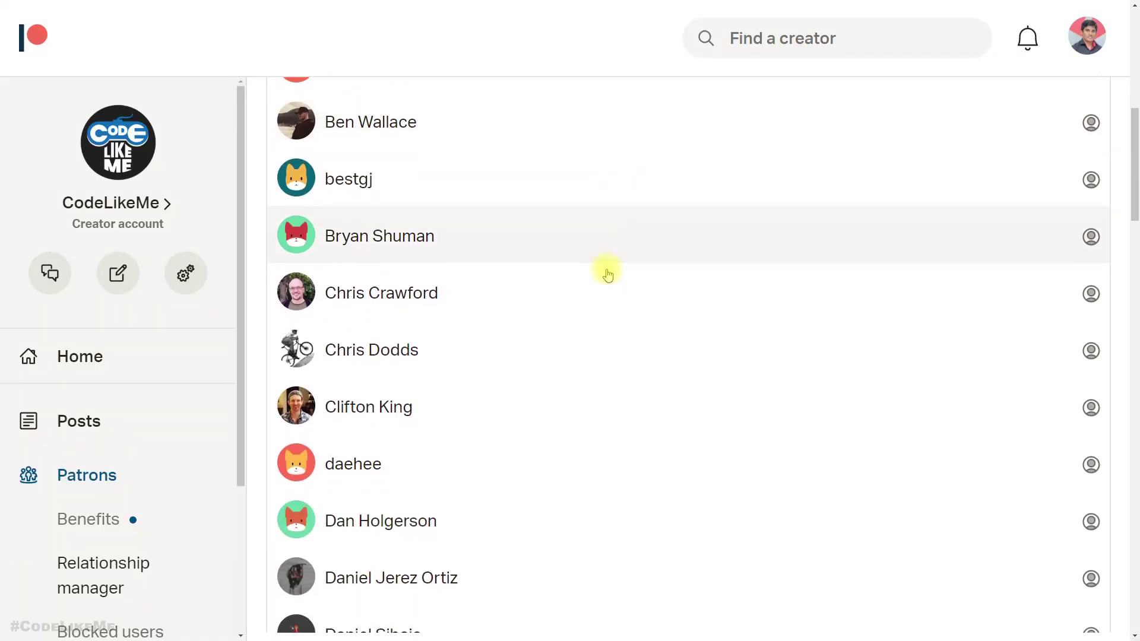
pyautogui.scroll(-20, 610, 274)
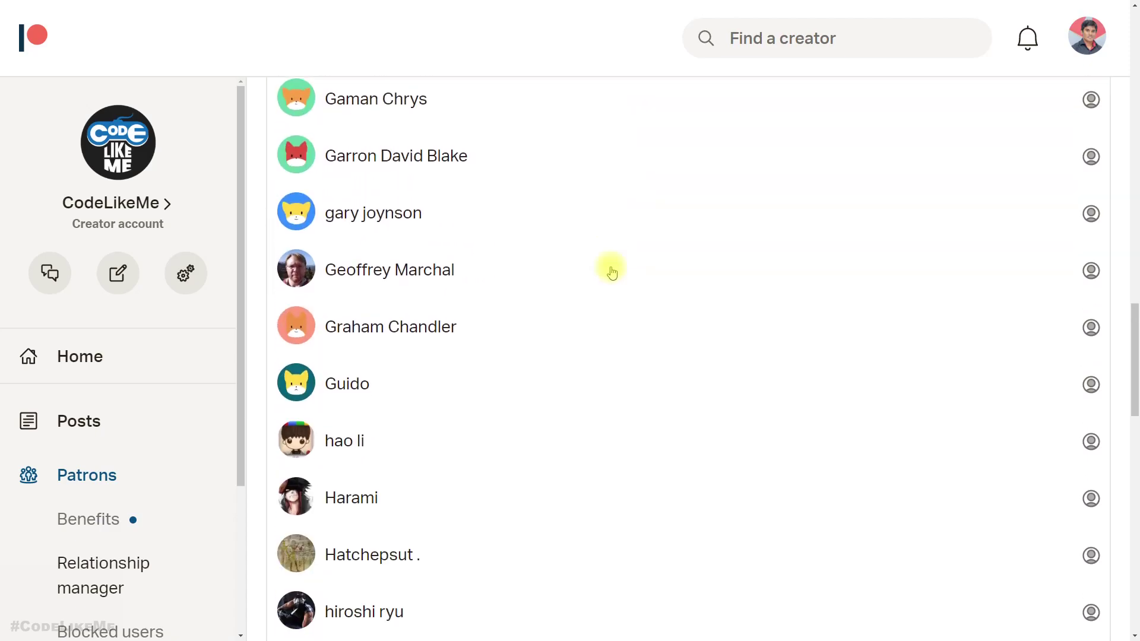
pyautogui.scroll(-5, 613, 276)
pyautogui.scroll(18, 615, 279)
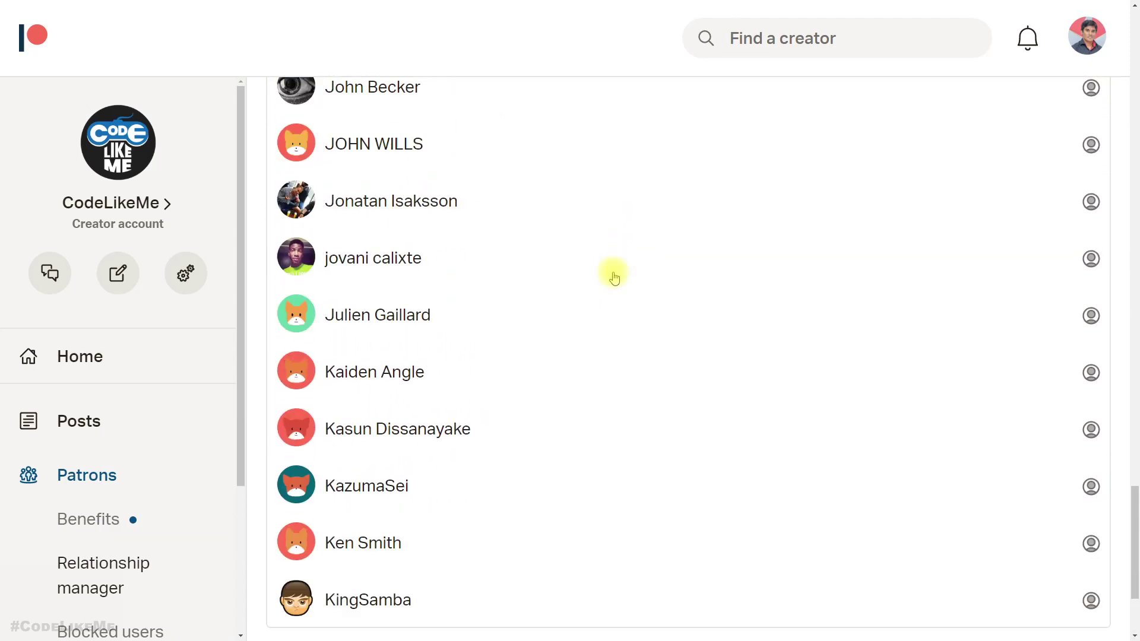
pyautogui.scroll(-20, 616, 288)
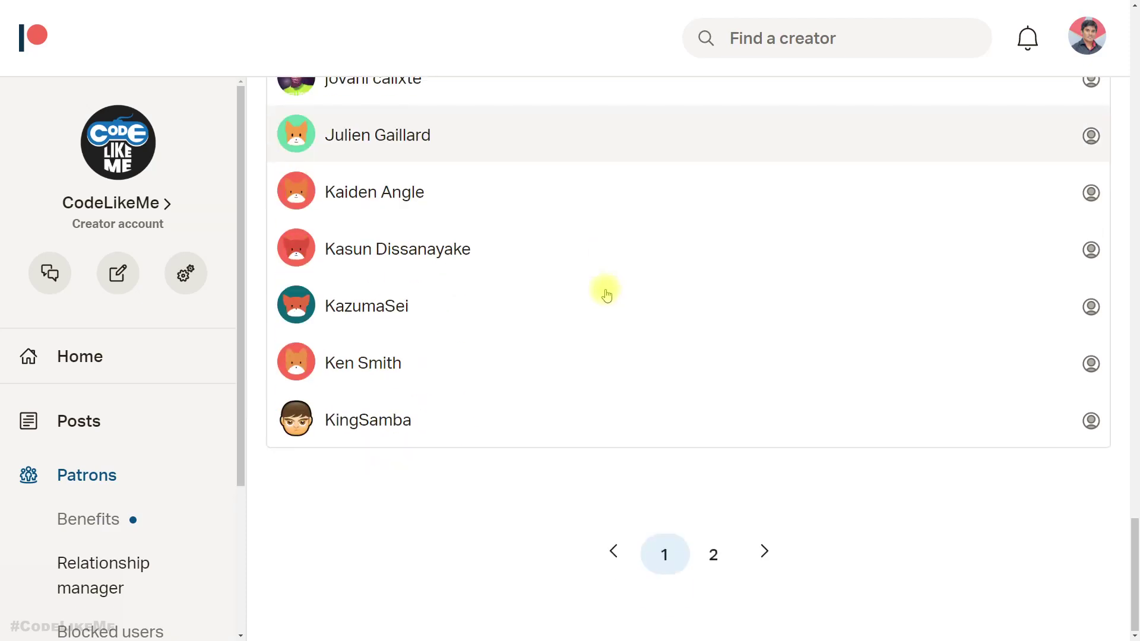
pyautogui.click(713, 556)
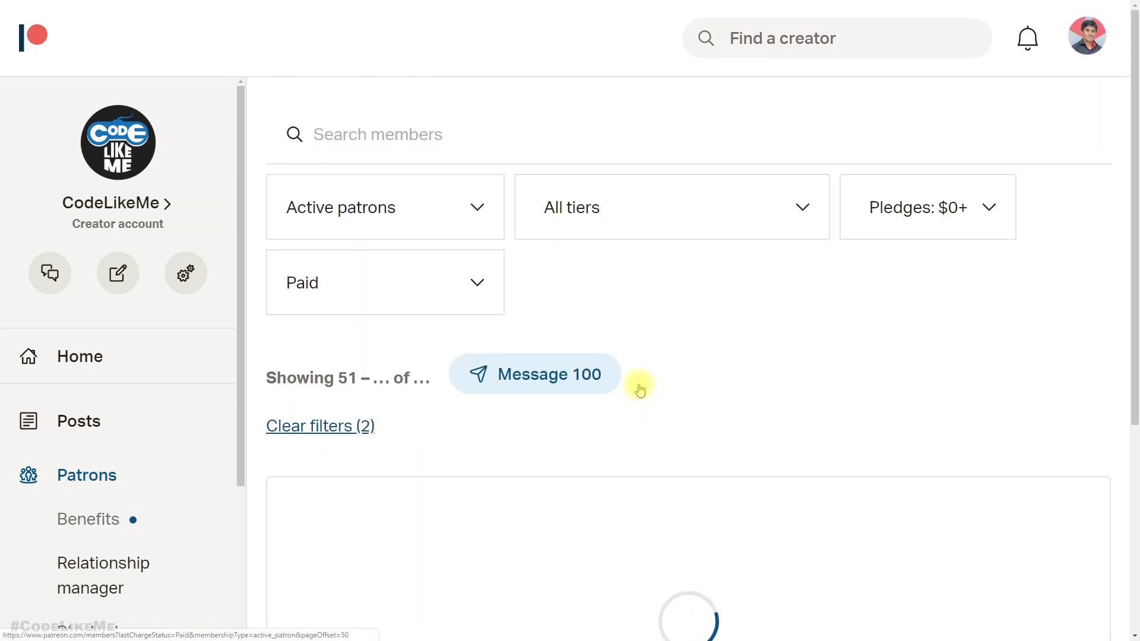
pyautogui.scroll(-20, 638, 392)
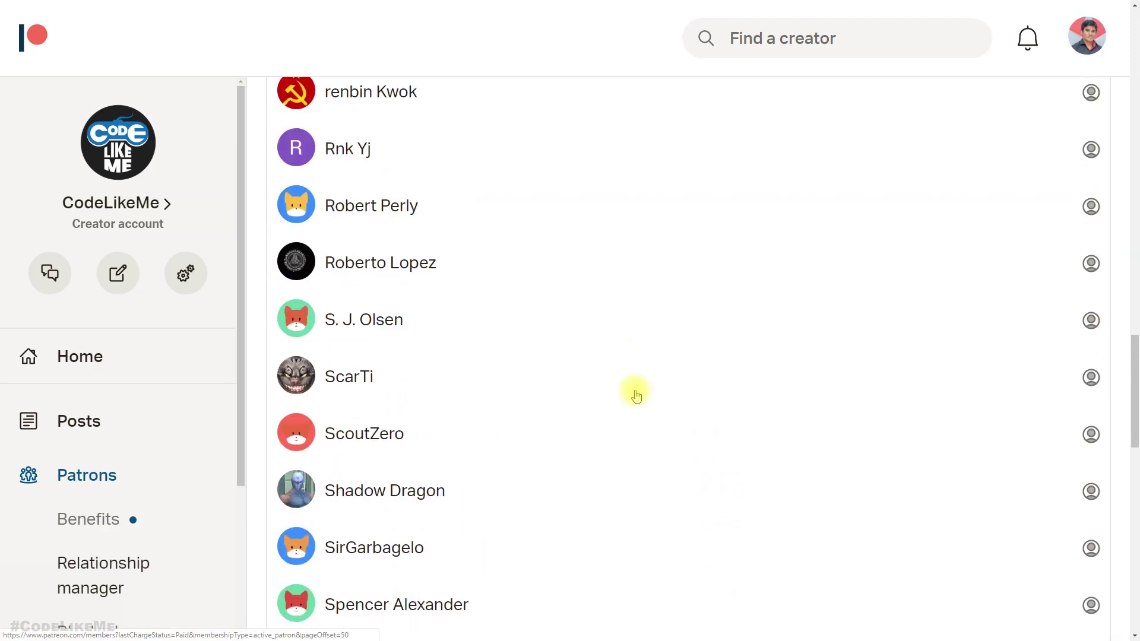
pyautogui.scroll(-15, 638, 395)
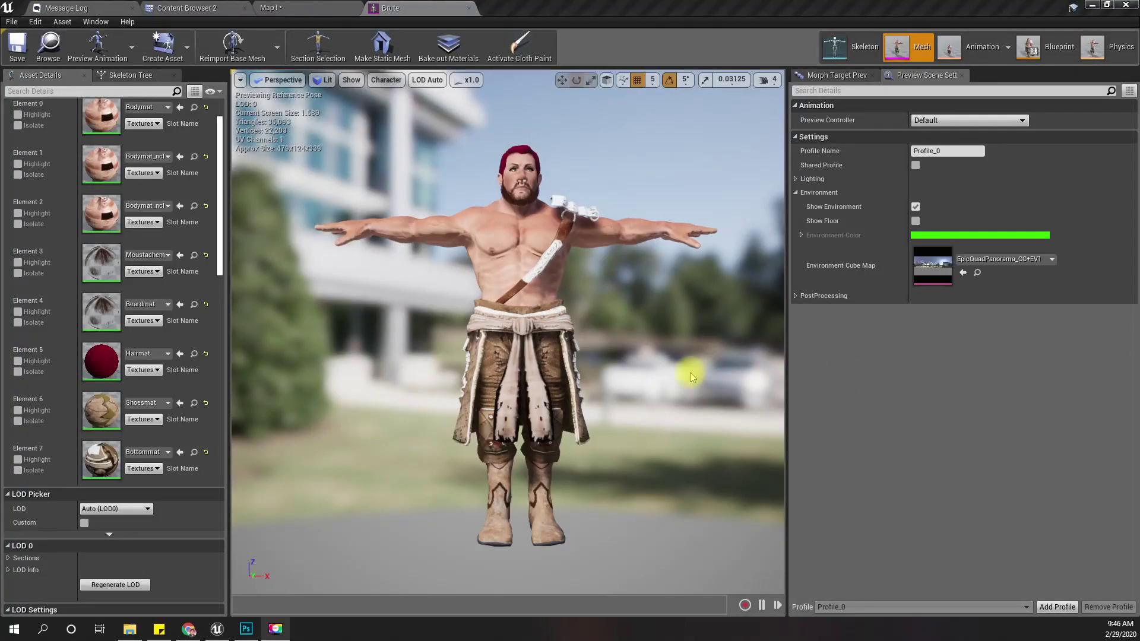
# Examine the Brute character's head and beard up close in Unreal Editor's mesh preview.
pyautogui.moveTo(630, 397); pyautogui.dragTo(630, 321, button='middle')
pyautogui.moveTo(630, 397); pyautogui.dragTo(712, 385, button='right')
pyautogui.keyDown('alt'); pyautogui.moveTo(713, 386); pyautogui.dragTo(636, 386); pyautogui.keyUp('alt')
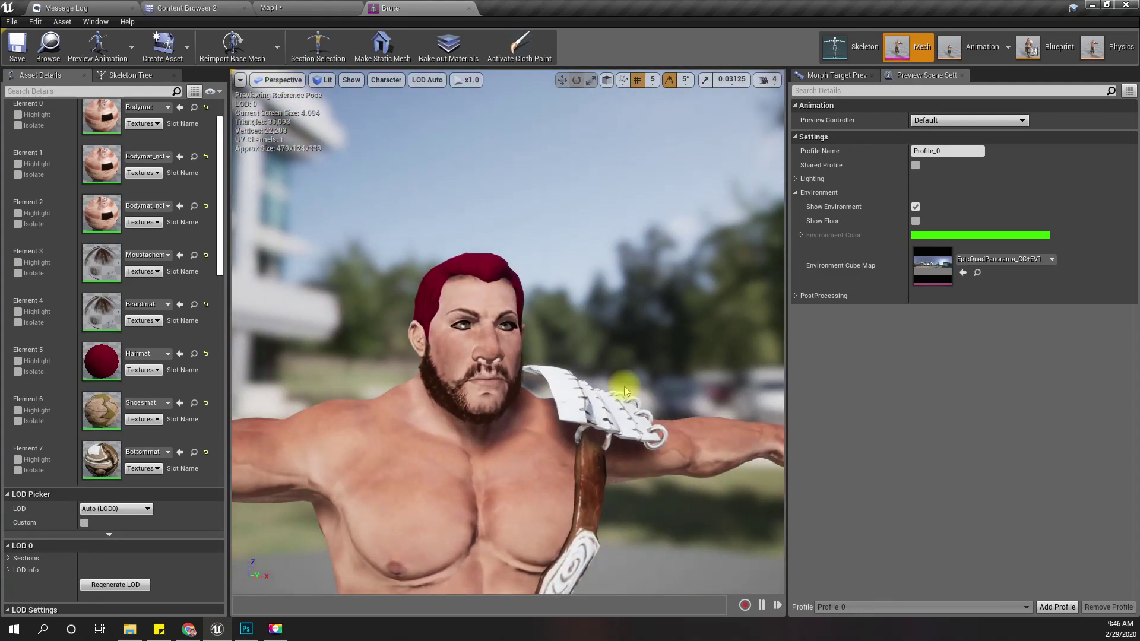
# Examine the row of civilian characters in the Map1 level from near and far, comparing their hair and beards with the Brute mesh.
pyautogui.moveTo(483, 287); pyautogui.dragTo(561, 277, button='middle')
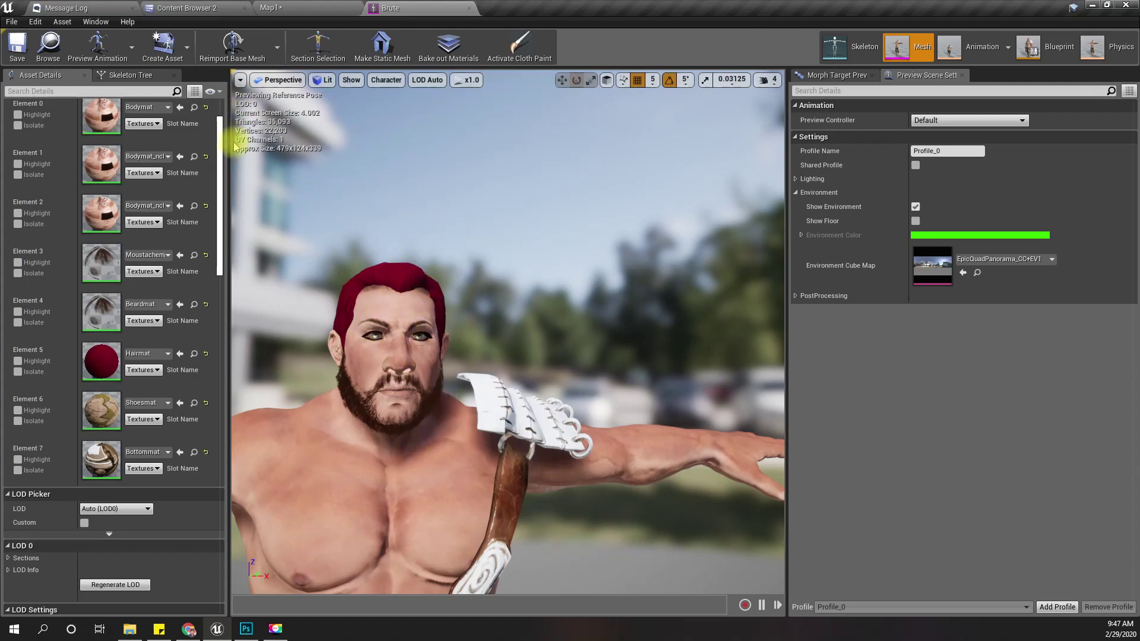
pyautogui.click(318, 46)
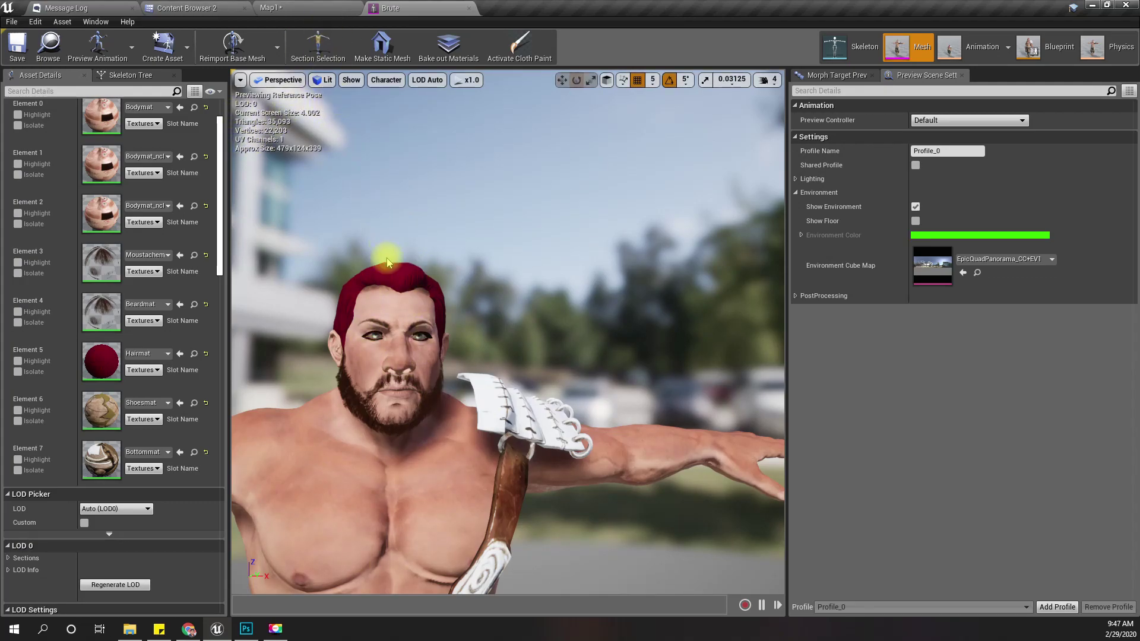
pyautogui.click(321, 8)
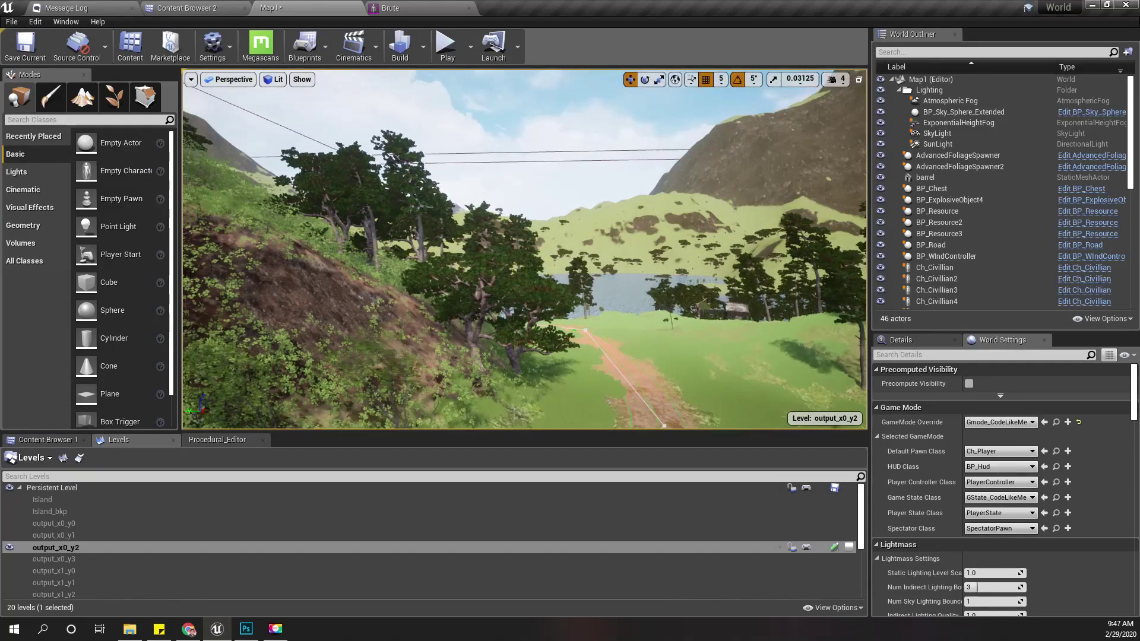
pyautogui.moveTo(524, 250); pyautogui.dragTo(721, 238, button='right')
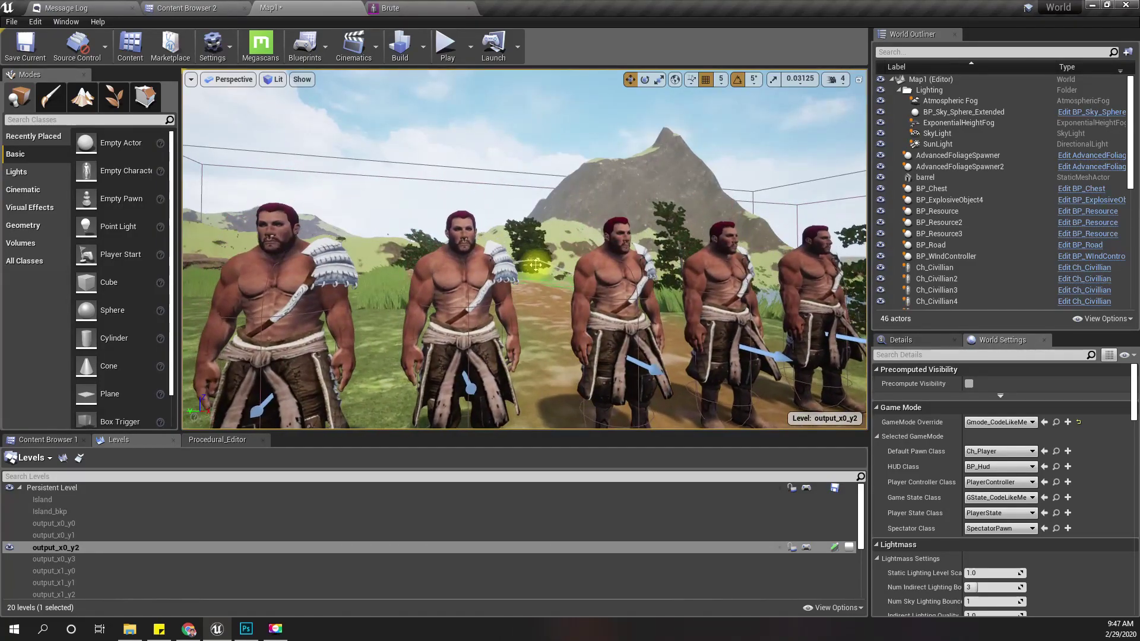
pyautogui.moveTo(721, 238); pyautogui.dragTo(675, 237, button='right')
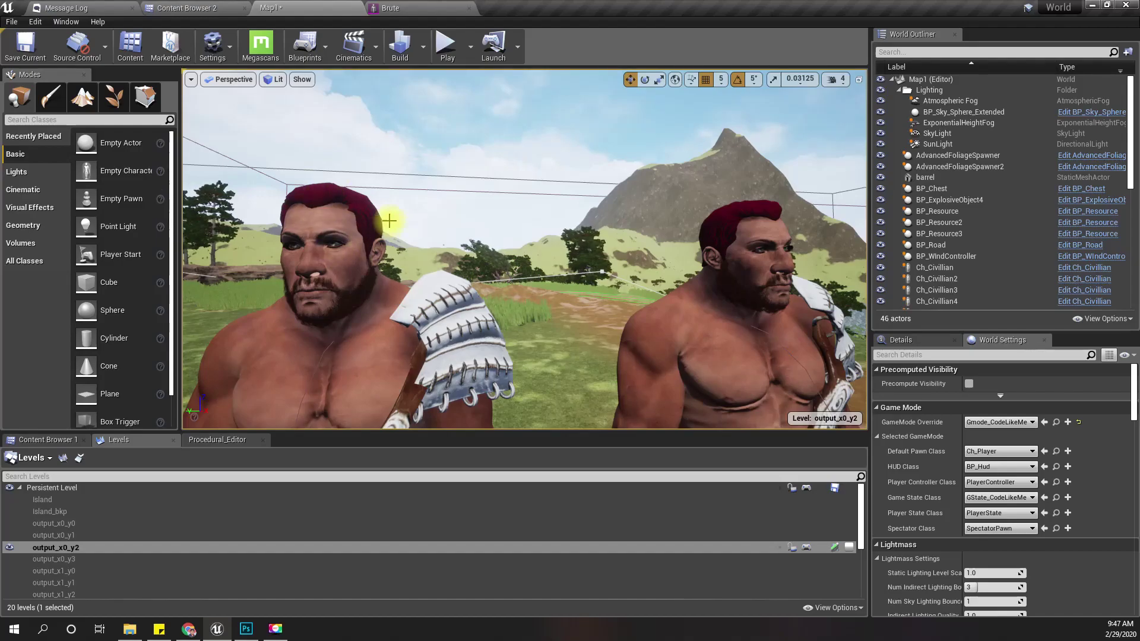
pyautogui.press('s')
pyautogui.moveTo(390, 220); pyautogui.dragTo(412, 209, button='right')
pyautogui.press('w')
pyautogui.press('s')
pyautogui.press('w')
pyautogui.press('a')
pyautogui.press('w')
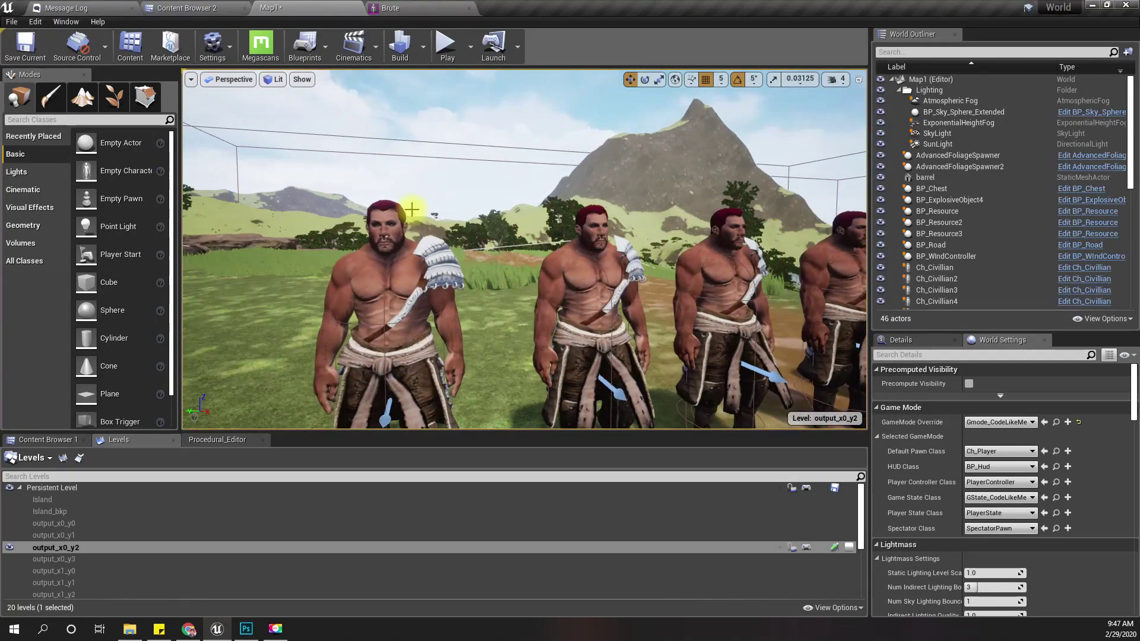
# Isolate the Beardmat and Moustachemat elements of the Brute mesh in turn, and show the full character again.
pyautogui.click(404, 8)
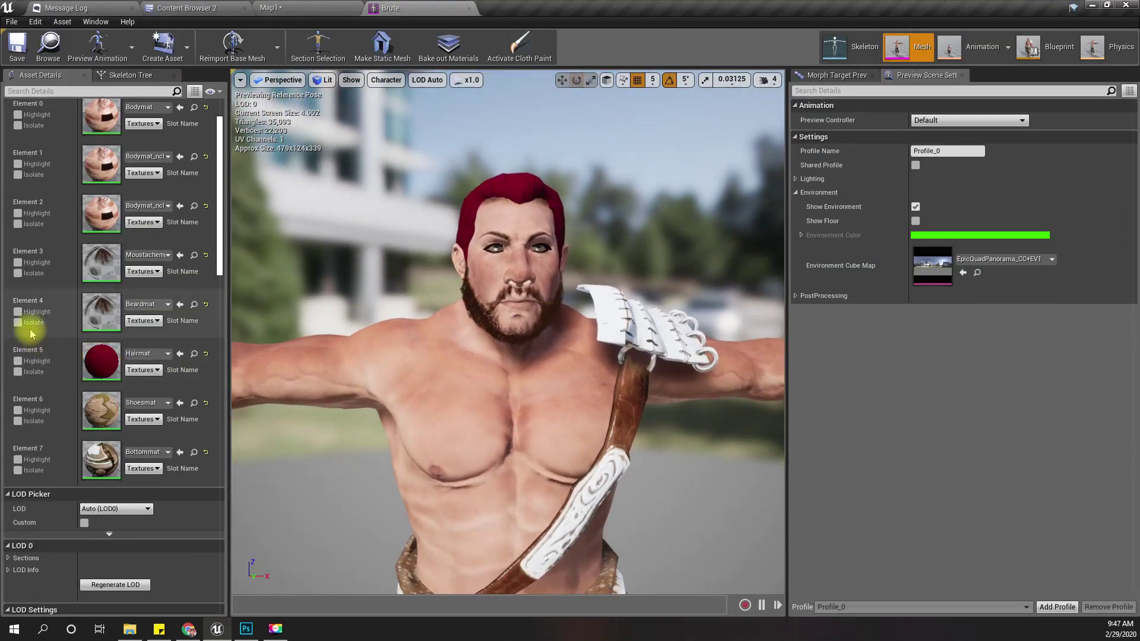
pyautogui.click(29, 326)
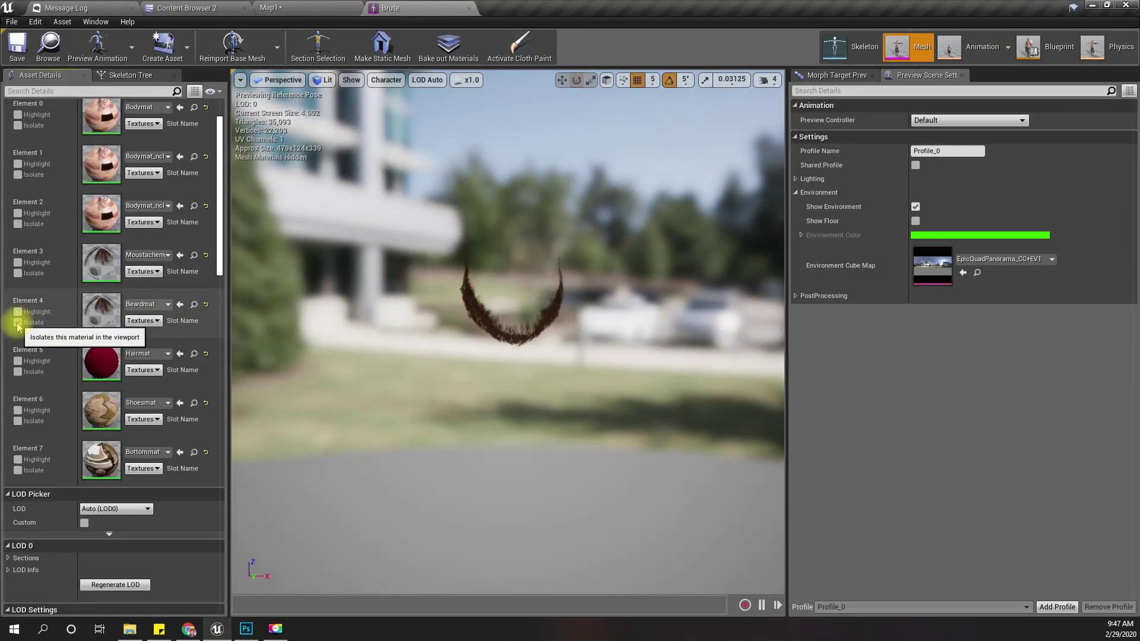
pyautogui.click(29, 325)
pyautogui.click(18, 273)
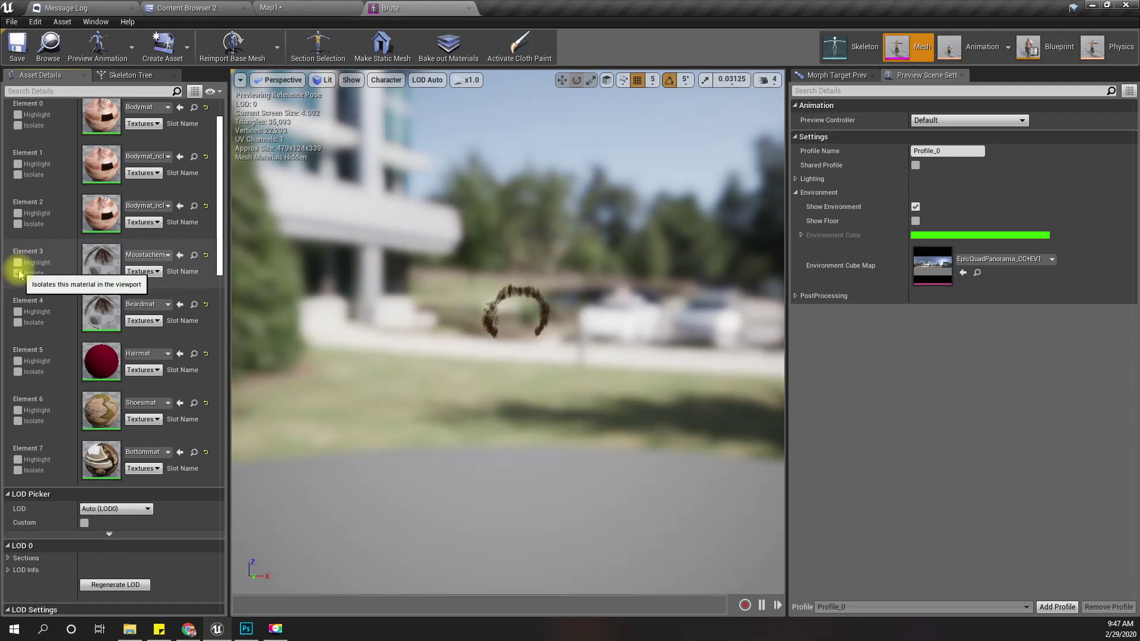
pyautogui.click(18, 273)
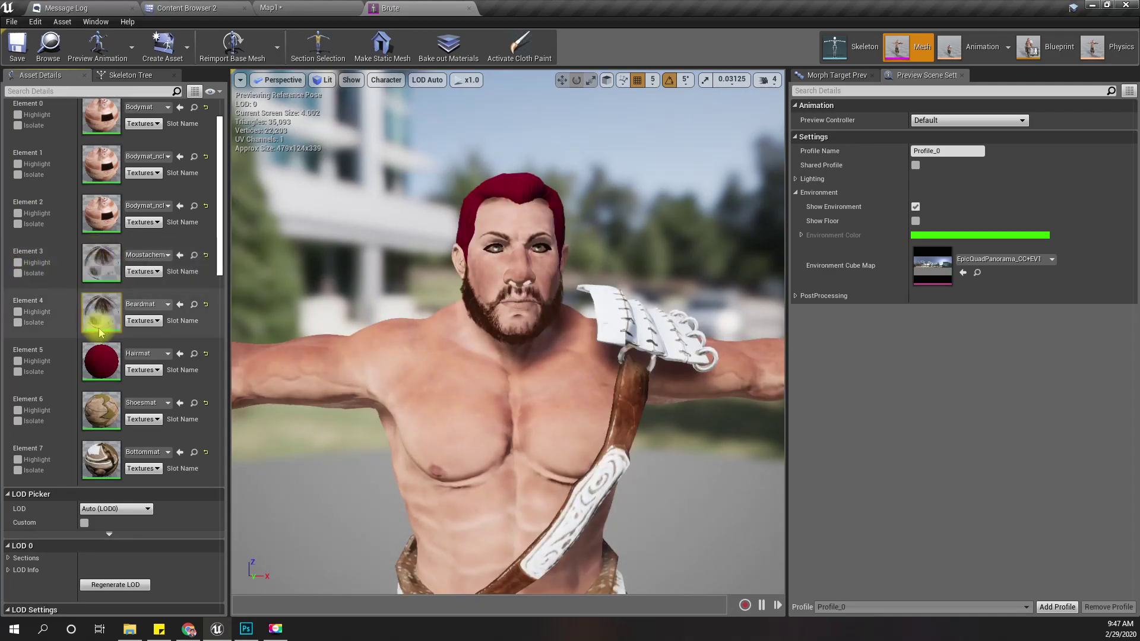
# Open the Hairmat material and delete the unused Multiply node.
pyautogui.doubleClick(101, 361)
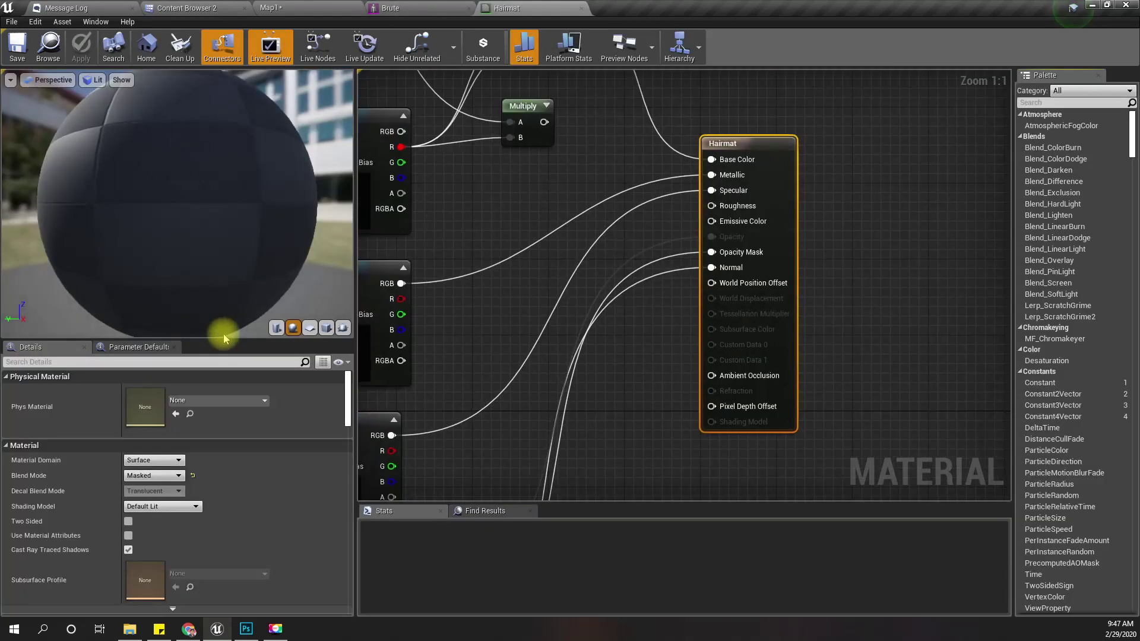
pyautogui.scroll(-4, 611, 254)
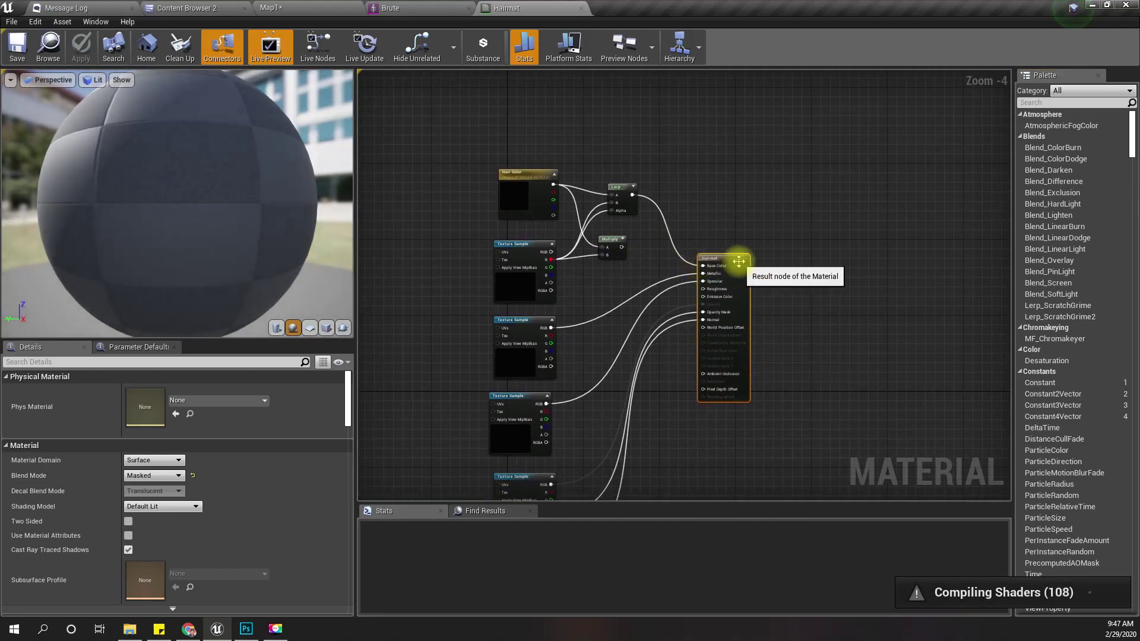
pyautogui.scroll(2, 594, 229)
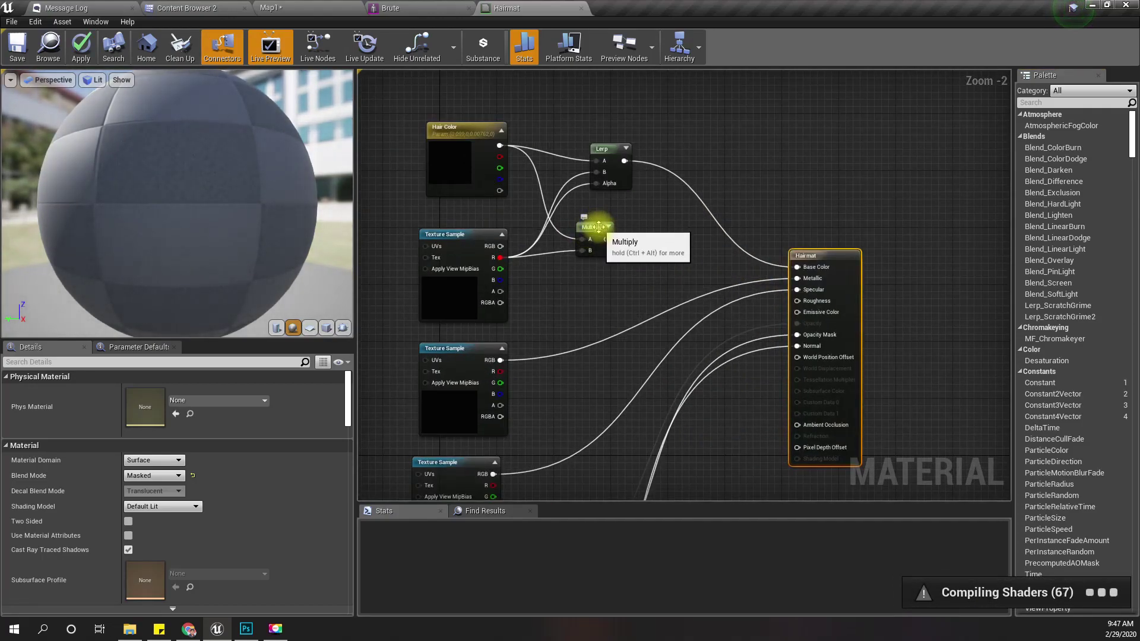
pyautogui.click(598, 227)
pyautogui.press('Delete')
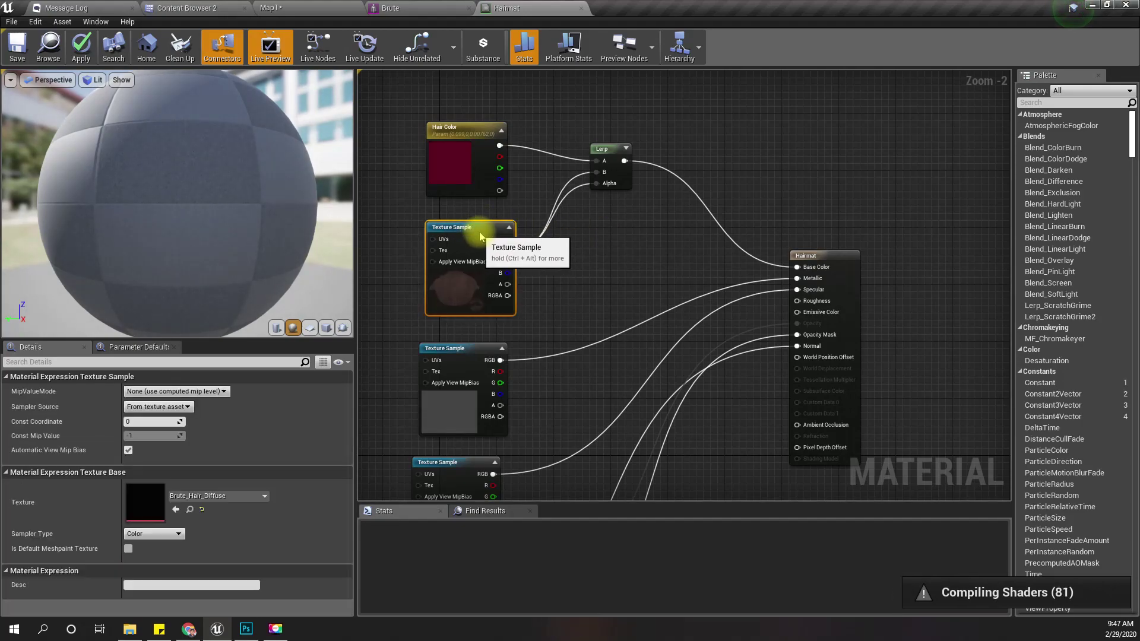
# Shift the Brute_Hair_Diffuse texture sample slightly aside and copy the Hair Color parameter together with its Lerp node.
pyautogui.moveTo(480, 236); pyautogui.dragTo(487, 236)
pyautogui.moveTo(385, 94); pyautogui.dragTo(606, 244)
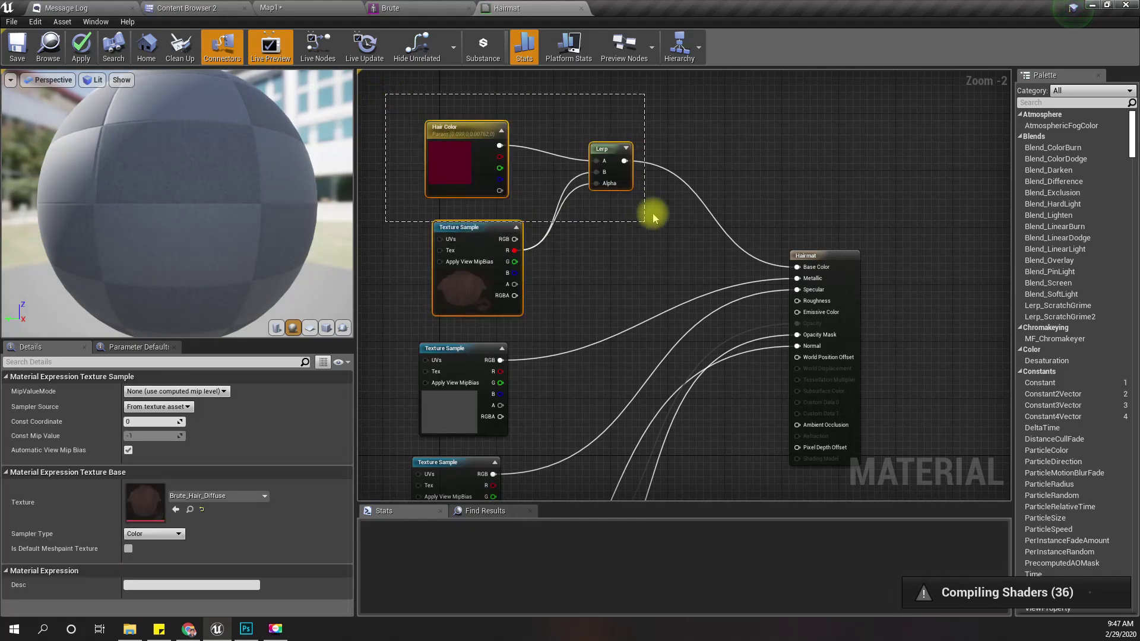
pyautogui.moveTo(652, 211); pyautogui.dragTo(652, 211)
pyautogui.hotkey('ctrl', 'c')
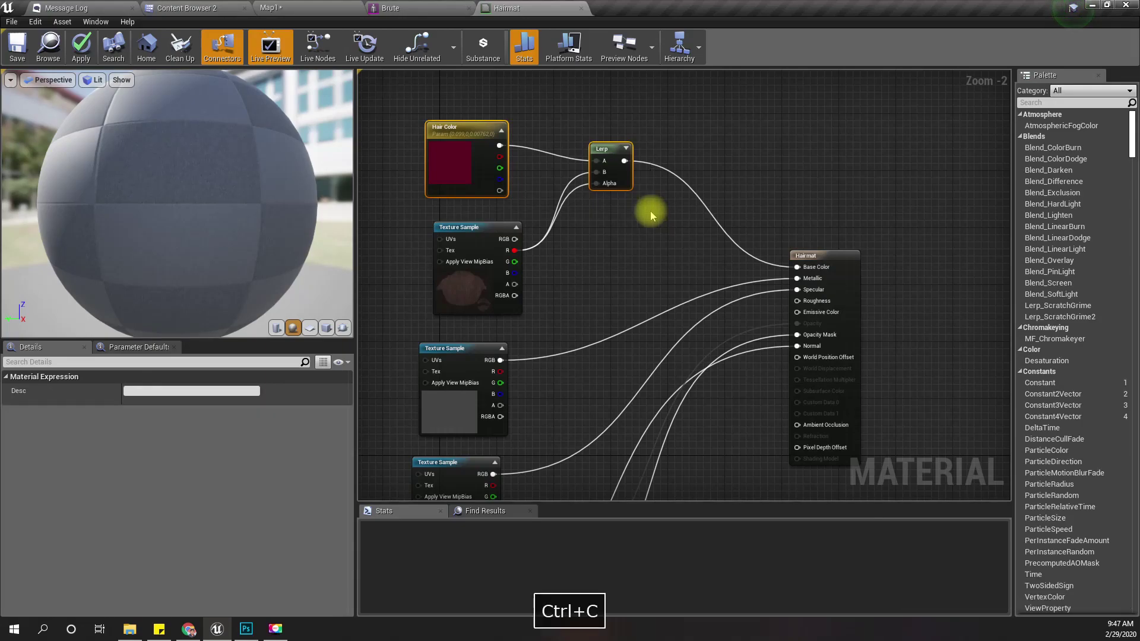
# In the Moustachemat material, replace the existing Hair Color and Lerp nodes with the copied pair, placed above the texture samples.
pyautogui.click(407, 5)
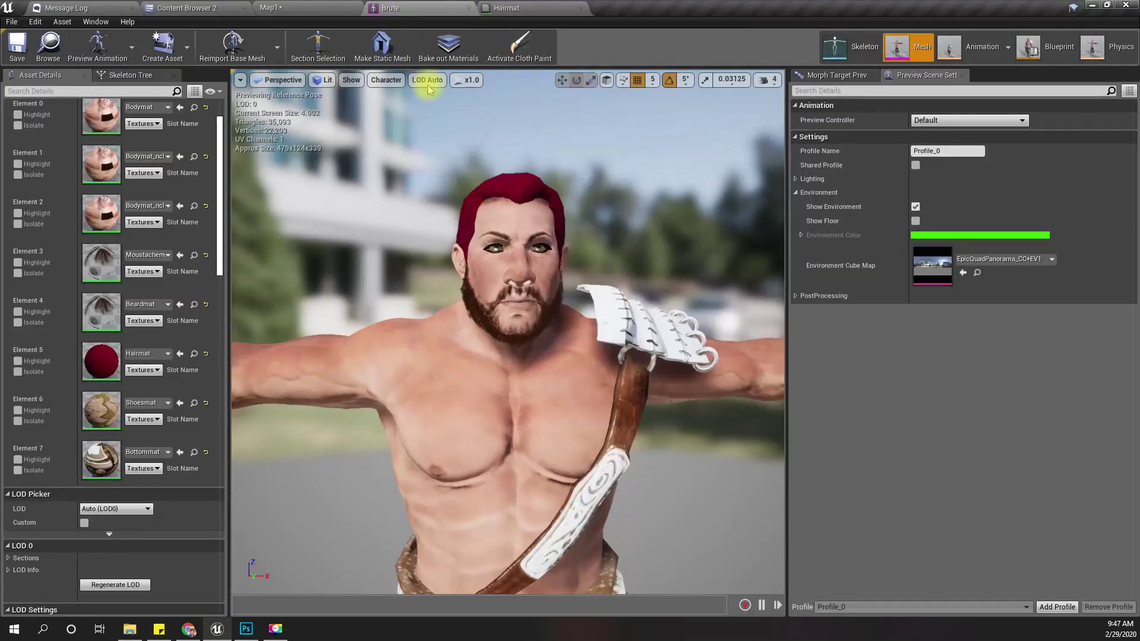
pyautogui.doubleClick(110, 267)
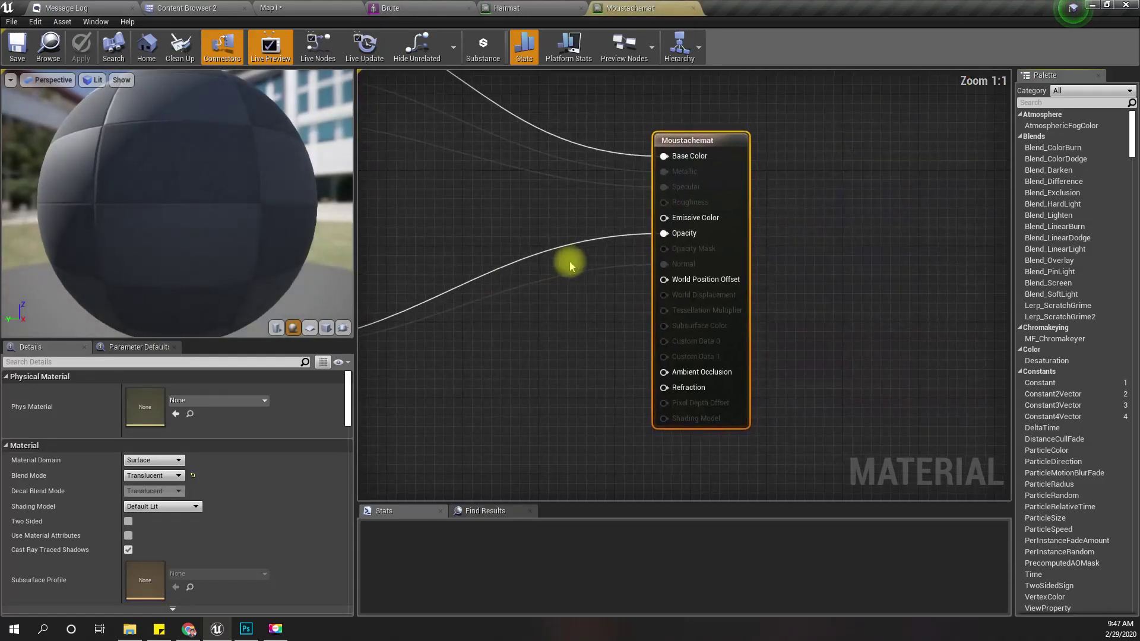
pyautogui.scroll(-3, 764, 295)
pyautogui.moveTo(600, 256); pyautogui.dragTo(618, 272, button='right')
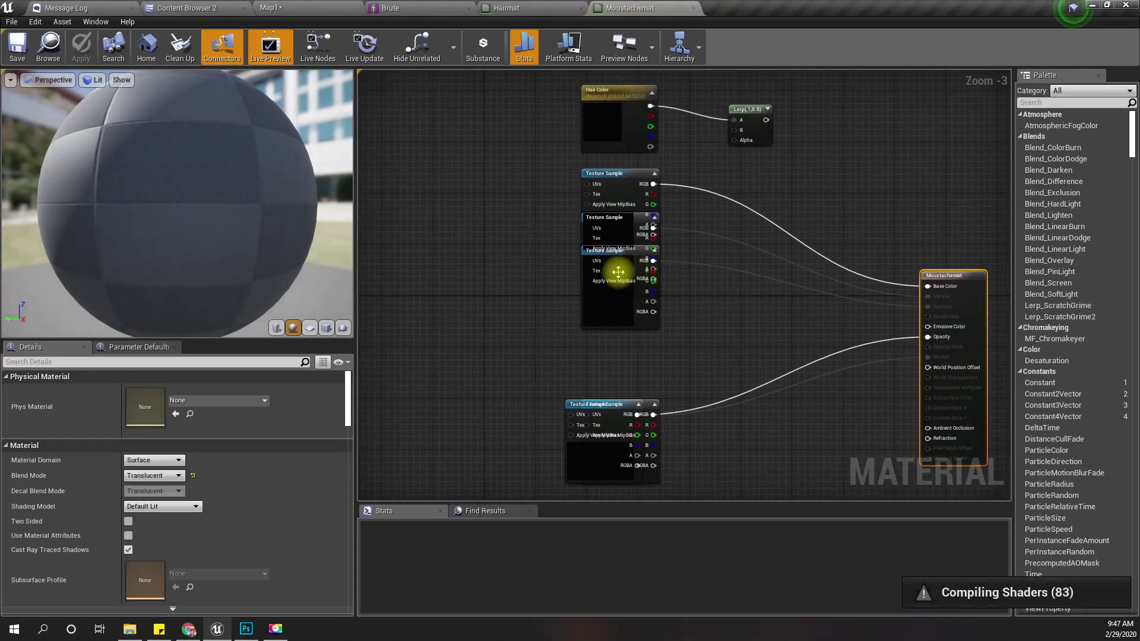
pyautogui.moveTo(489, 104); pyautogui.dragTo(565, 160, button='right')
pyautogui.moveTo(564, 157); pyautogui.dragTo(819, 234)
pyautogui.press('Delete')
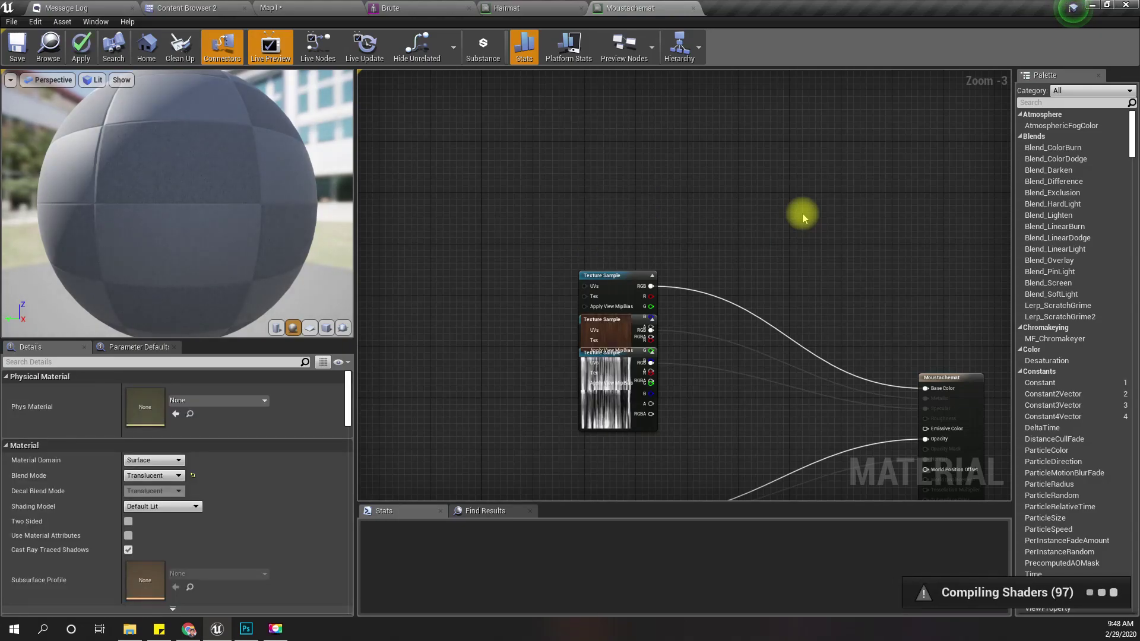
pyautogui.hotkey('ctrl', 'v')
pyautogui.moveTo(788, 209); pyautogui.dragTo(622, 203)
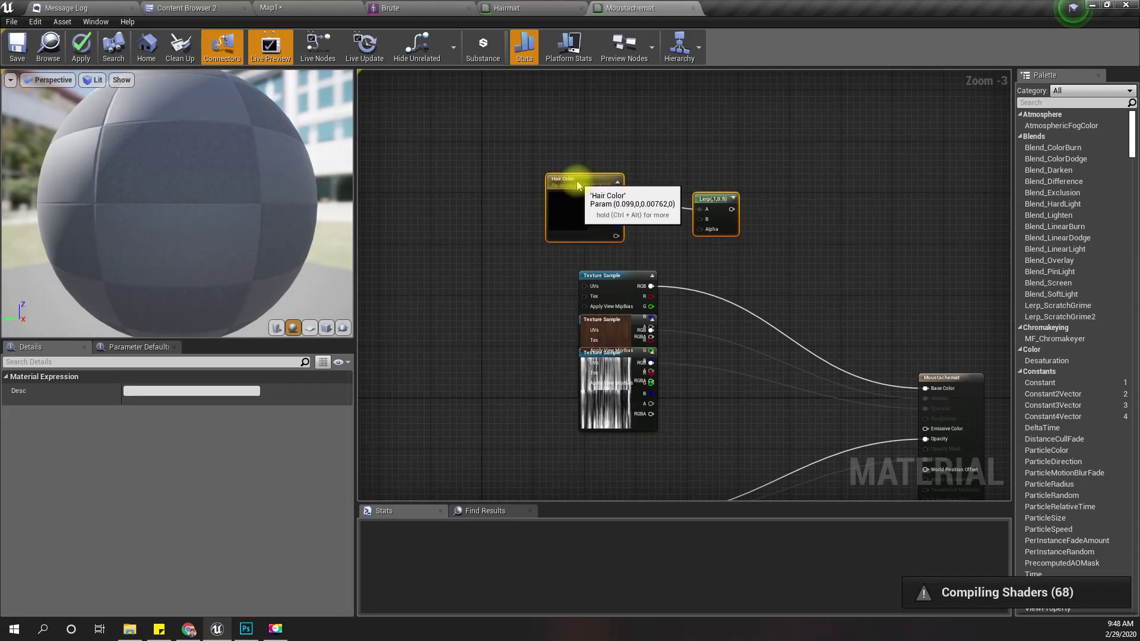
# Move the Brute_Moustache_Specular and Brute_Moustache_Gloss texture samples away from the overlapping diffuse texture sample.
pyautogui.moveTo(485, 461); pyautogui.dragTo(440, 269, button='right')
pyautogui.moveTo(580, 224); pyautogui.dragTo(574, 287)
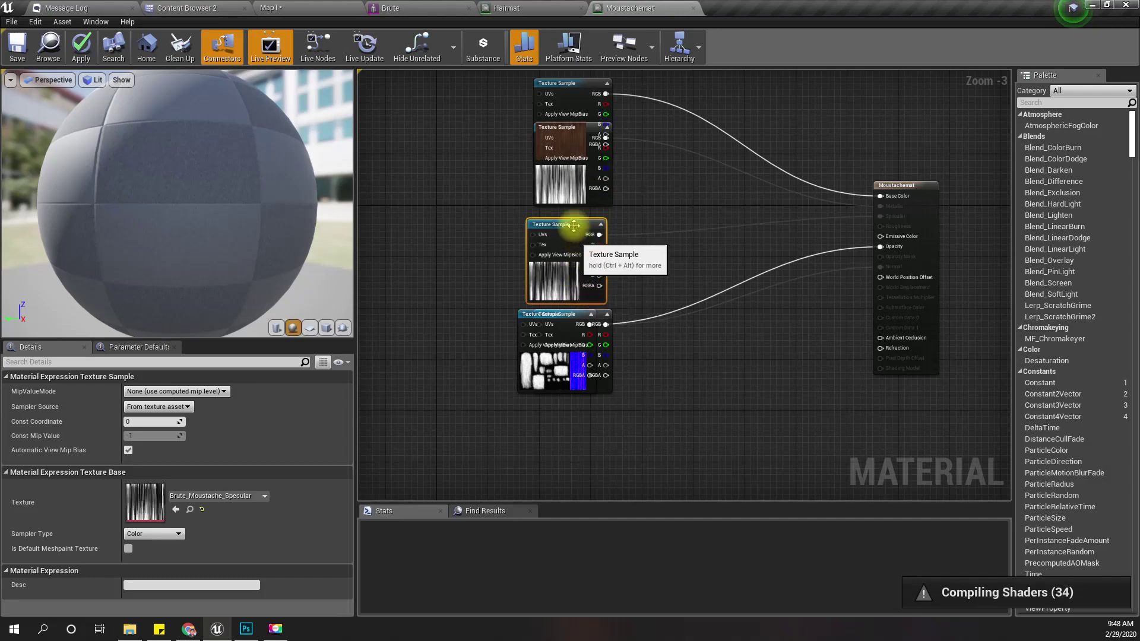
pyautogui.moveTo(559, 181); pyautogui.dragTo(440, 213)
pyautogui.moveTo(681, 135); pyautogui.dragTo(617, 341, button='right')
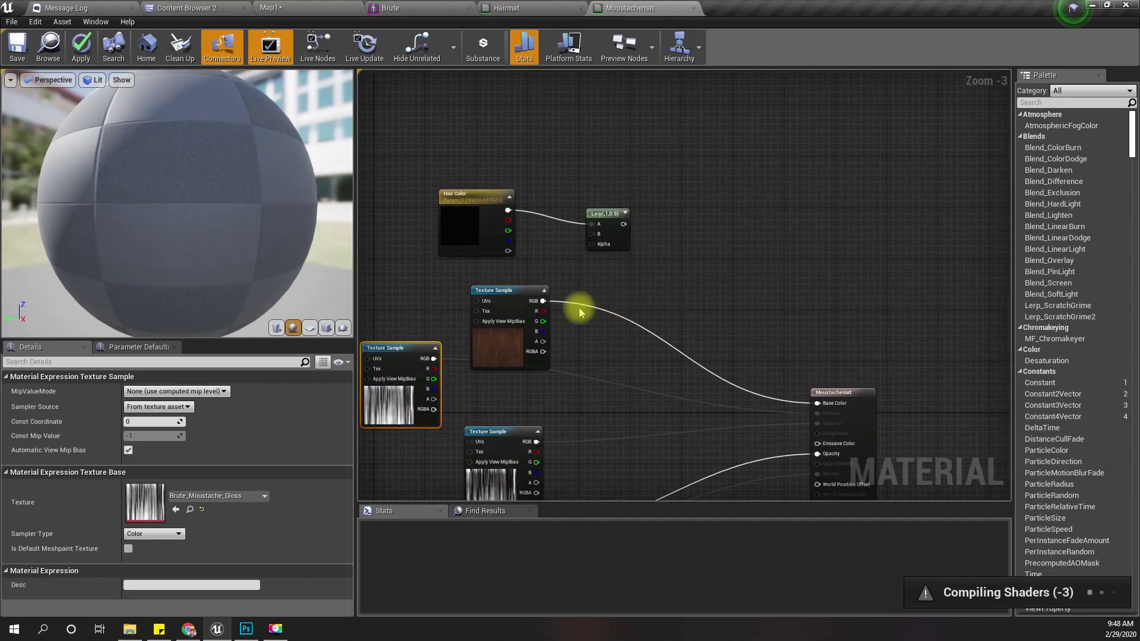
# Following the Hairmat wiring, connect the red channel of the moustache's diffuse texture sample to the Lerp's Alpha input.
pyautogui.click(543, 8)
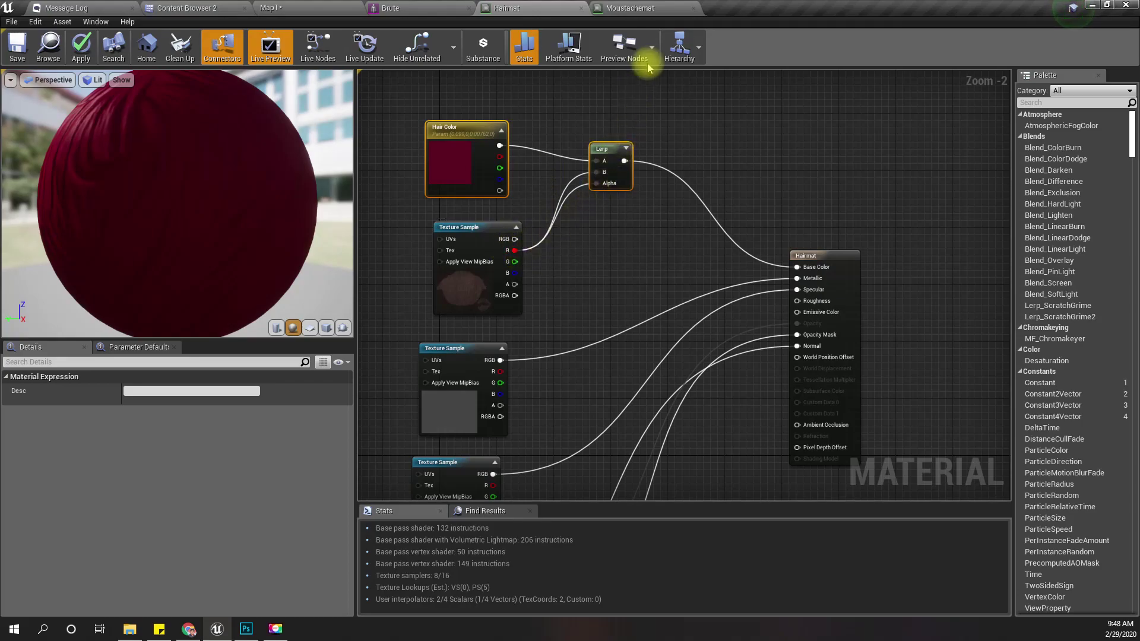
pyautogui.click(643, 6)
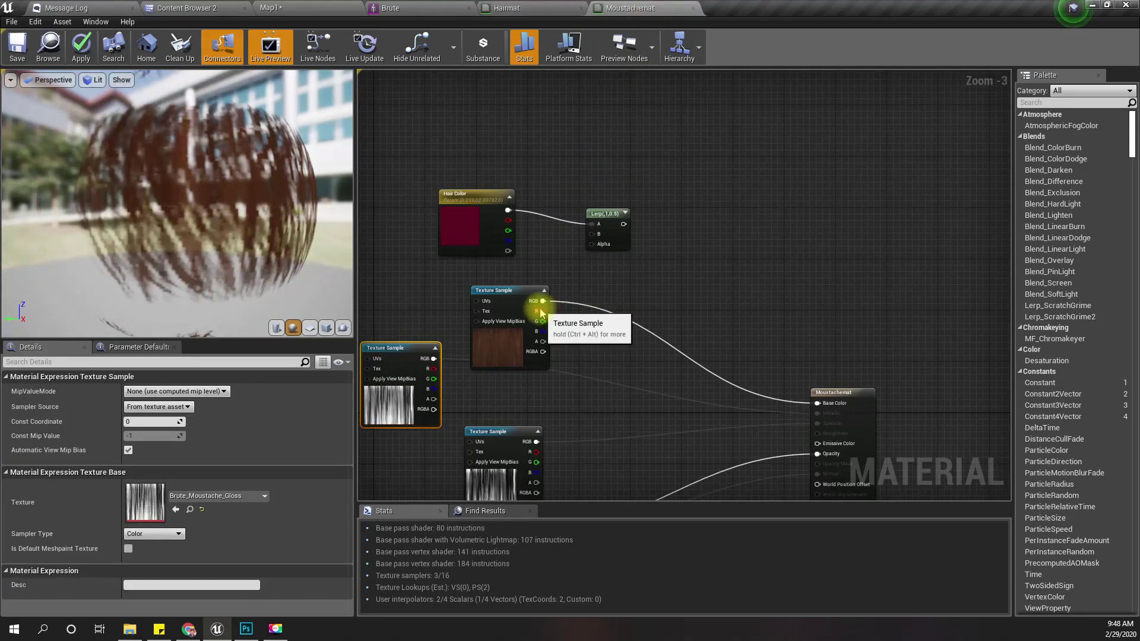
pyautogui.moveTo(541, 312); pyautogui.dragTo(590, 244)
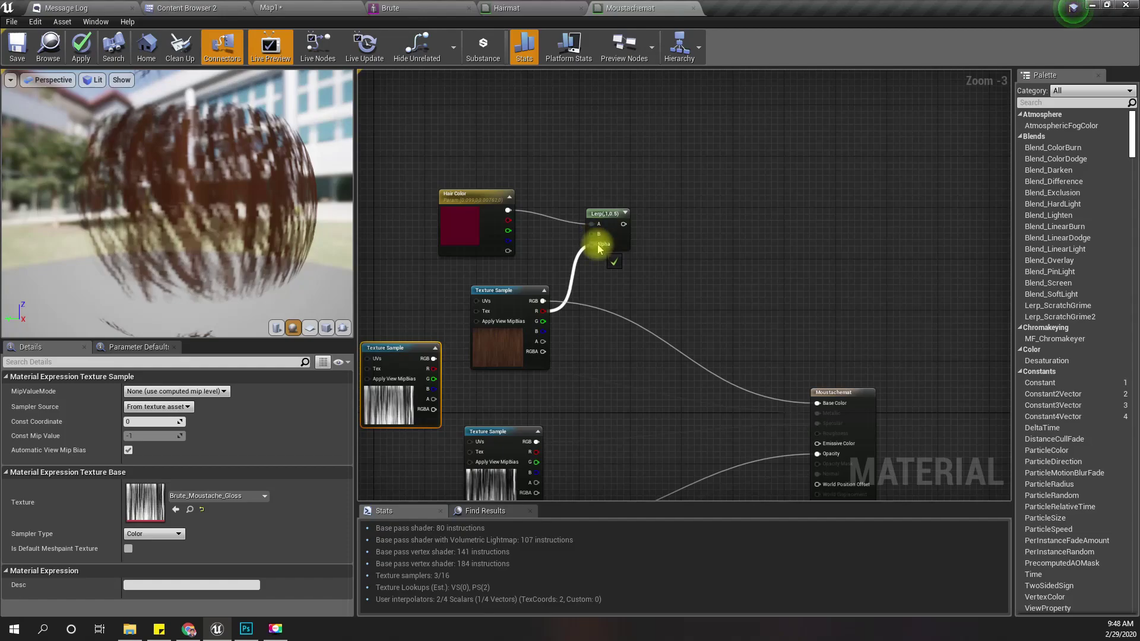
pyautogui.moveTo(598, 249); pyautogui.dragTo(599, 249)
# Connect the diffuse sample's red channel to the Lerp's B input and the Lerp output to Moustachemat's Base Color.
pyautogui.click(502, 7)
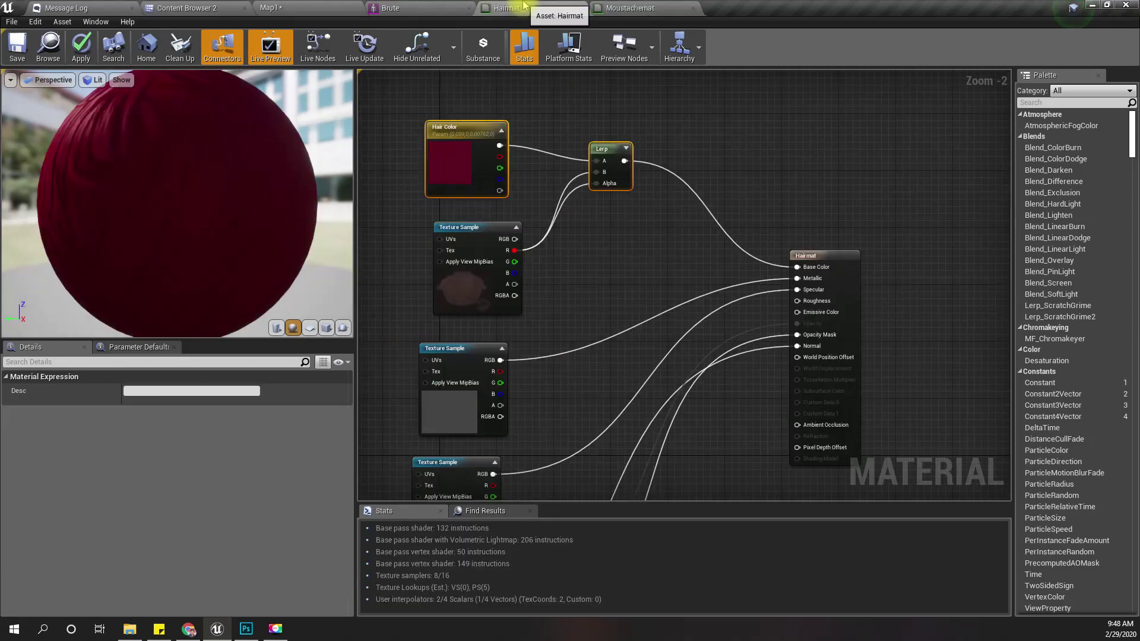
pyautogui.click(632, 8)
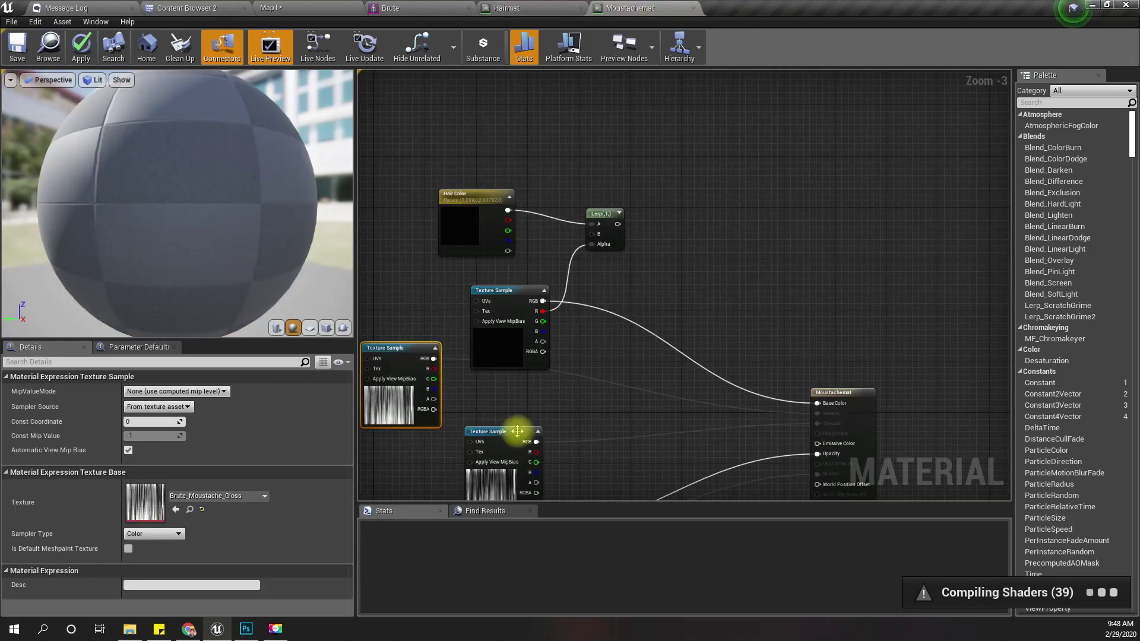
pyautogui.moveTo(542, 309); pyautogui.dragTo(597, 236)
pyautogui.moveTo(633, 272); pyautogui.dragTo(565, 217, button='right')
pyautogui.moveTo(552, 171); pyautogui.dragTo(749, 347)
pyautogui.moveTo(565, 289); pyautogui.dragTo(675, 351, button='right')
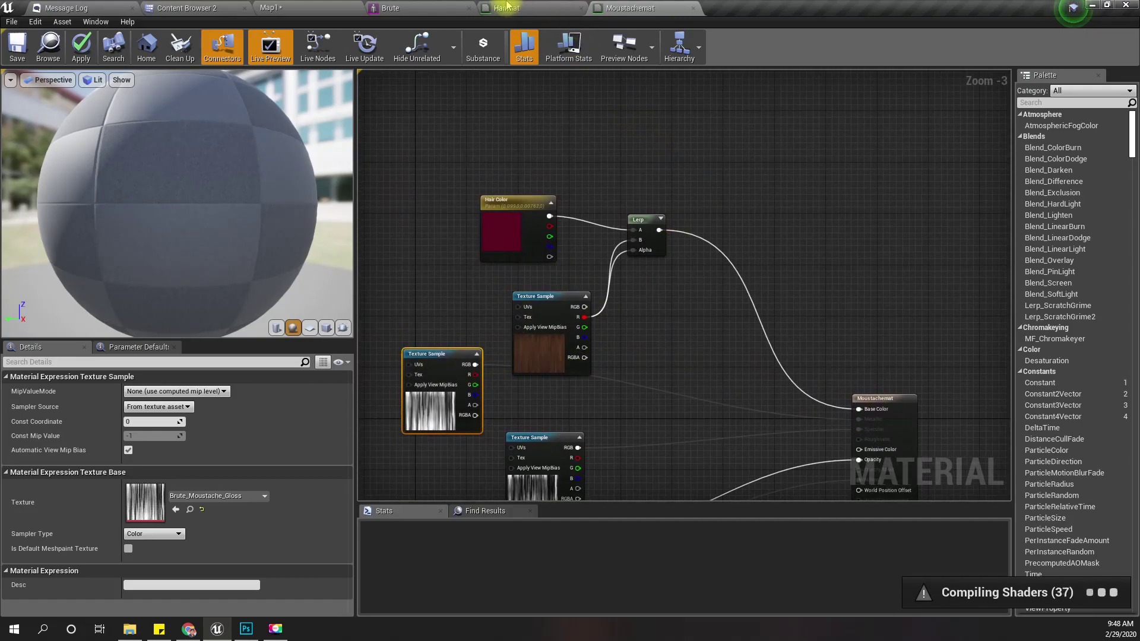
# Open the Beardmat material from the Brute mesh and move its result node to the right of the texture samples.
pyautogui.click(421, 8)
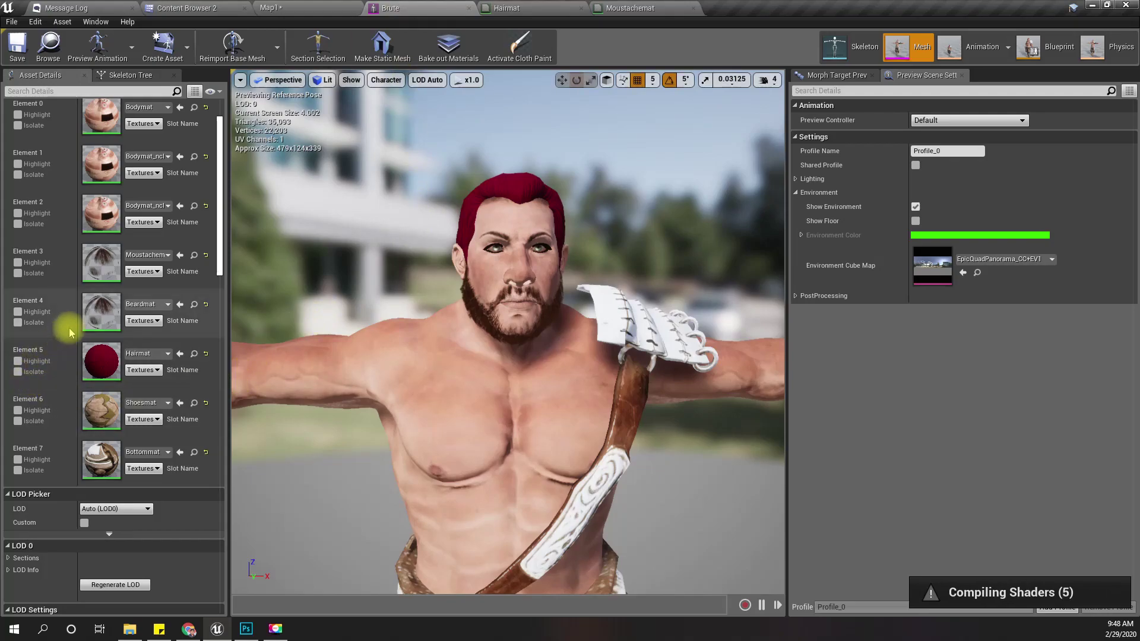
pyautogui.doubleClick(113, 259)
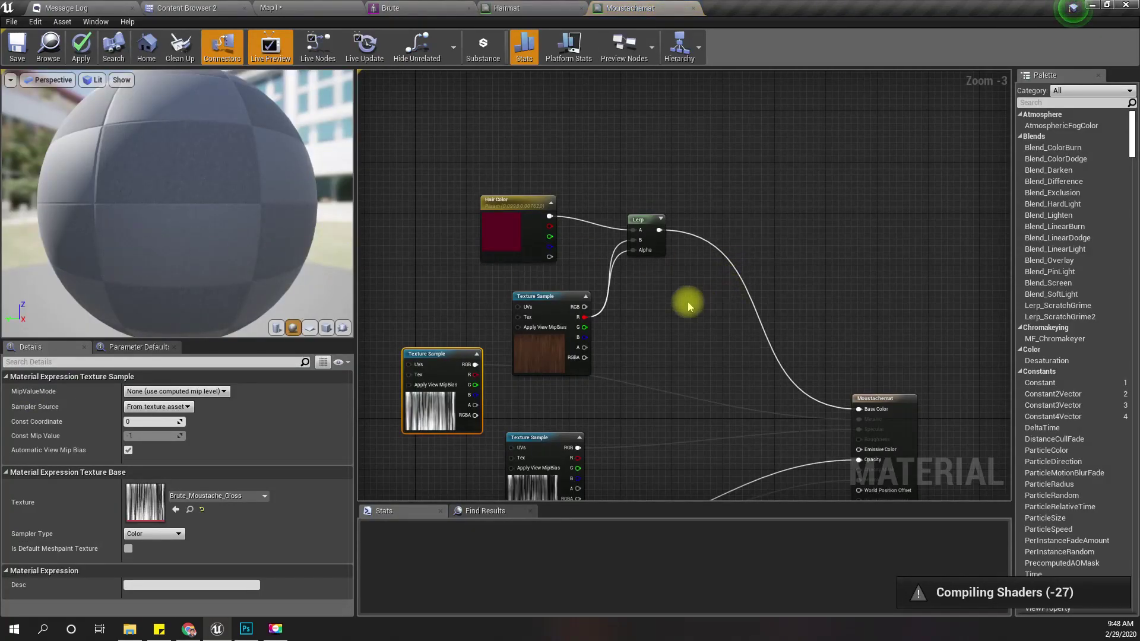
pyautogui.click(408, 7)
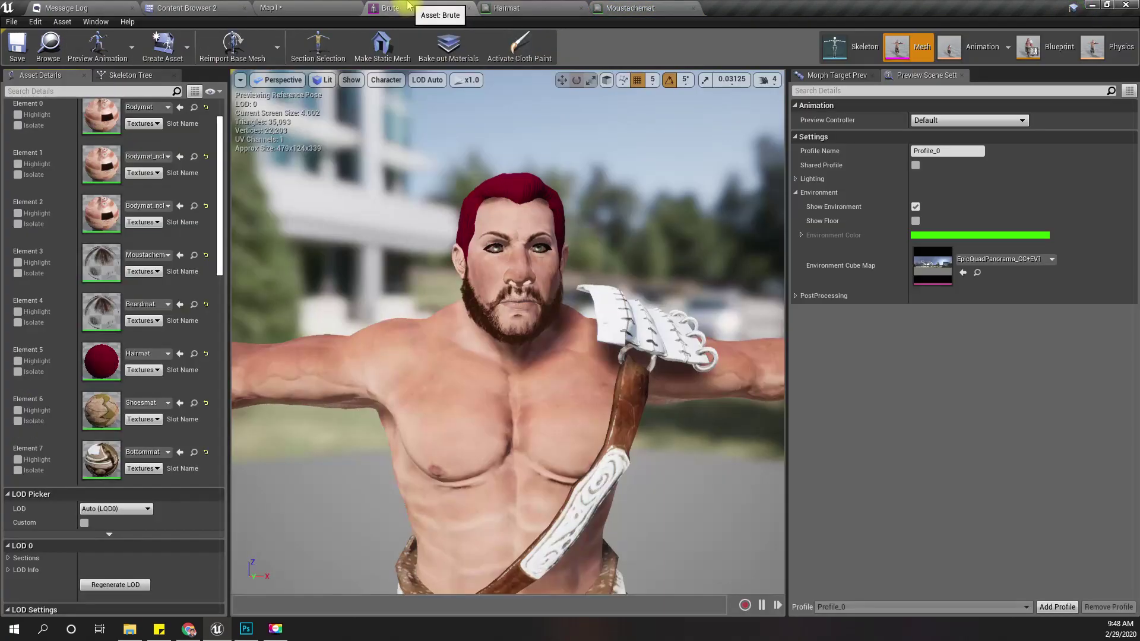
pyautogui.doubleClick(102, 316)
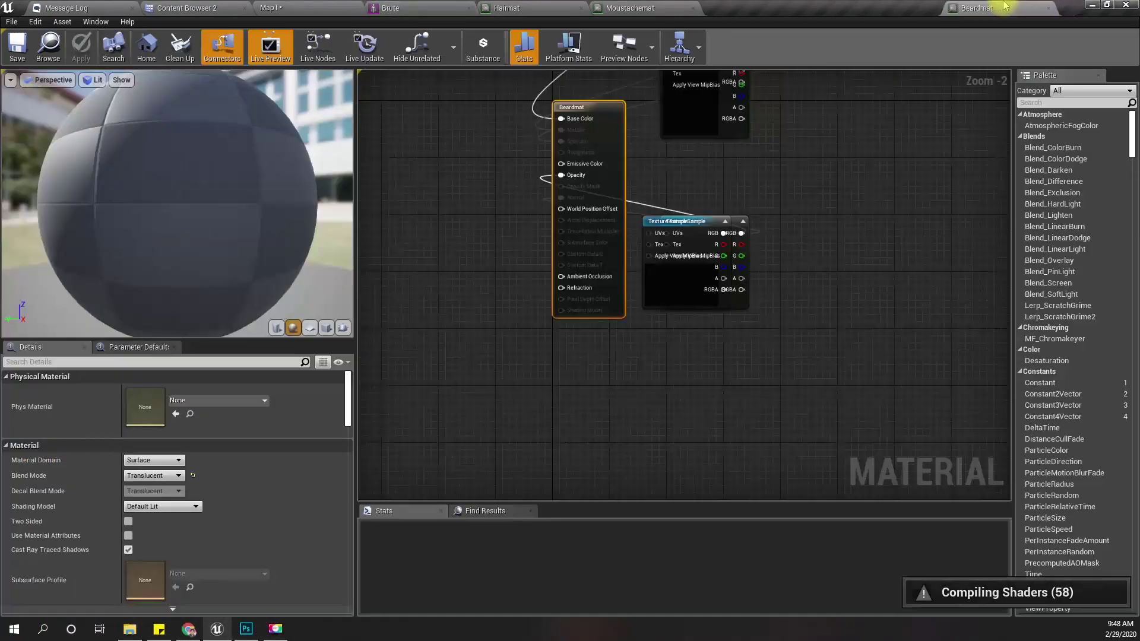
pyautogui.moveTo(650, 285); pyautogui.dragTo(952, 261)
# Spread out the overlapping diffuse, Brute_Beard_Gloss and Brute_Beard_Specular texture samples in the Beardmat graph.
pyautogui.click(496, 337)
pyautogui.moveTo(495, 337); pyautogui.dragTo(475, 351)
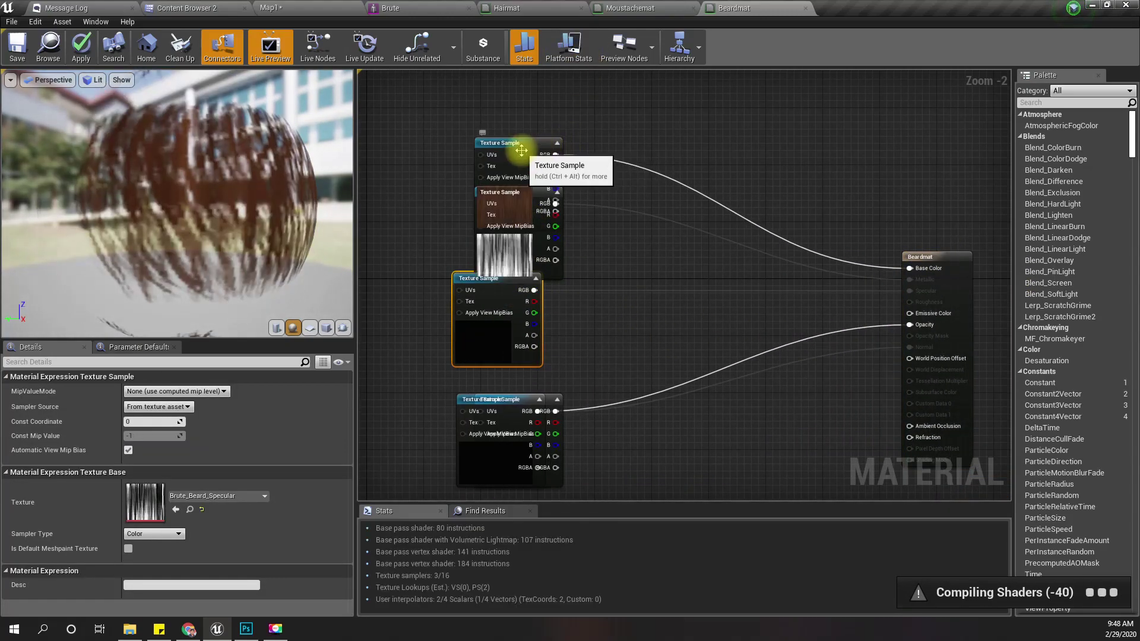
pyautogui.moveTo(498, 145); pyautogui.dragTo(510, 77)
pyautogui.moveTo(519, 217); pyautogui.dragTo(490, 196)
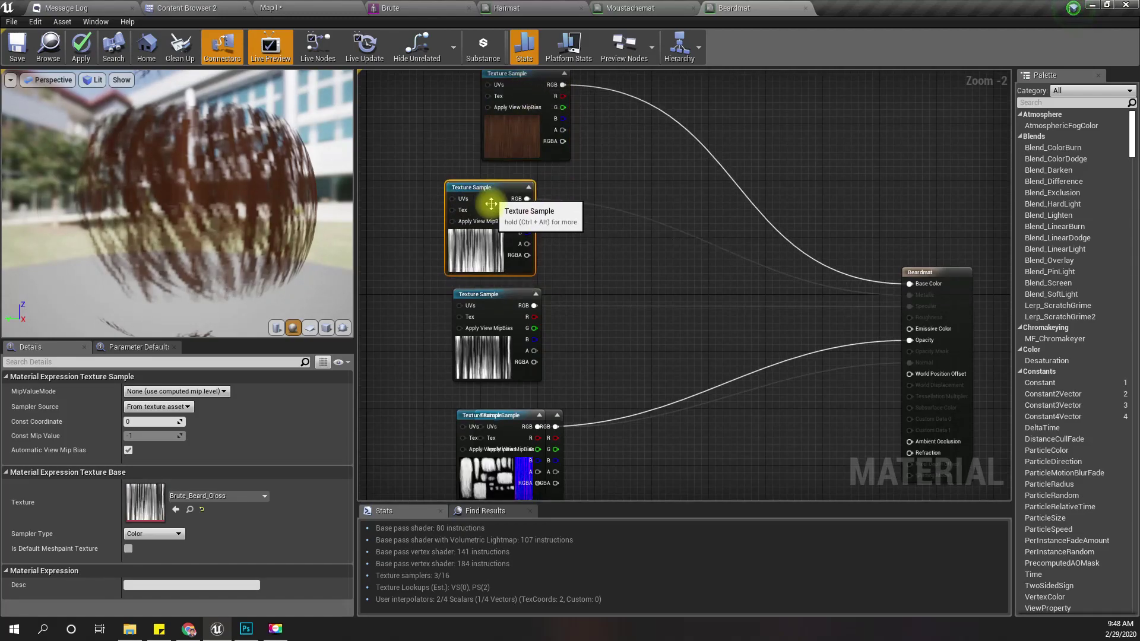
# Following the Moustachemat layout, paste the Hair Color parameter and Lerp nodes into Beardmat and arrange them above the Brute_Beard_Diffuse sample.
pyautogui.click(651, 7)
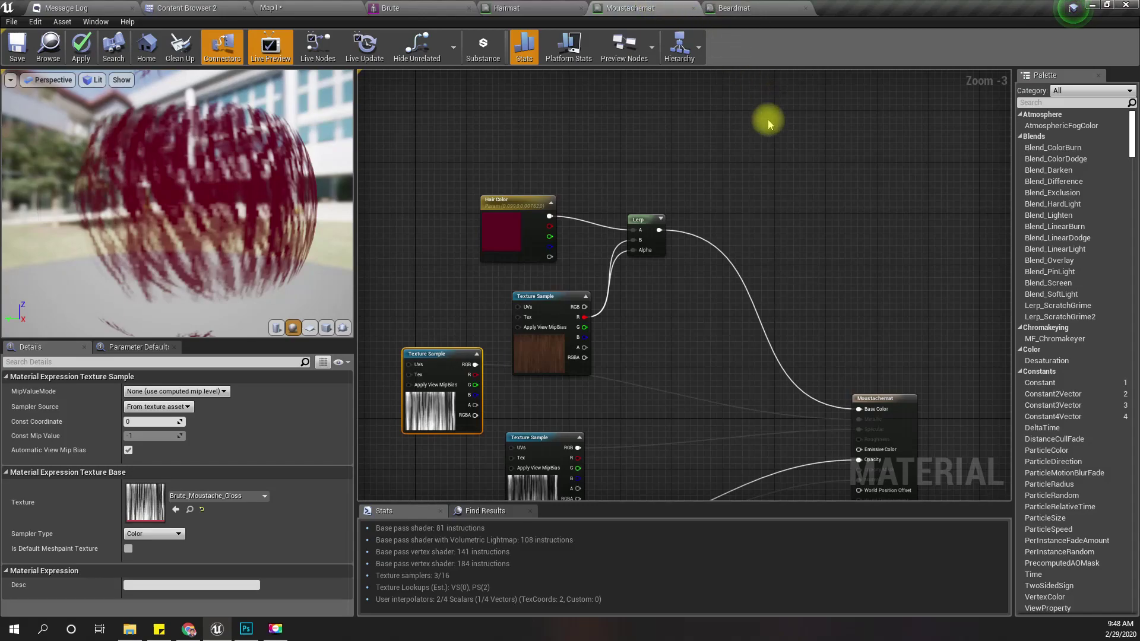
pyautogui.click(736, 8)
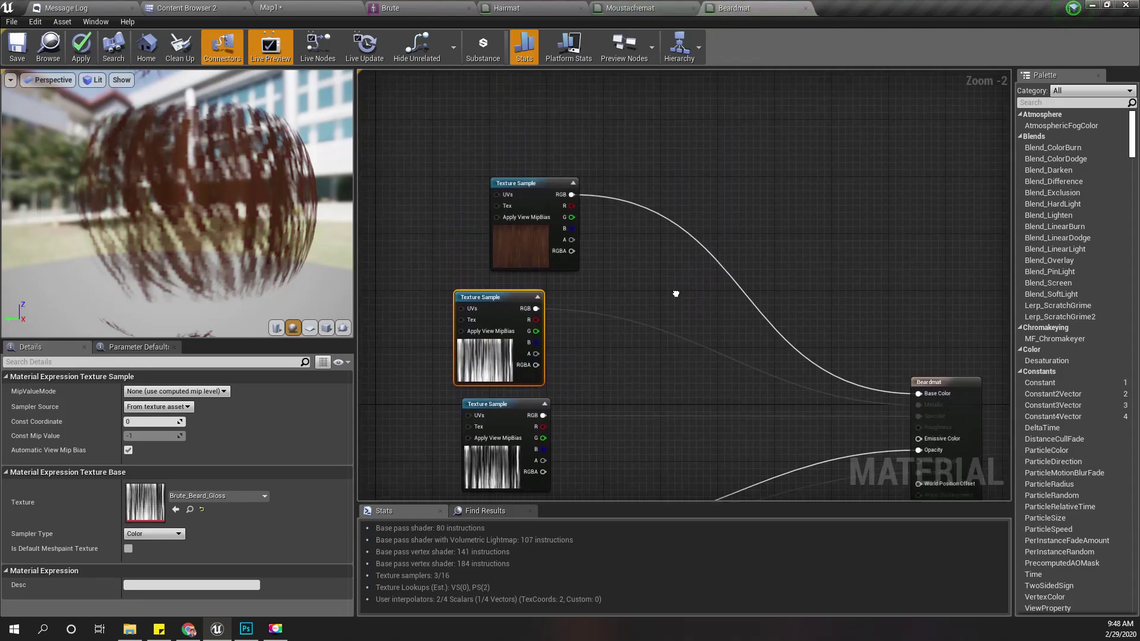
pyautogui.moveTo(552, 285); pyautogui.dragTo(522, 286)
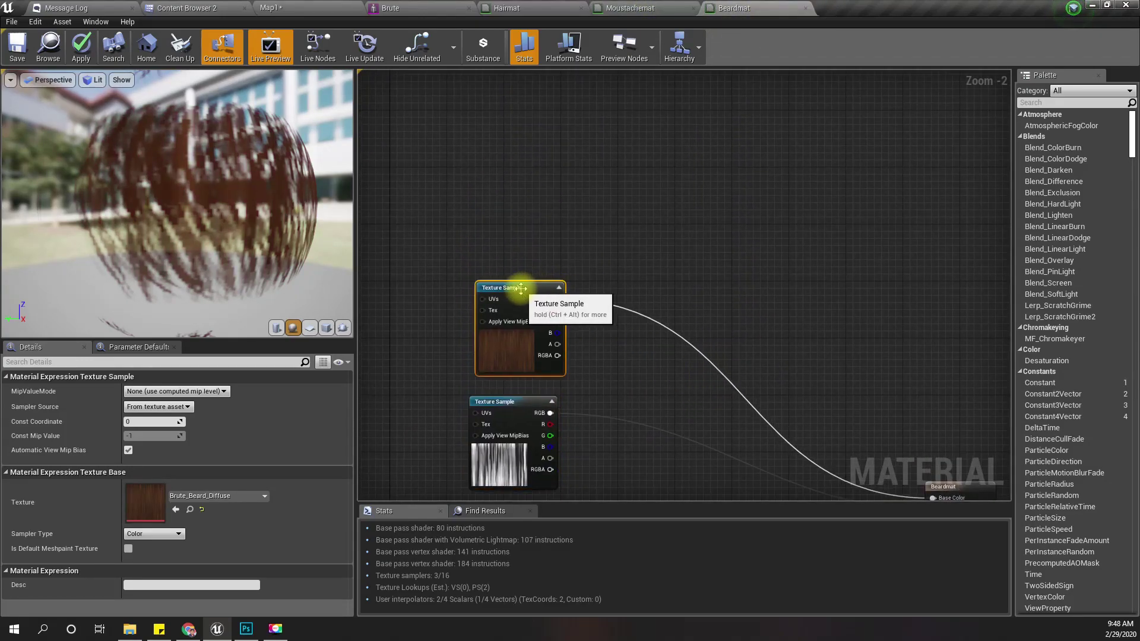
pyautogui.moveTo(647, 239); pyautogui.dragTo(606, 171, button='right')
pyautogui.hotkey('ctrl', 'v')
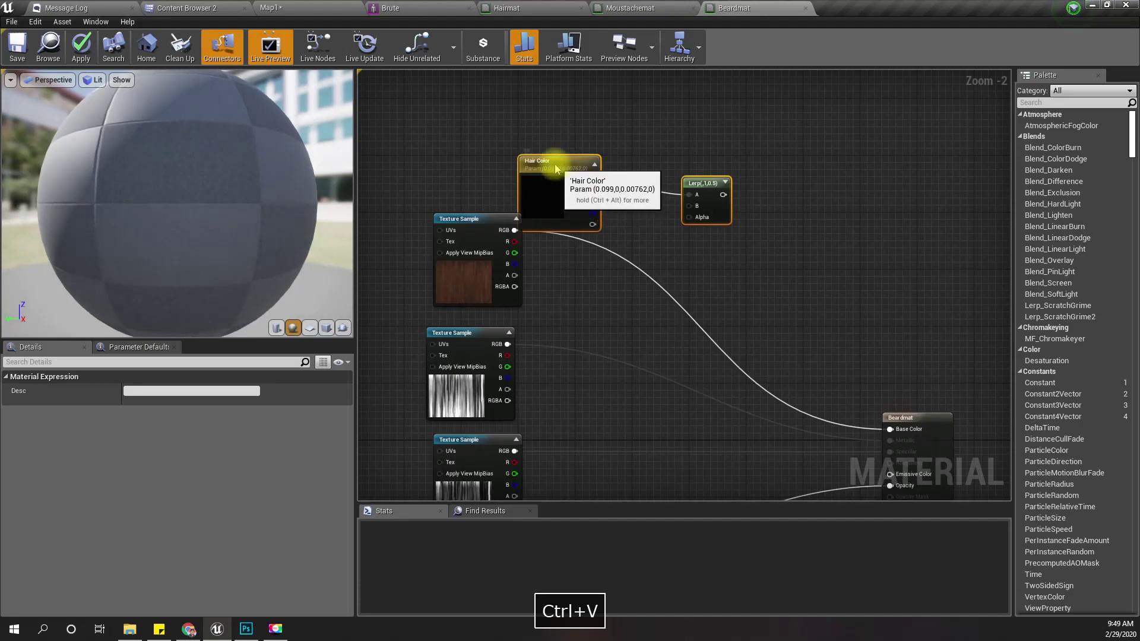
pyautogui.moveTo(542, 158); pyautogui.dragTo(466, 115)
pyautogui.moveTo(644, 230); pyautogui.dragTo(611, 222, button='right')
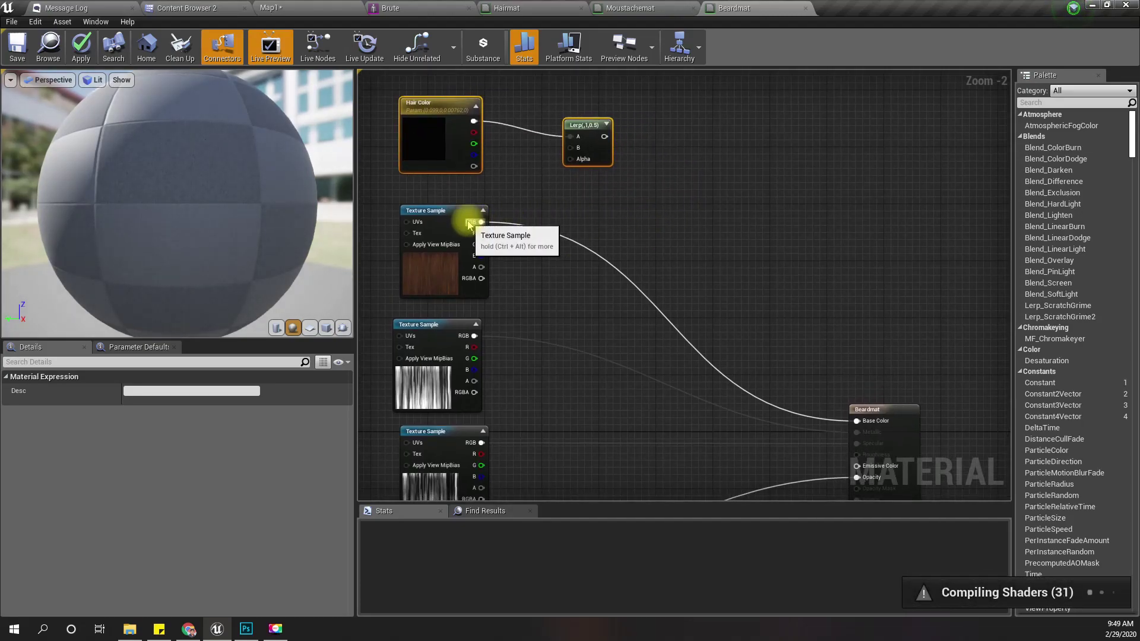
# Wire the beard diffuse sample's red channel to the Lerp's B, its green channel to Alpha, and the Lerp output to Beardmat's Base Color.
pyautogui.moveTo(491, 237)
pyautogui.mouseDown()
pyautogui.moveTo(582, 153)
pyautogui.moveTo(571, 148)
pyautogui.moveTo(494, 255)
pyautogui.mouseUp()
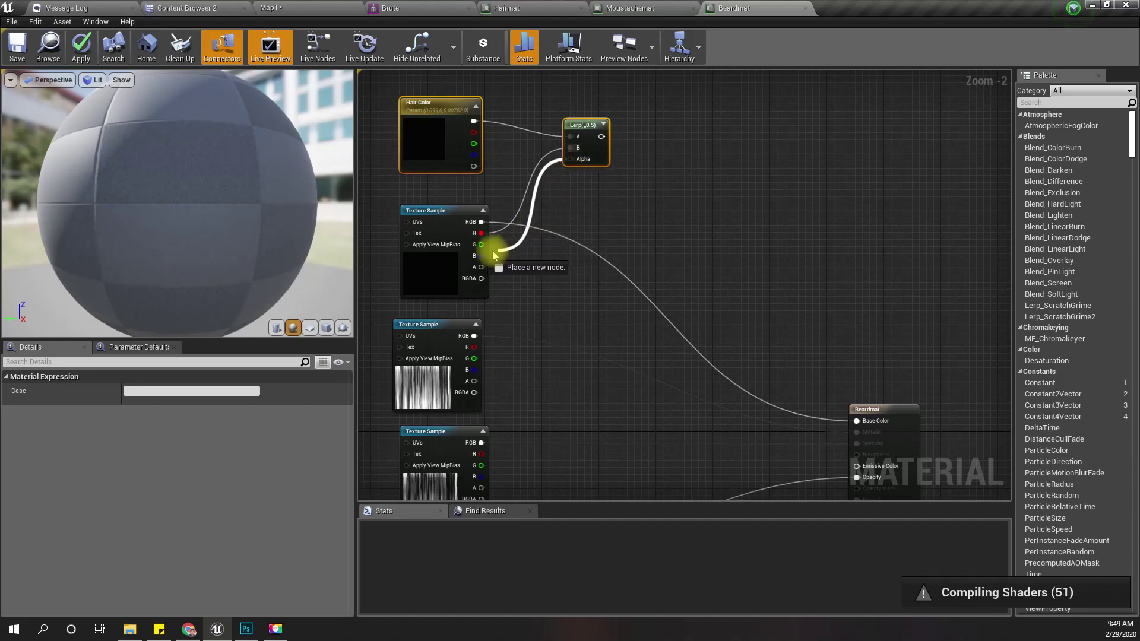
pyautogui.moveTo(831, 241); pyautogui.dragTo(799, 244, button='right')
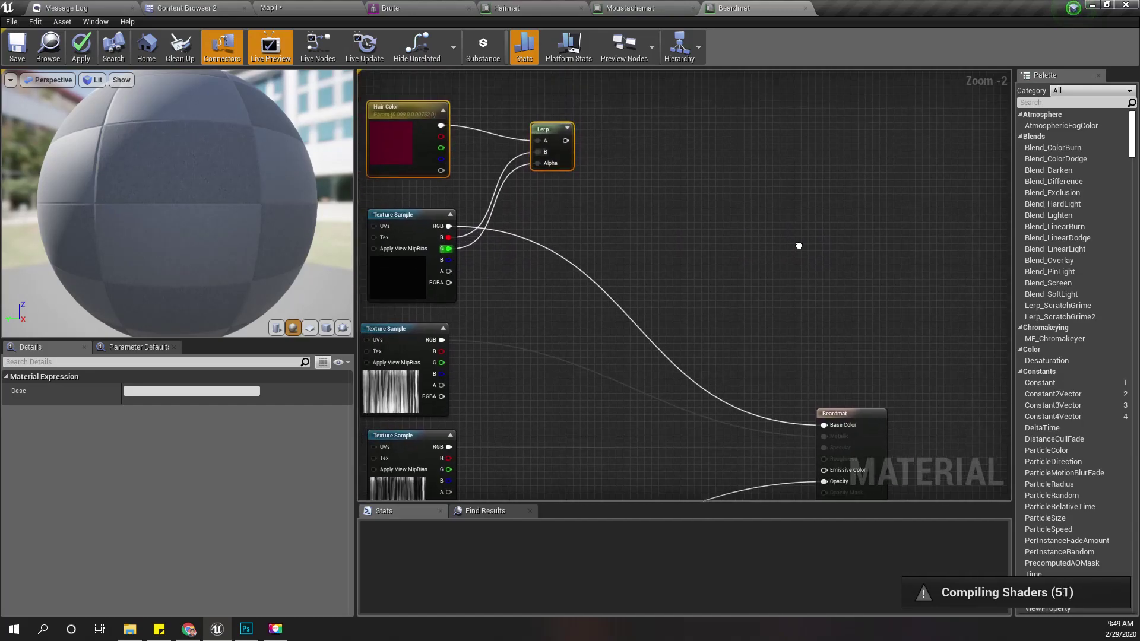
pyautogui.moveTo(567, 141); pyautogui.dragTo(824, 425)
pyautogui.moveTo(689, 281); pyautogui.dragTo(681, 279, button='right')
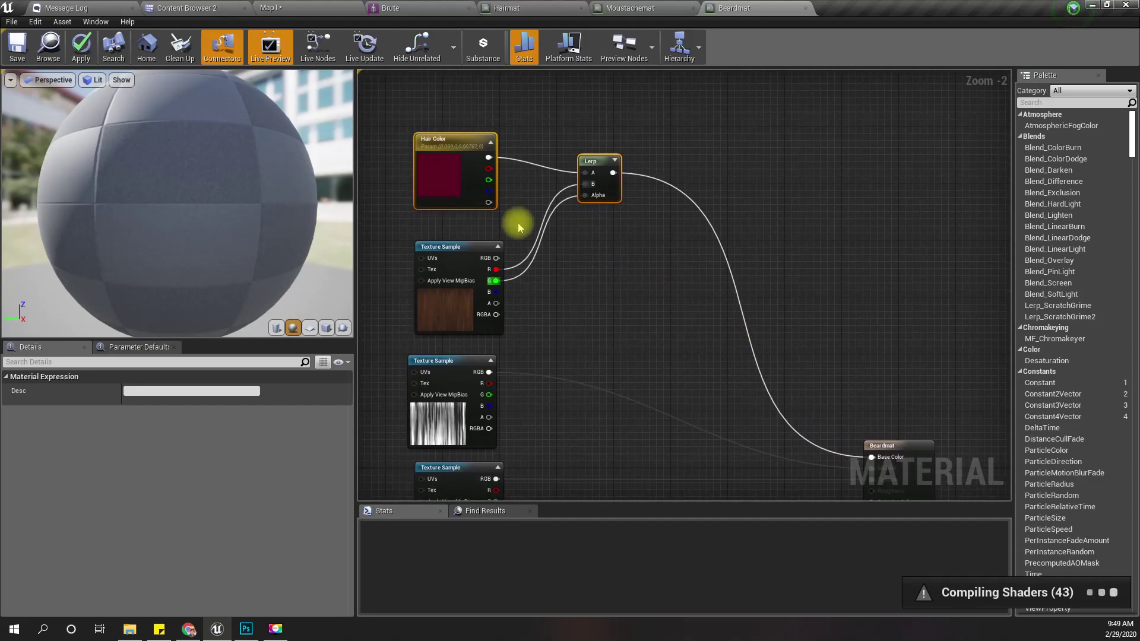
# Apply the Beardmat and Moustachemat material changes.
pyautogui.click(81, 50)
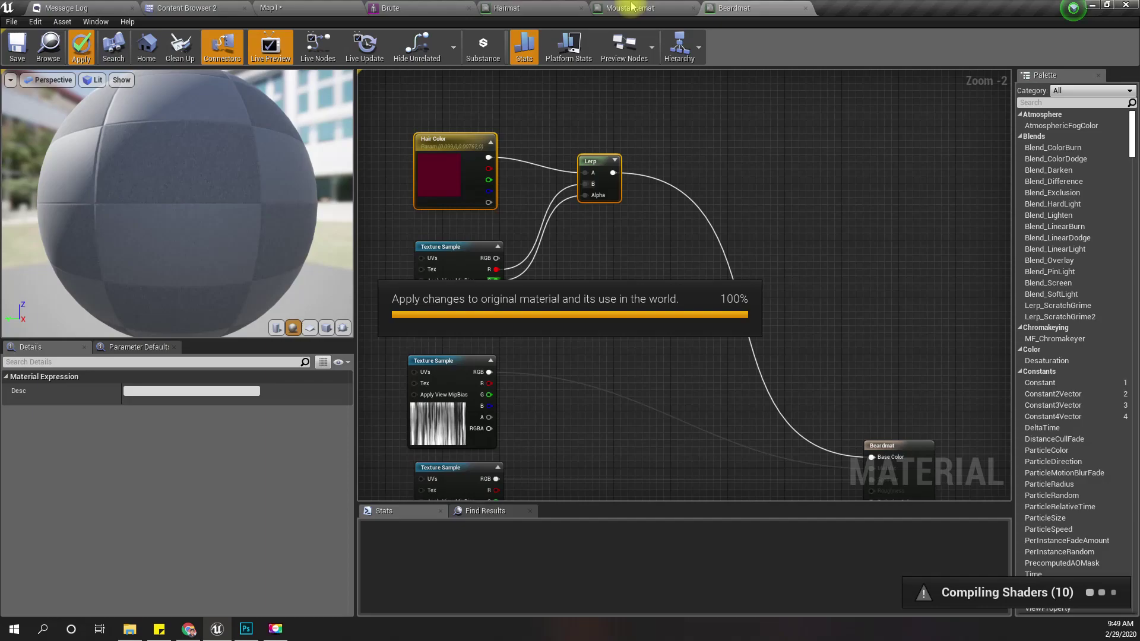
pyautogui.click(633, 7)
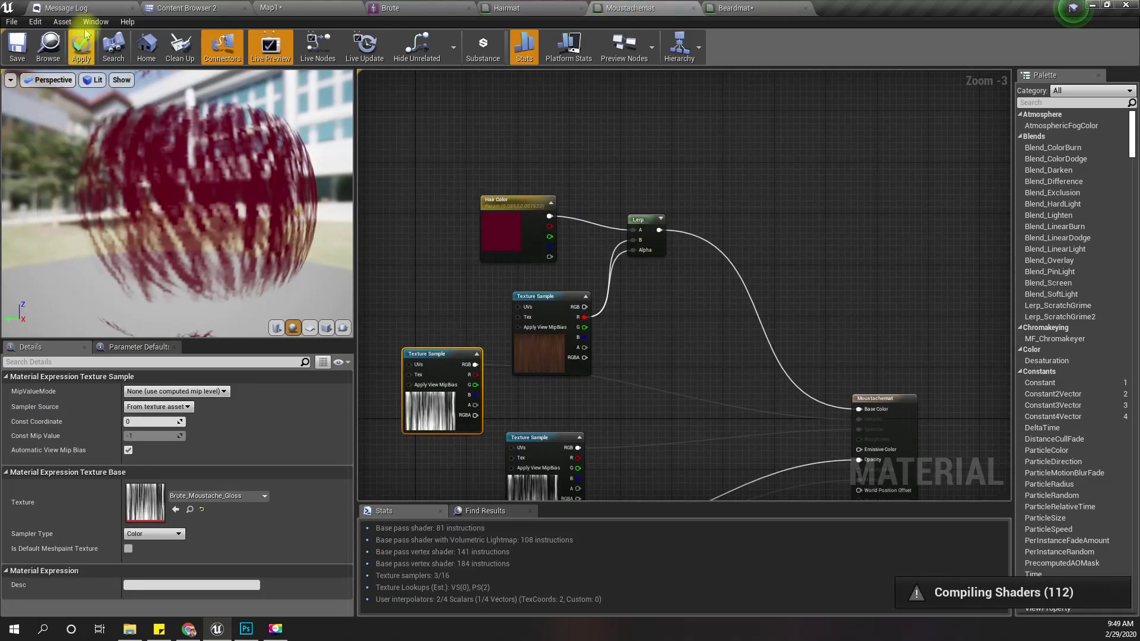
pyautogui.click(81, 48)
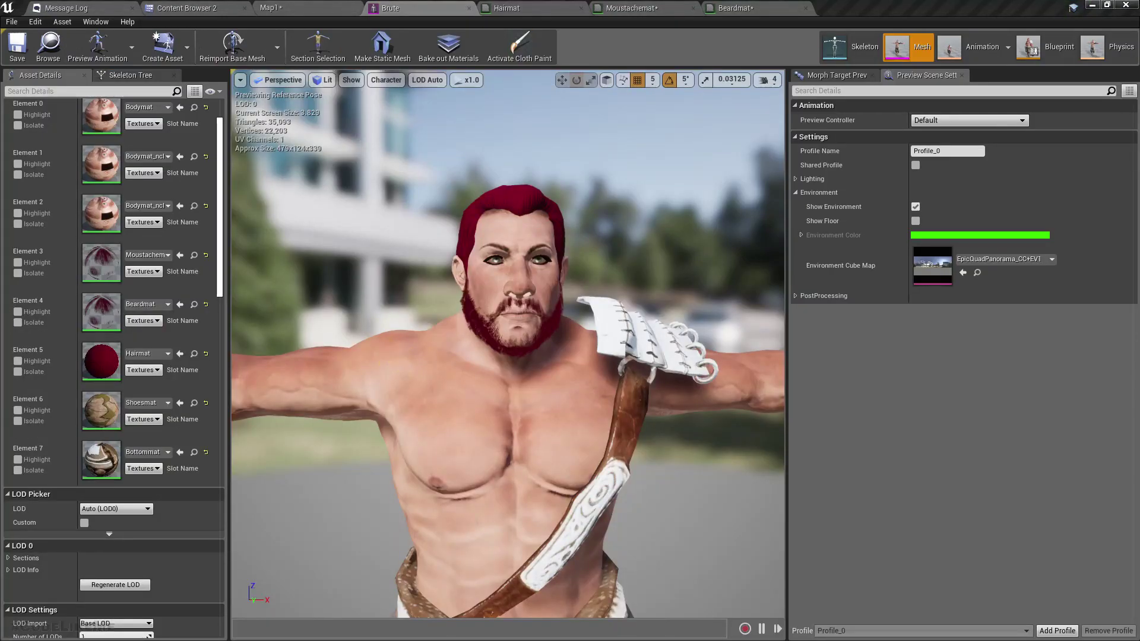
# Examine the hair, moustache and beard colouring on the Brute mesh preview from several distances and angles.
pyautogui.press('s')
pyautogui.moveTo(508, 344); pyautogui.dragTo(471, 396, button='right')
pyautogui.press('w')
pyautogui.press('d')
pyautogui.press('a')
pyautogui.press('w')
pyautogui.press('a')
pyautogui.scroll(5, 508, 344)
pyautogui.press('a')
pyautogui.press('d')
# Inspect the row of civilians in the Map1 level and start the level in Simulate mode.
pyautogui.click(325, 8)
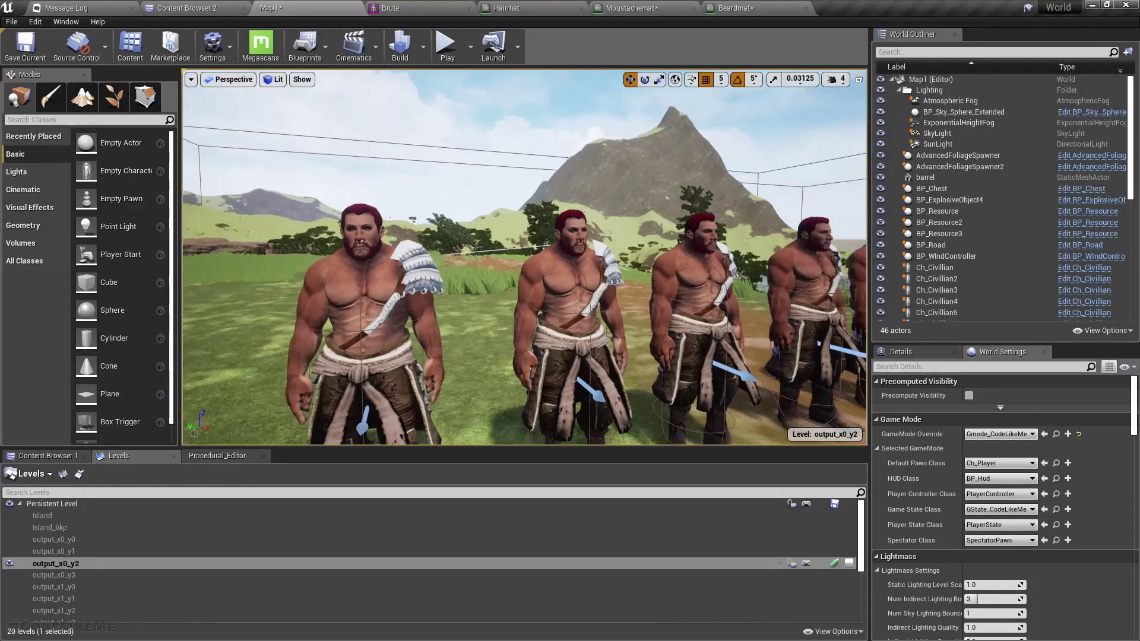
pyautogui.press('F11')
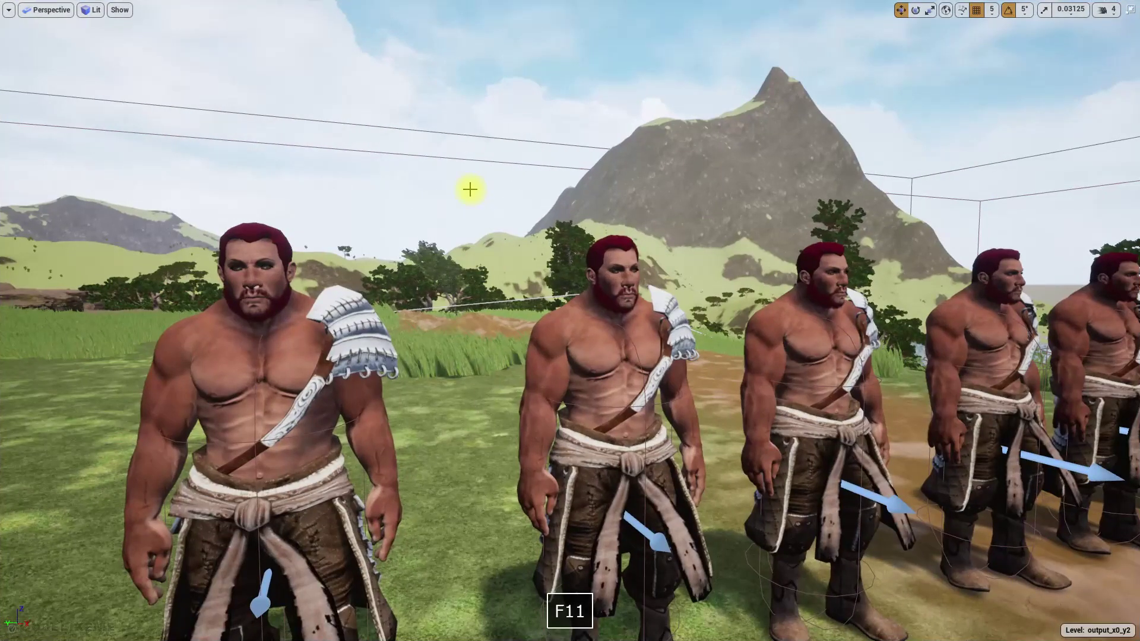
pyautogui.press('F11')
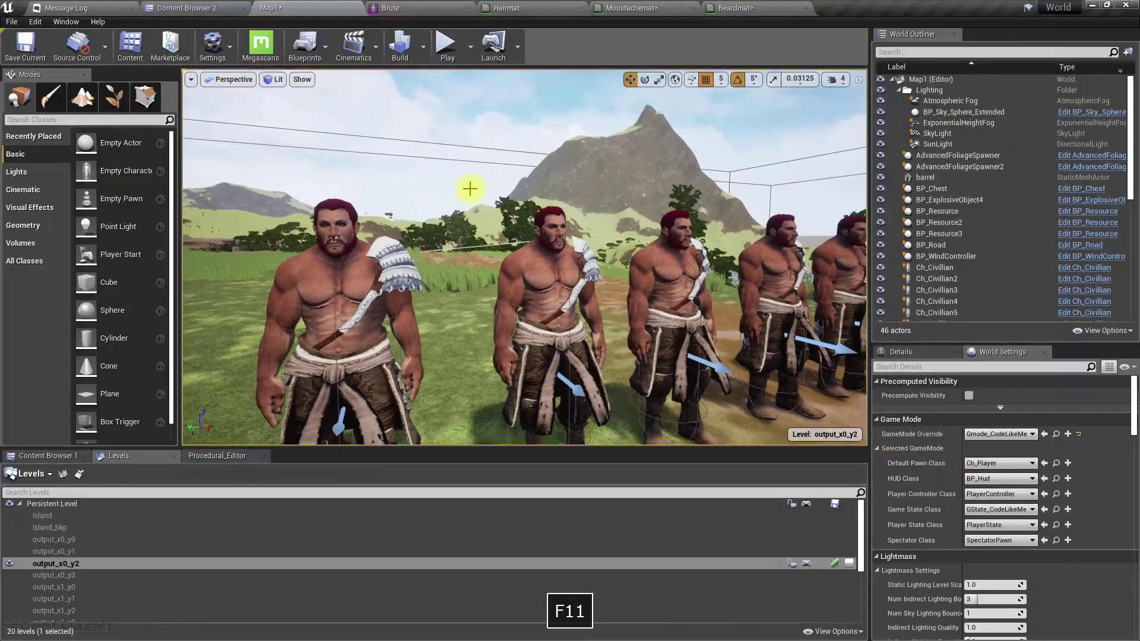
pyautogui.click(471, 47)
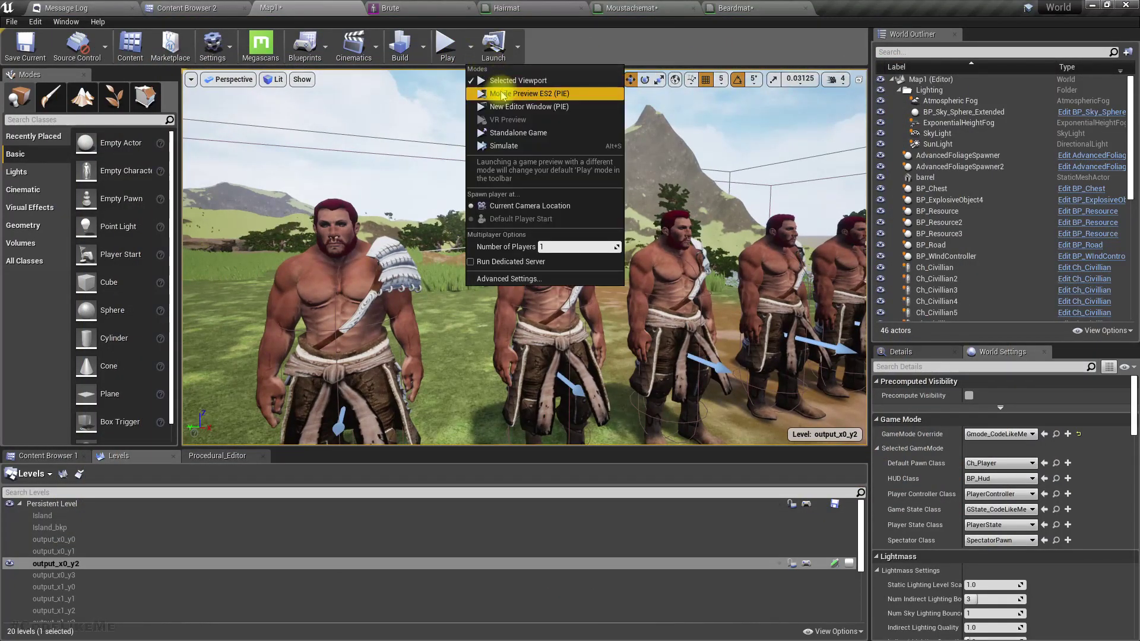
pyautogui.click(512, 146)
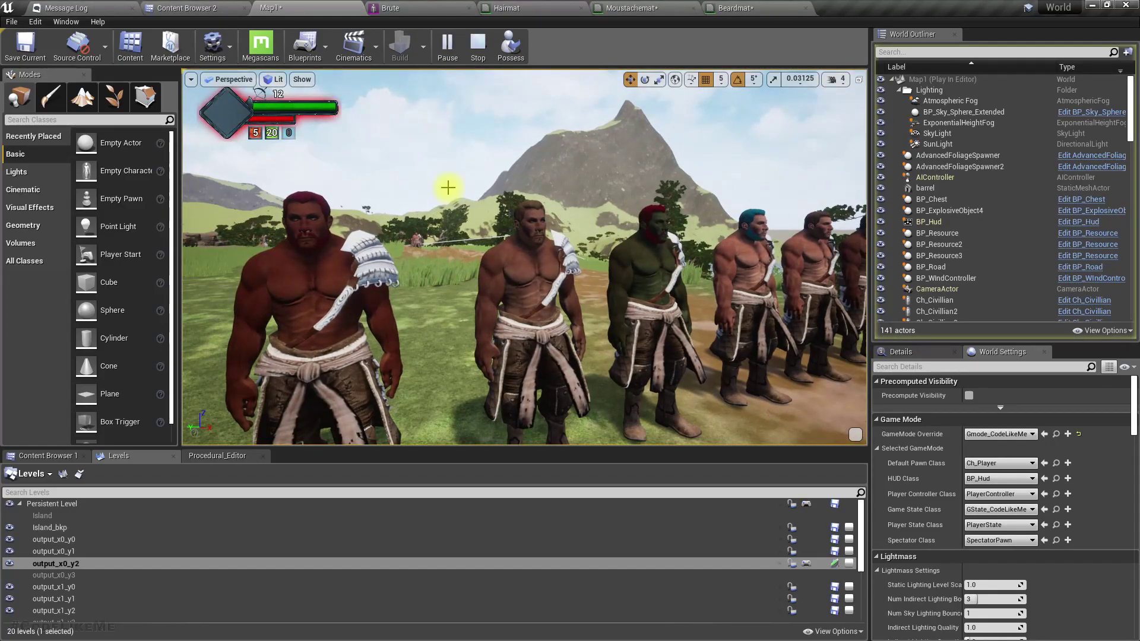
# Examine the simulated civilians' skin, hair and beard colours in the full-screen viewport and end the simulation.
pyautogui.press('F11')
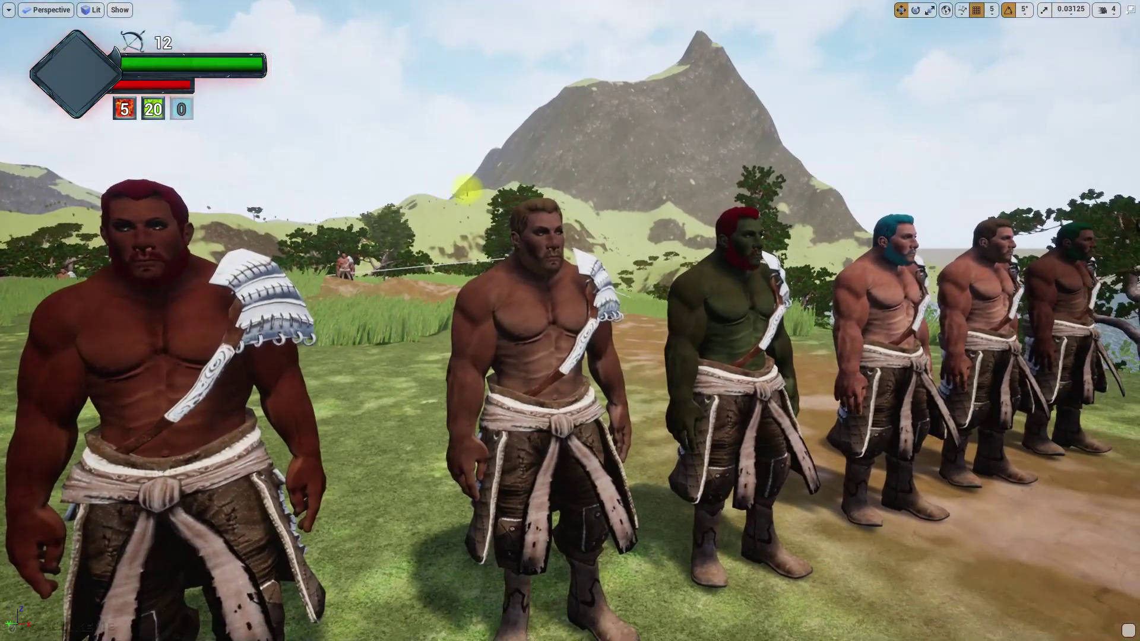
pyautogui.press('a')
pyautogui.moveTo(467, 189); pyautogui.dragTo(588, 189, button='right')
pyautogui.press('s')
pyautogui.press('d')
pyautogui.press('w')
pyautogui.press('d')
pyautogui.press('e')
pyautogui.press('s')
pyautogui.press('d')
pyautogui.press('s')
pyautogui.press('d')
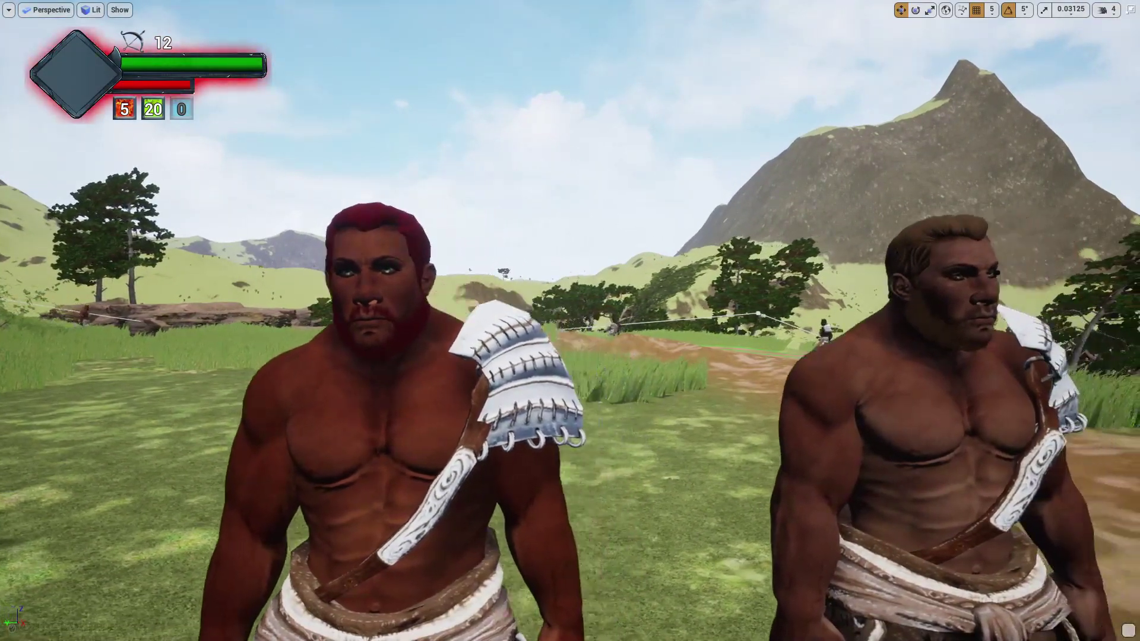
pyautogui.press('Escape')
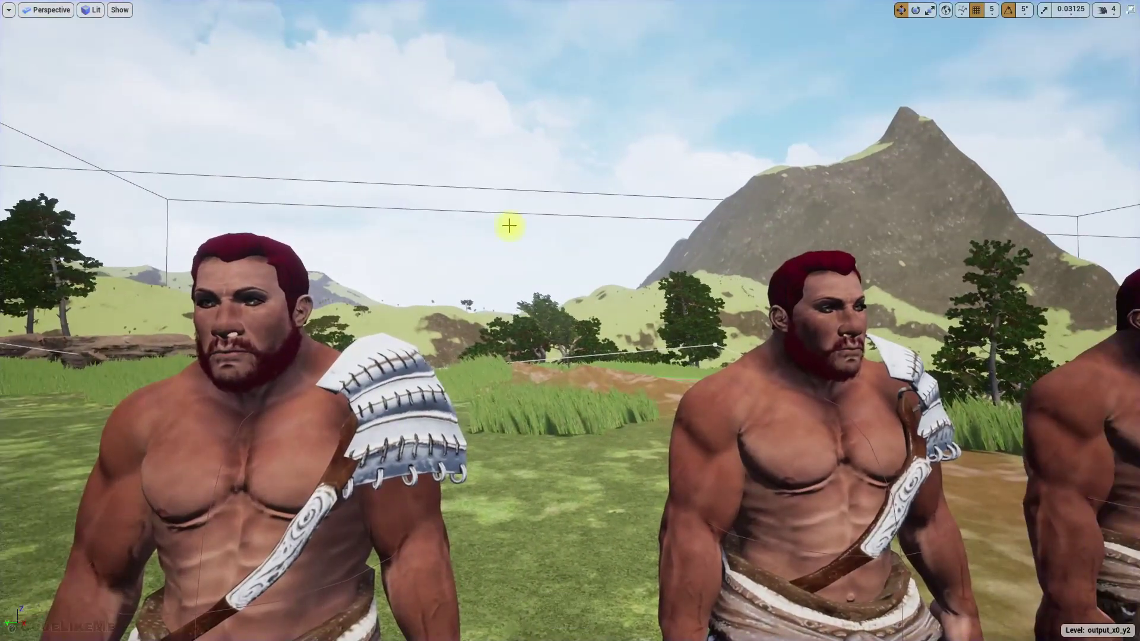
pyautogui.press('F11')
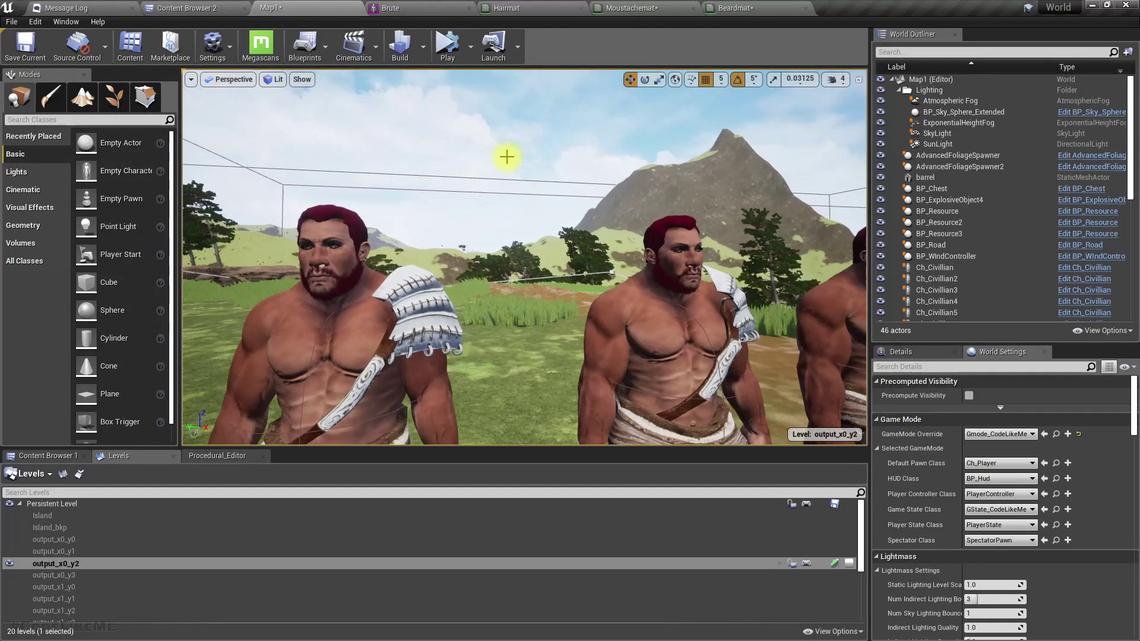
# Review the Hair Color, Lerp and texture sample wiring in the Moustachemat graph.
pyautogui.moveTo(506, 157); pyautogui.dragTo(506, 156, button='right')
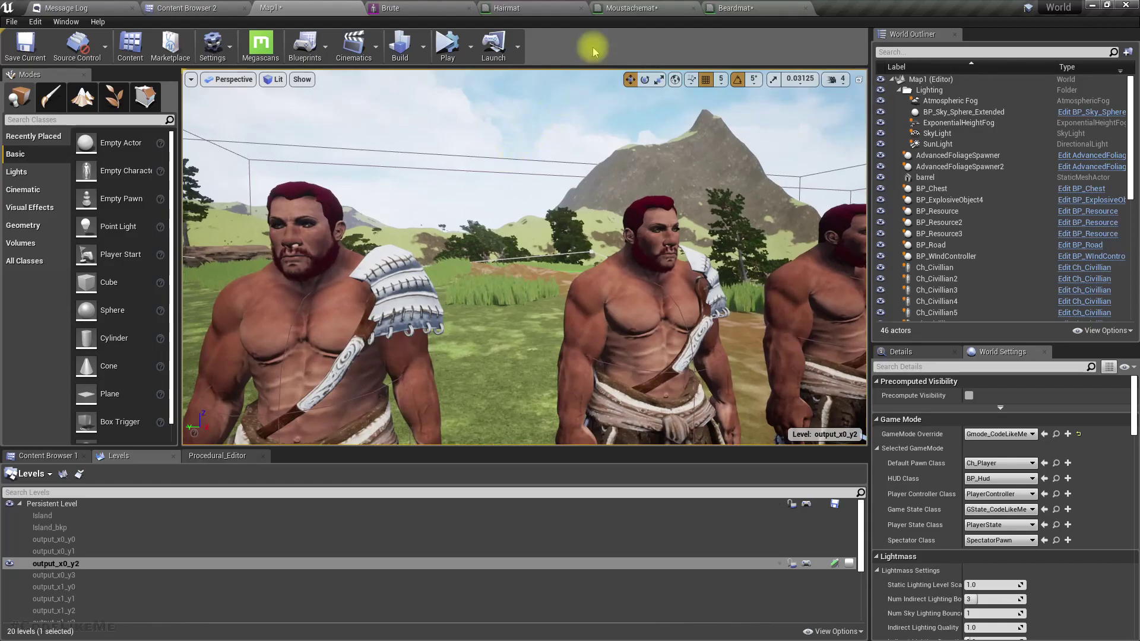
pyautogui.click(631, 7)
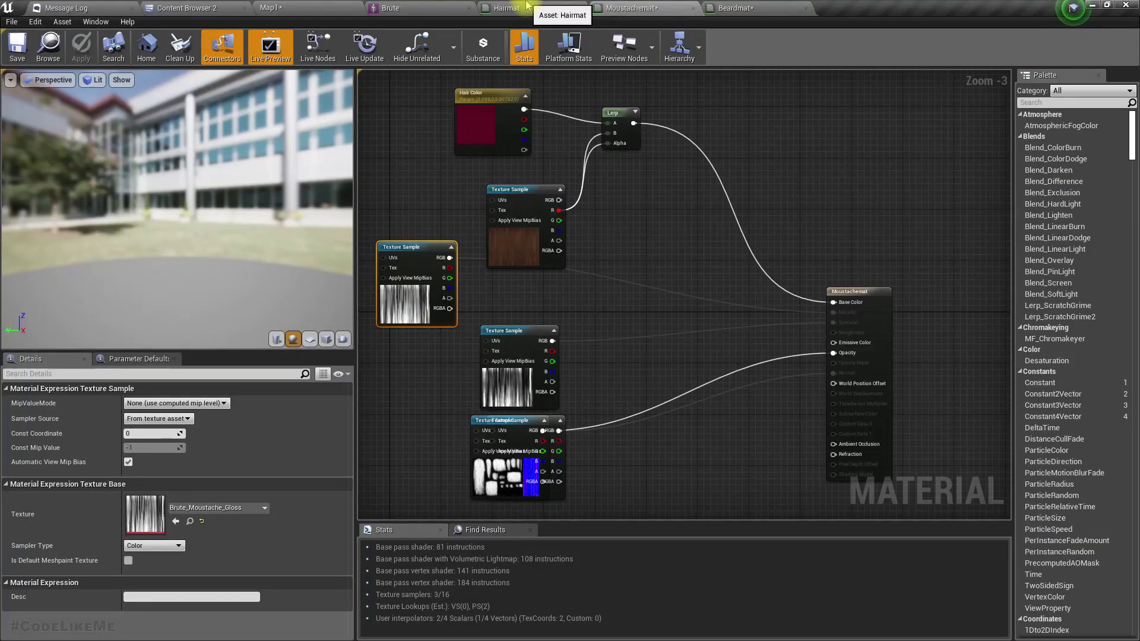
pyautogui.moveTo(639, 229); pyautogui.dragTo(613, 233, button='right')
pyautogui.click(547, 45)
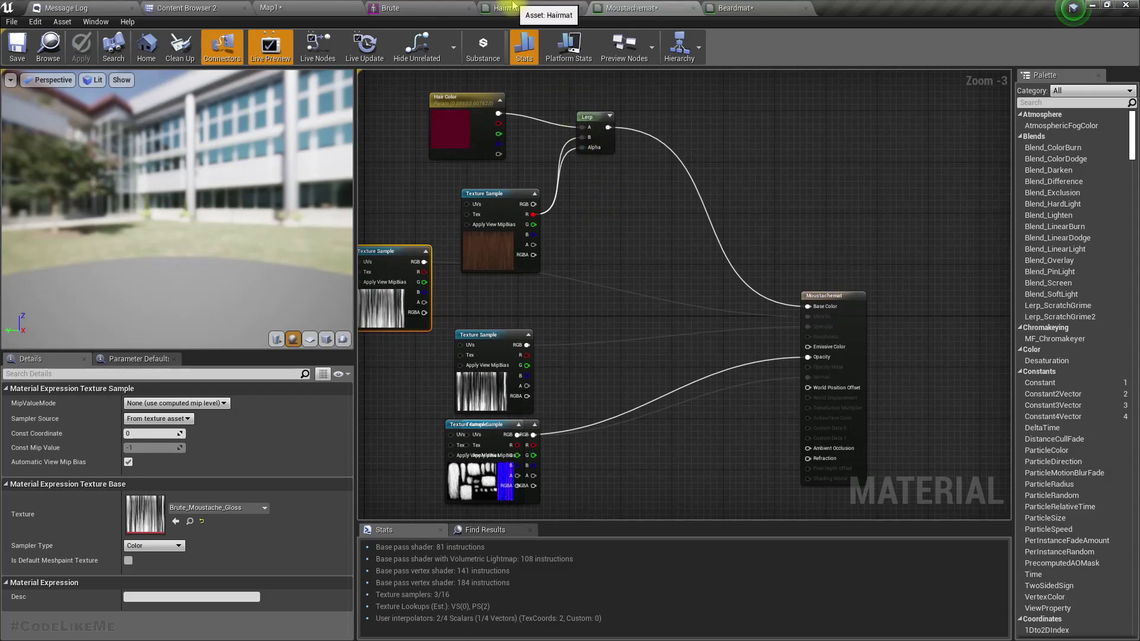
# On the Brute mesh, isolate the Element 1 and Element 0 material slots in turn, restoring the full mesh after each.
pyautogui.click(445, 8)
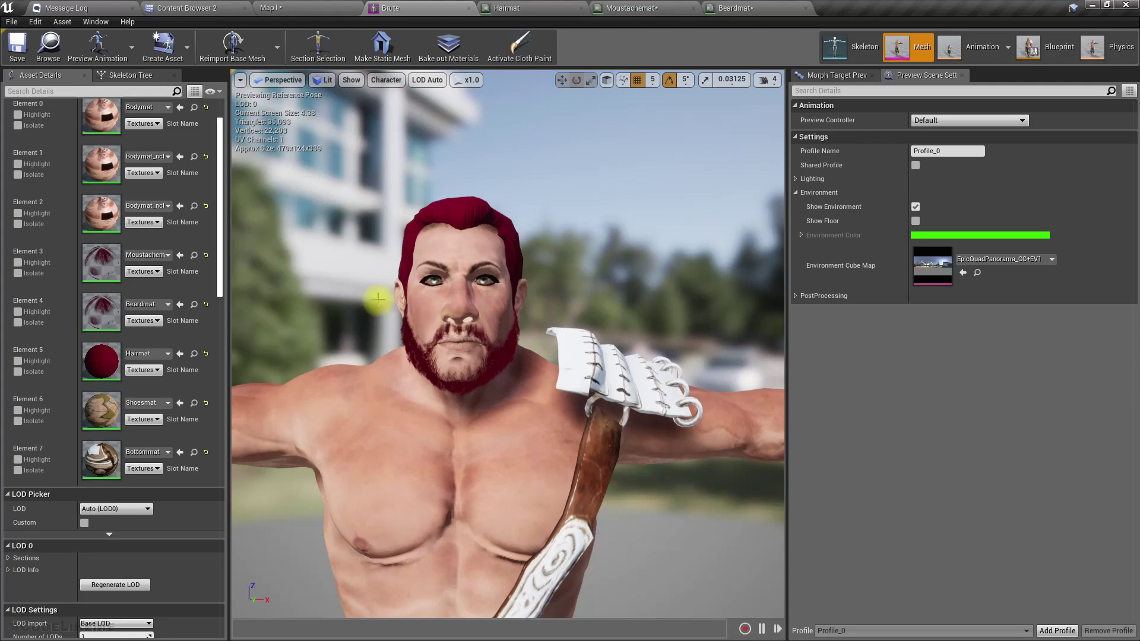
pyautogui.click(18, 175)
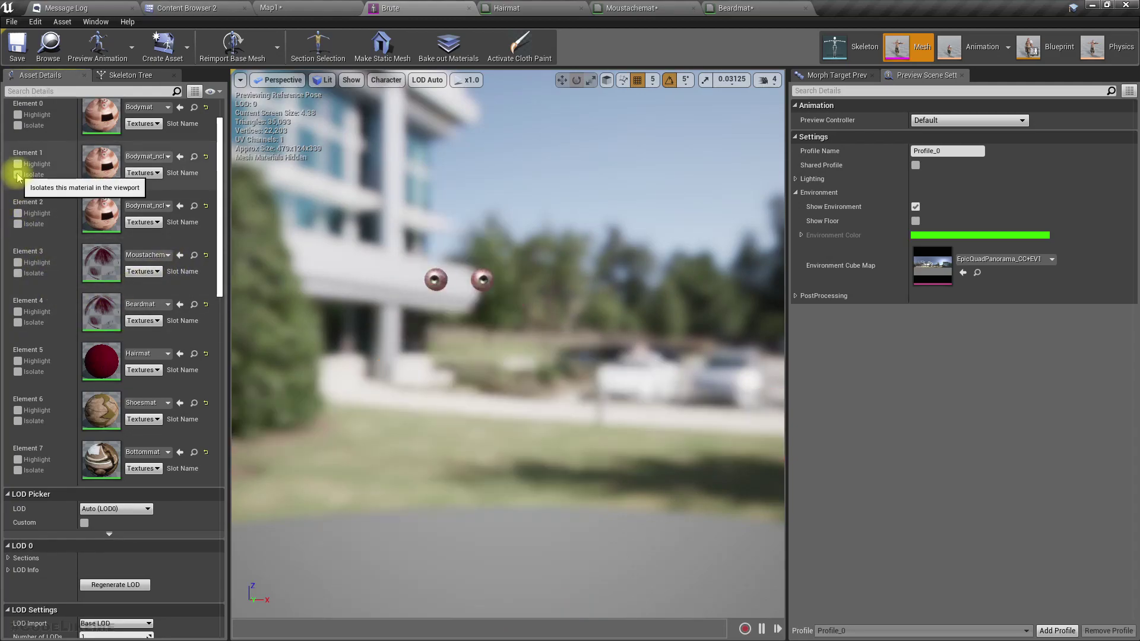
pyautogui.click(18, 174)
pyautogui.click(18, 125)
pyautogui.click(18, 125)
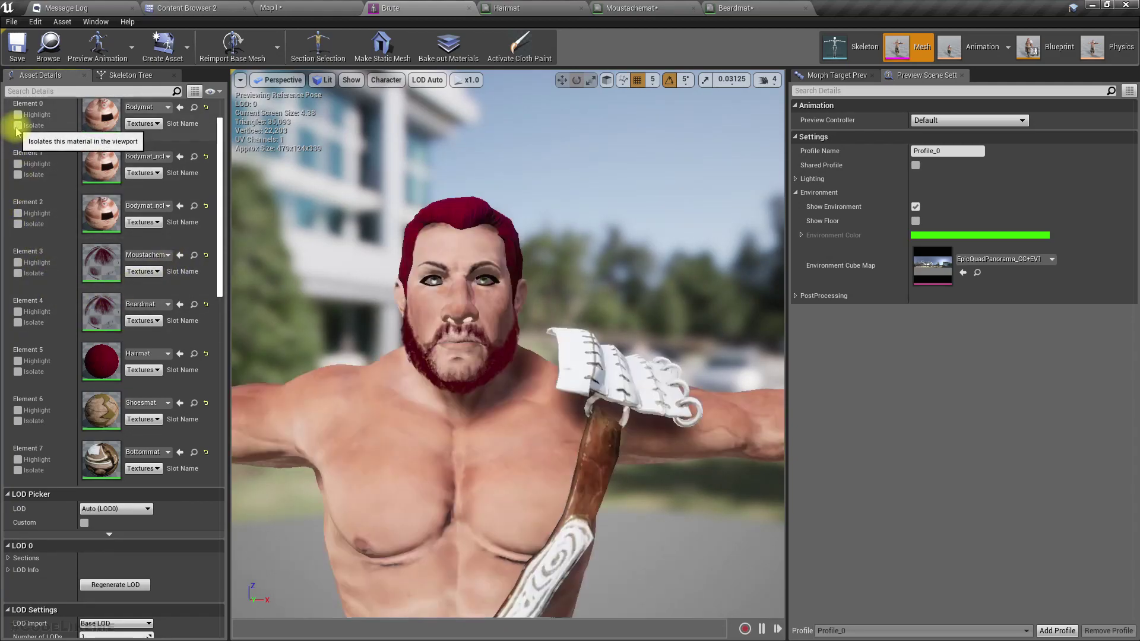
# Isolate the Element 2 body material on the Brute mesh and examine the head and arms from different sides.
pyautogui.click(17, 224)
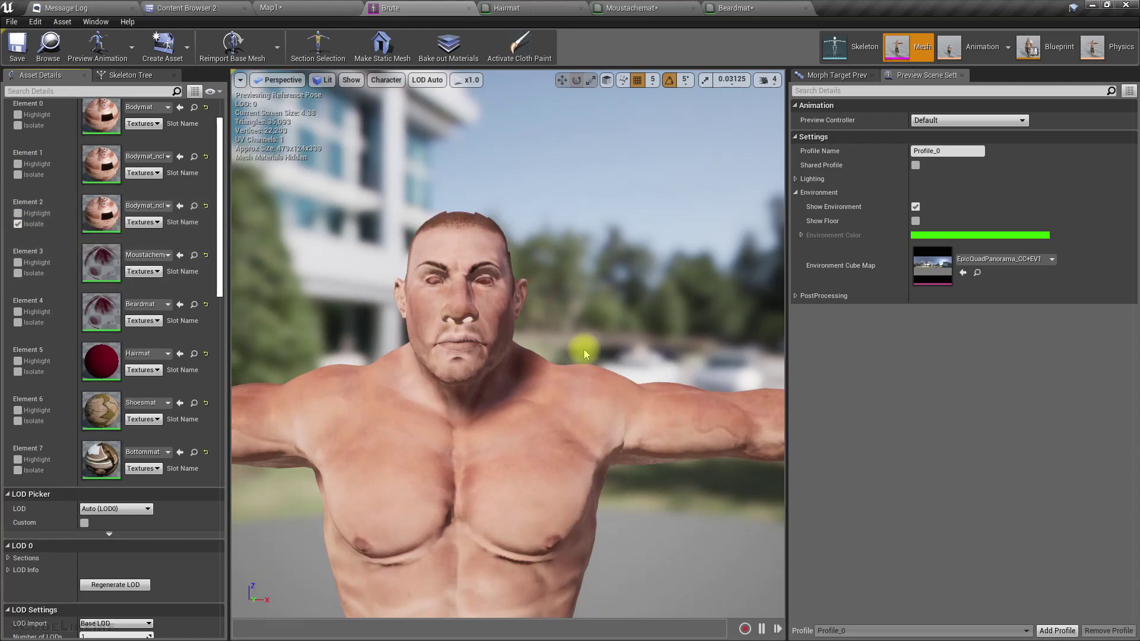
pyautogui.moveTo(582, 351); pyautogui.dragTo(586, 399, button='middle')
pyautogui.moveTo(557, 332); pyautogui.dragTo(558, 361, button='middle')
pyautogui.moveTo(557, 361); pyautogui.dragTo(706, 409, button='right')
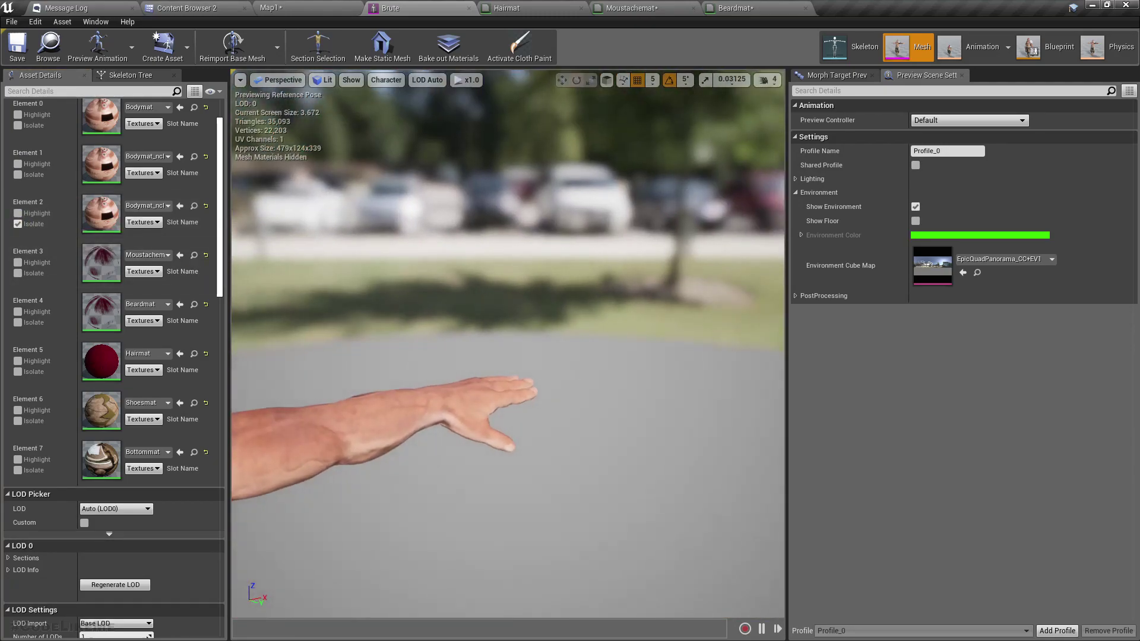
pyautogui.moveTo(558, 361); pyautogui.dragTo(475, 368, button='middle')
pyautogui.moveTo(557, 362); pyautogui.dragTo(576, 365, button='right')
pyautogui.moveTo(546, 364); pyautogui.dragTo(509, 344)
pyautogui.scroll(2, 95, 225)
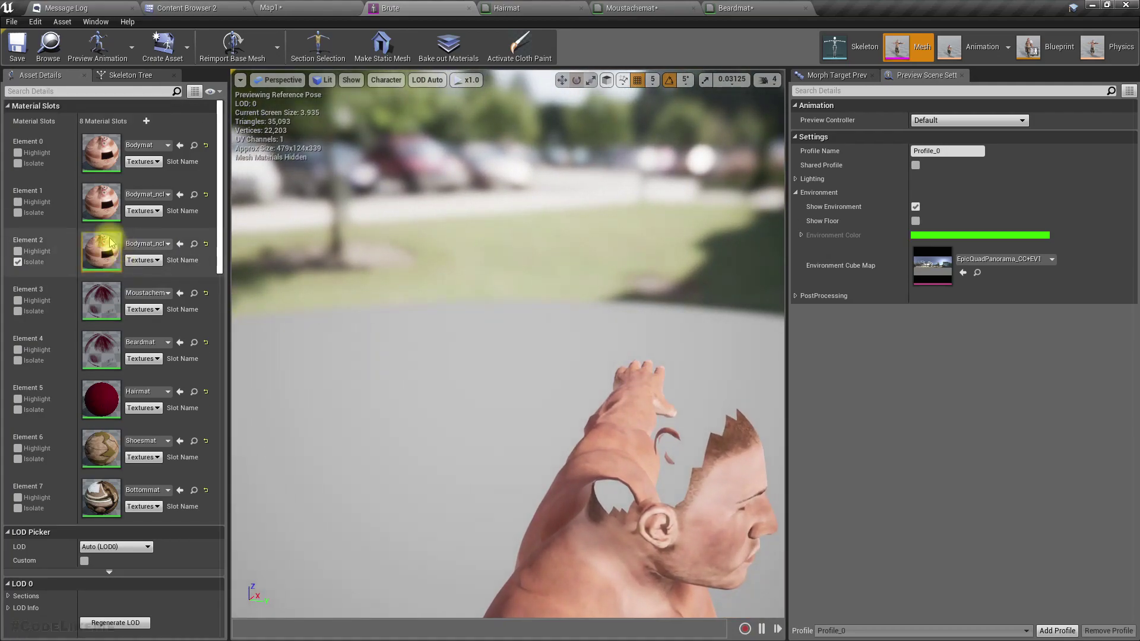
# Isolate Element 0, Element 1 and the Hairmat slot in turn, then view the complete Brute mesh from the front.
pyautogui.click(18, 164)
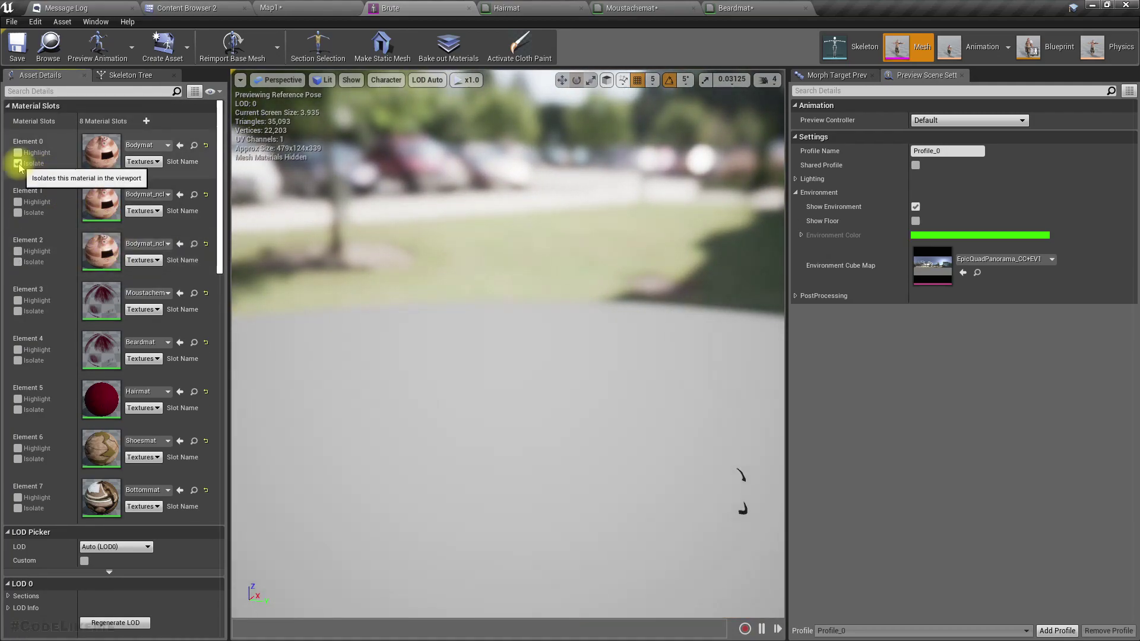
pyautogui.click(19, 164)
pyautogui.click(19, 213)
pyautogui.click(18, 213)
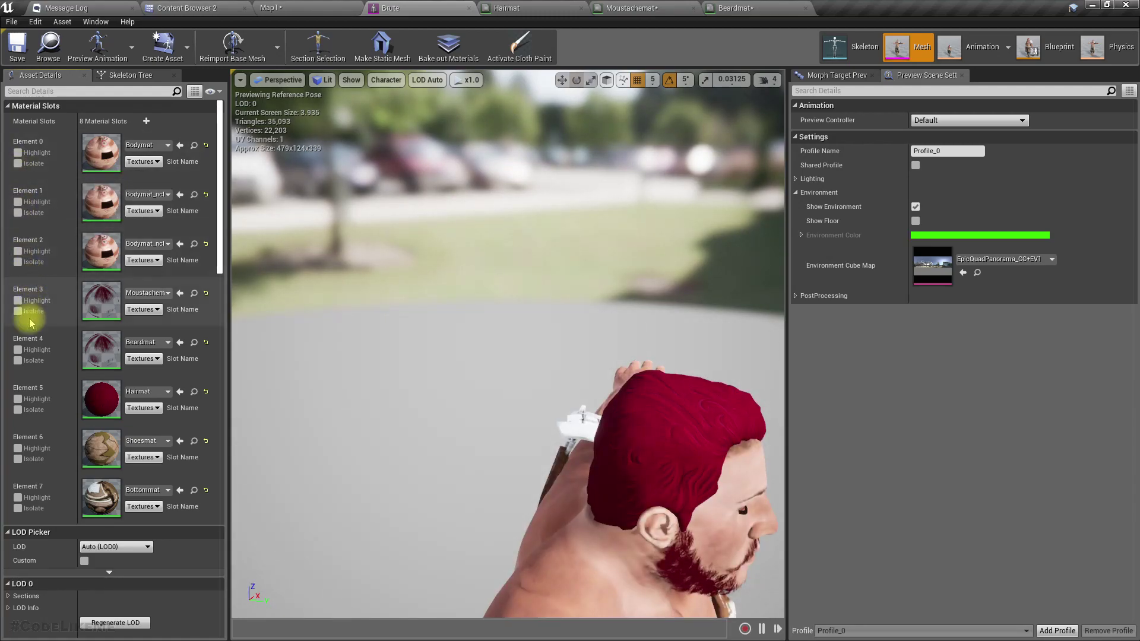
pyautogui.click(18, 409)
pyautogui.click(18, 410)
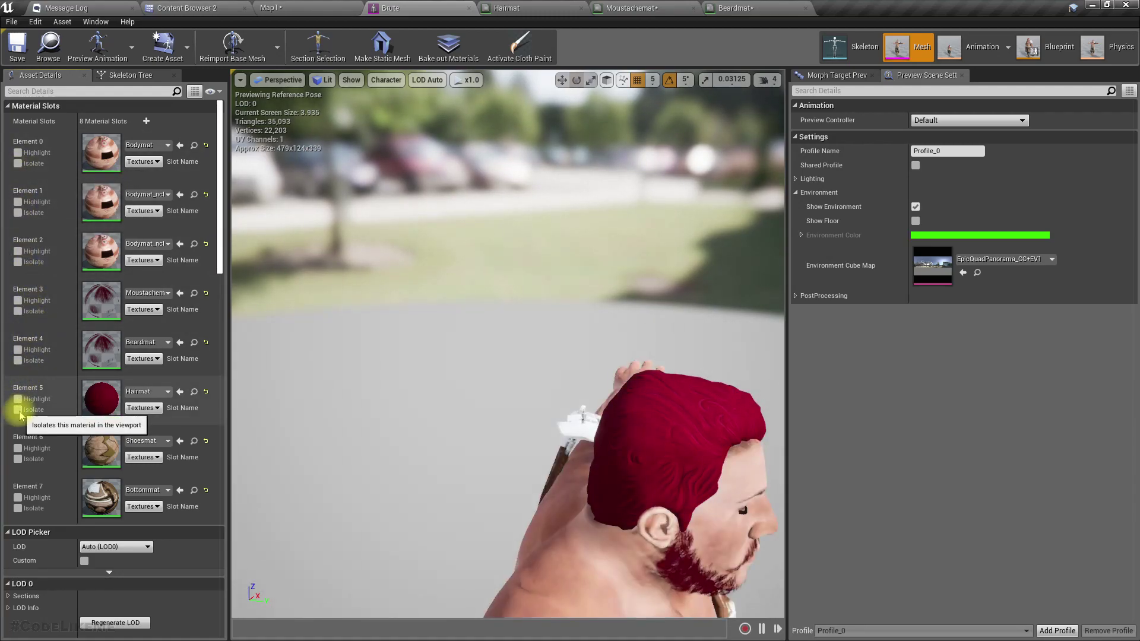
pyautogui.moveTo(254, 372); pyautogui.dragTo(261, 344)
pyautogui.moveTo(269, 380); pyautogui.dragTo(243, 361, button='right')
pyautogui.moveTo(269, 380); pyautogui.dragTo(278, 381, button='middle')
pyautogui.moveTo(279, 381); pyautogui.dragTo(261, 369, button='right')
pyautogui.moveTo(281, 380); pyautogui.dragTo(323, 403)
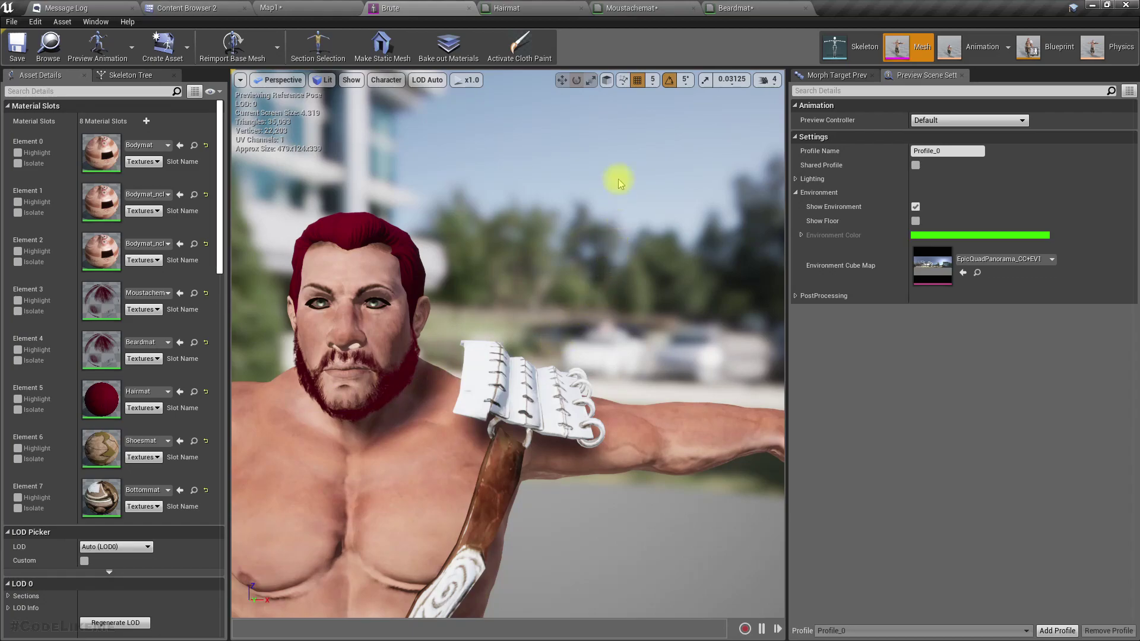
# In the Moustachemat graph, separate the overlapping opacity and normal texture samples.
pyautogui.click(622, 9)
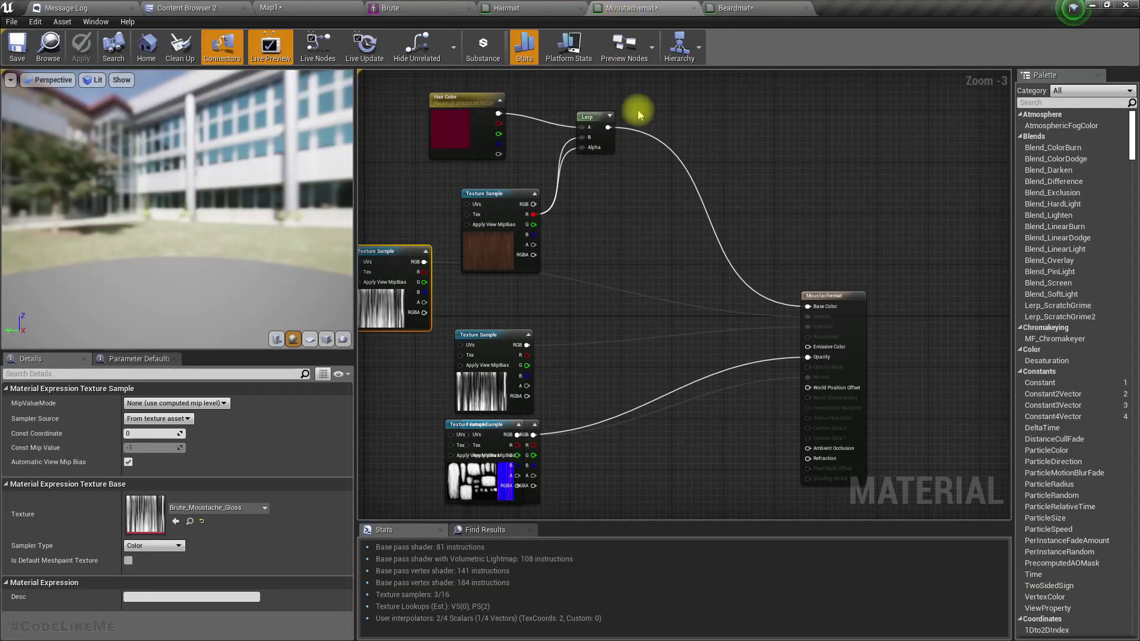
pyautogui.moveTo(636, 178); pyautogui.dragTo(631, 50, button='right')
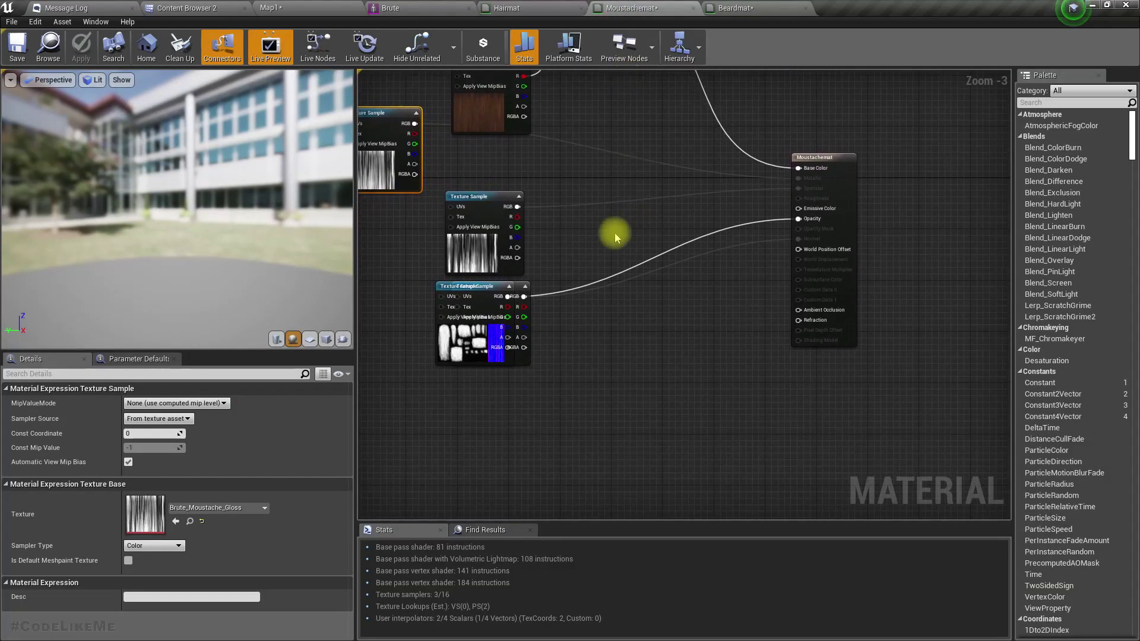
pyautogui.moveTo(509, 301); pyautogui.dragTo(450, 413)
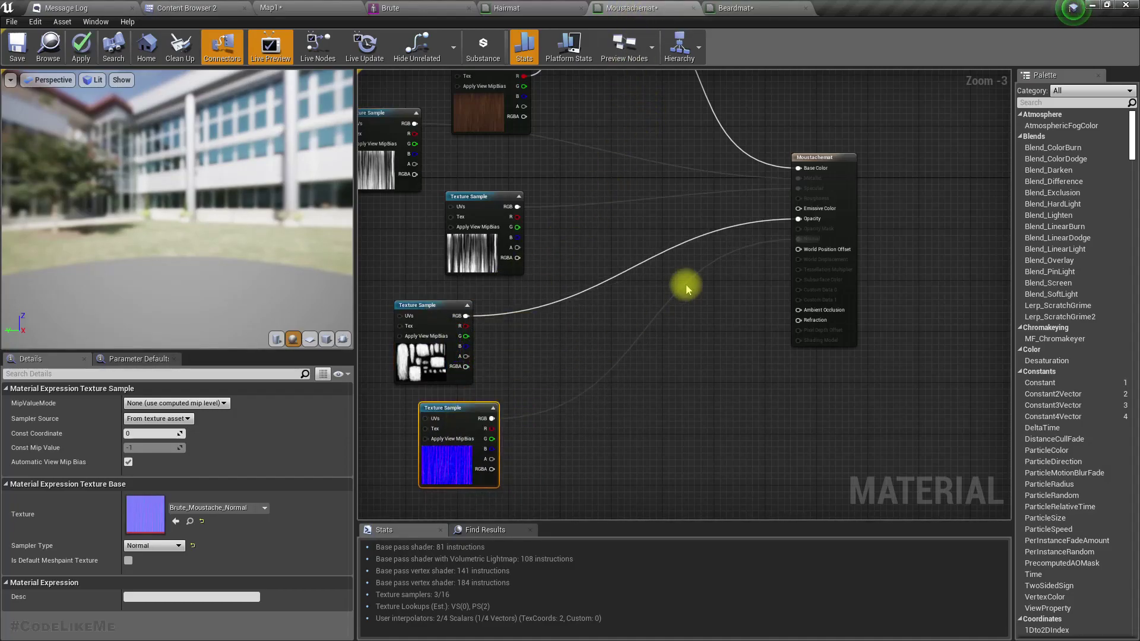
pyautogui.moveTo(687, 289); pyautogui.dragTo(678, 362, button='right')
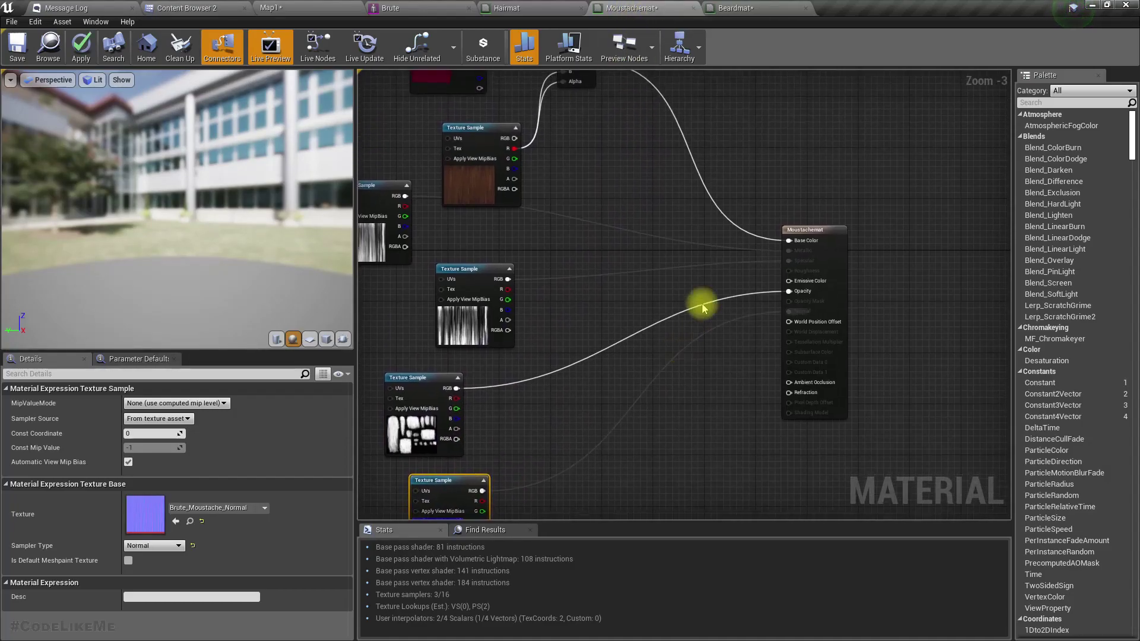
# In the Beardmat graph, separate the overlapping normal and opacity texture samples and place them side by side below the other samples.
pyautogui.click(738, 10)
pyautogui.moveTo(687, 176); pyautogui.dragTo(658, 70, button='right')
pyautogui.moveTo(721, 425); pyautogui.dragTo(701, 390, button='right')
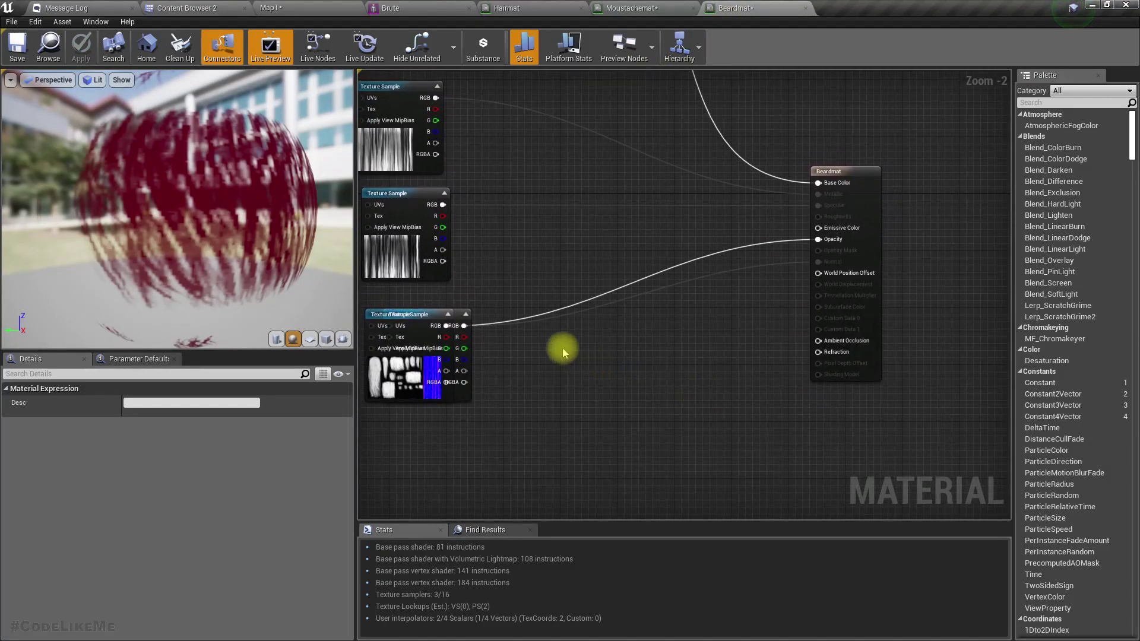
pyautogui.moveTo(396, 316); pyautogui.dragTo(414, 423)
pyautogui.moveTo(476, 374); pyautogui.dragTo(617, 319, button='right')
pyautogui.moveTo(556, 269); pyautogui.dragTo(406, 268)
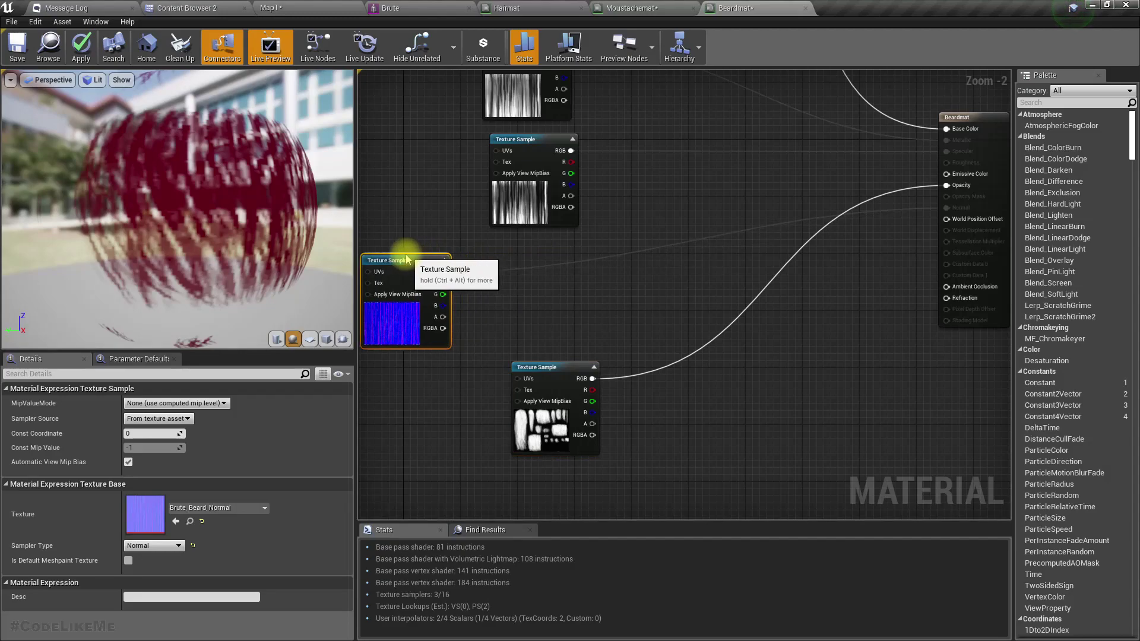
pyautogui.moveTo(560, 367); pyautogui.dragTo(568, 253)
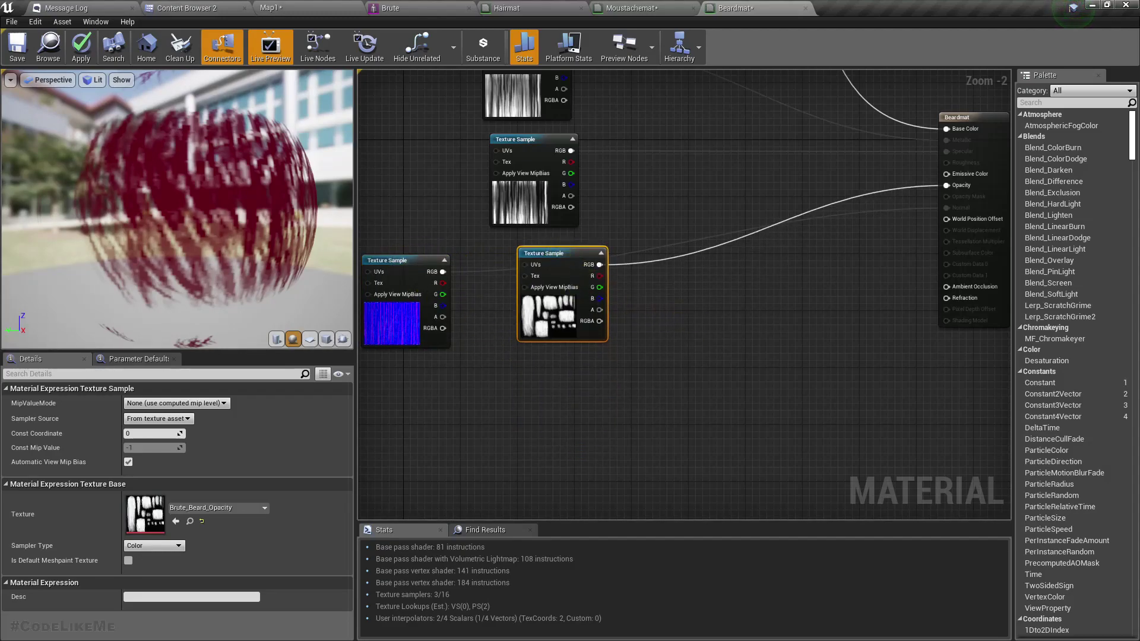
# Insert a Multiply node between the Brute_Beard_Opacity texture's RGB output and the Beardmat Opacity input.
pyautogui.moveTo(860, 194); pyautogui.dragTo(781, 204, button='right')
pyautogui.moveTo(521, 274); pyautogui.dragTo(646, 299)
pyautogui.write('*')
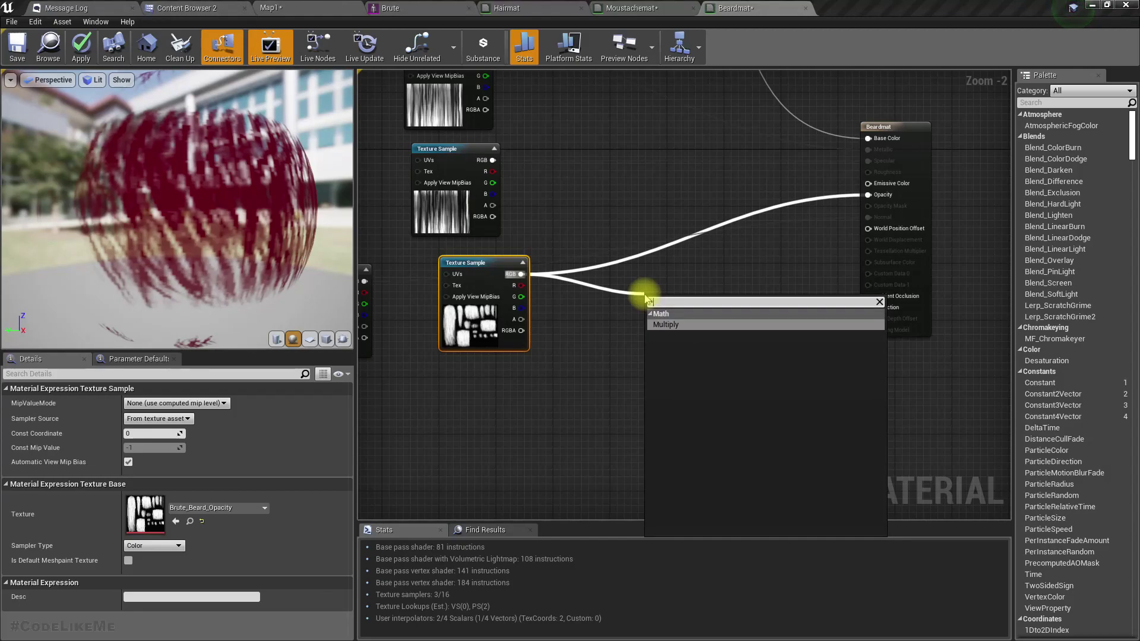
pyautogui.press('Return')
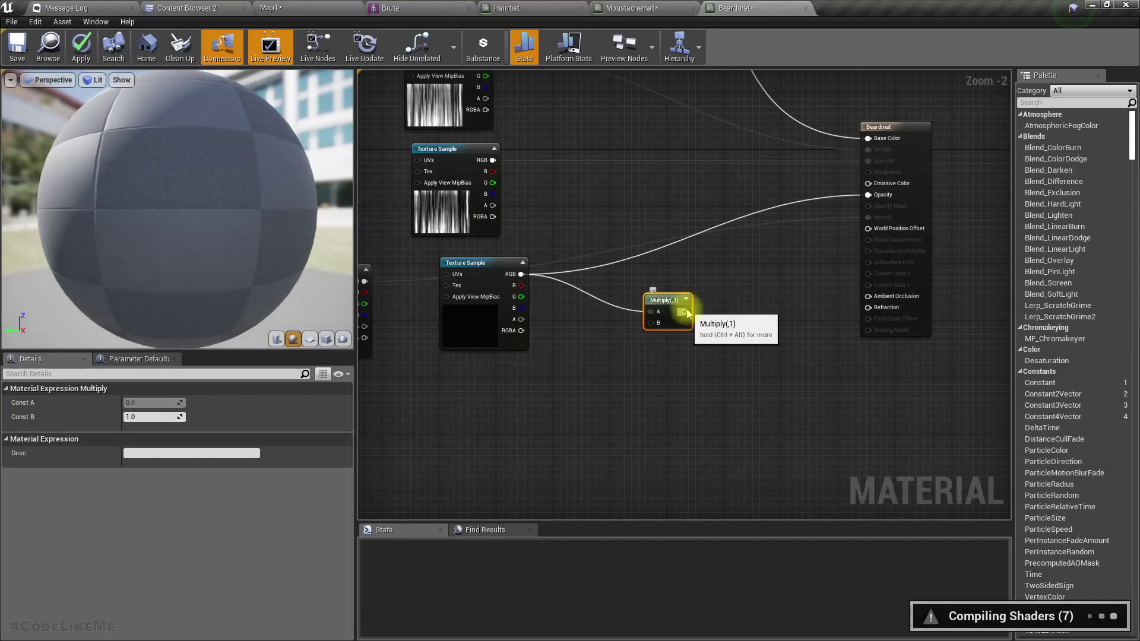
pyautogui.moveTo(686, 313); pyautogui.dragTo(868, 194)
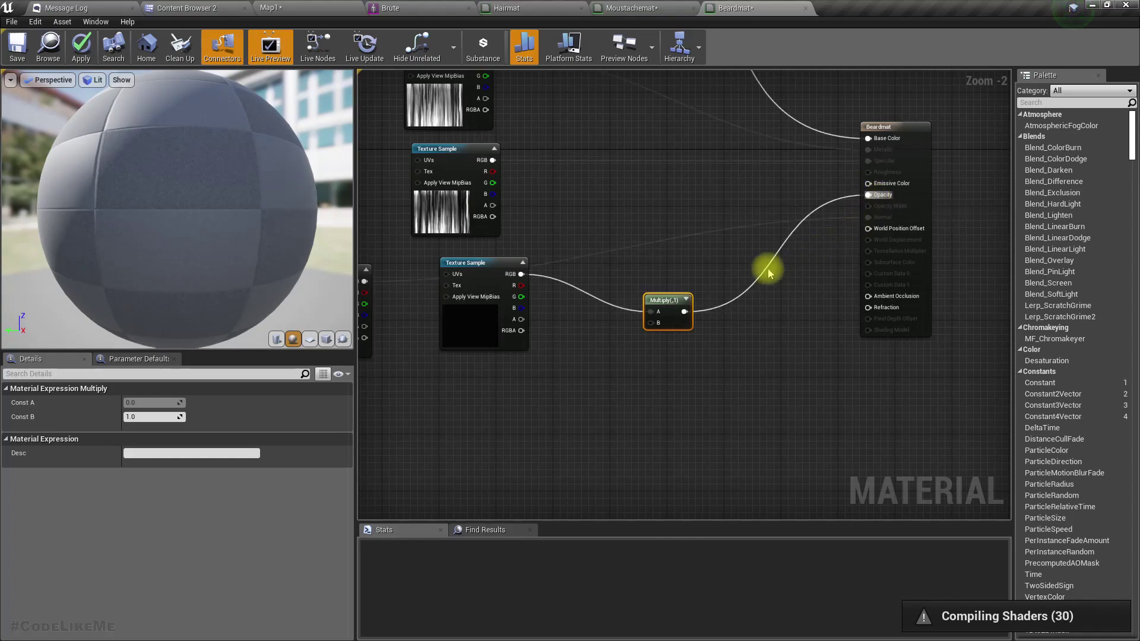
pyautogui.moveTo(658, 296); pyautogui.dragTo(703, 287)
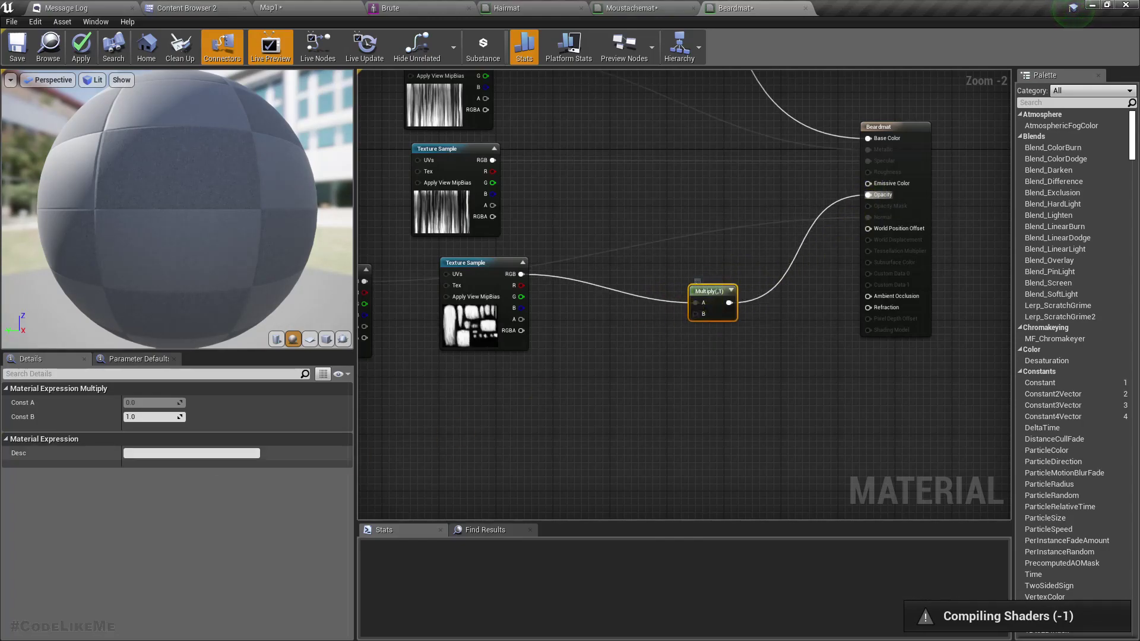
# Promote the Multiply node's B input to a parameter named breared_density and place it below the node.
pyautogui.scroll(2, 706, 354)
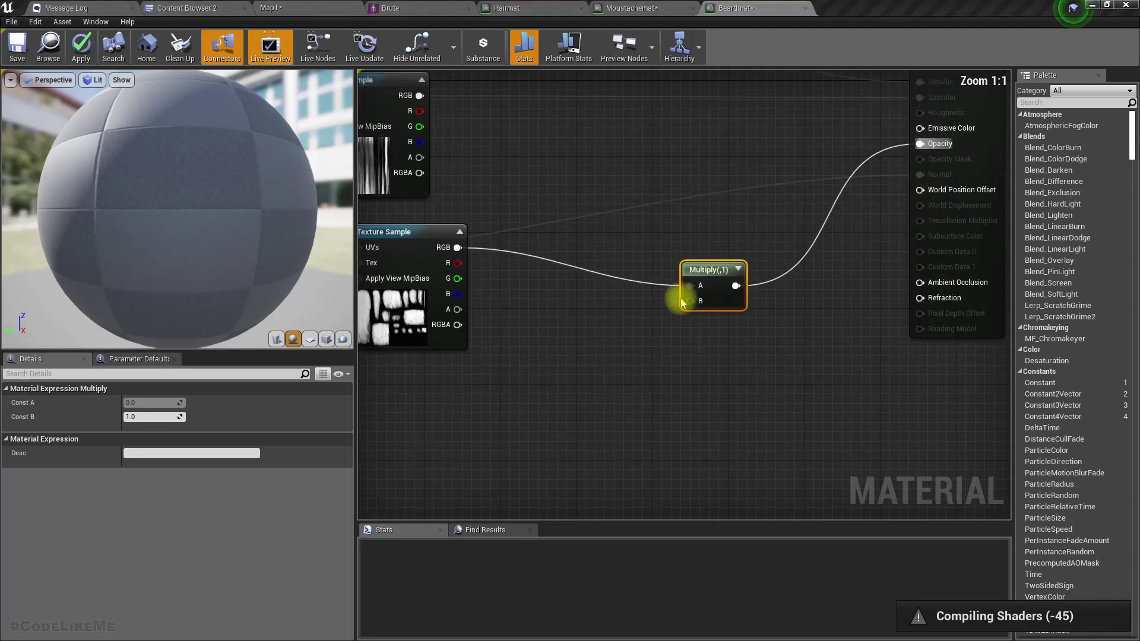
pyautogui.moveTo(691, 301); pyautogui.dragTo(606, 394)
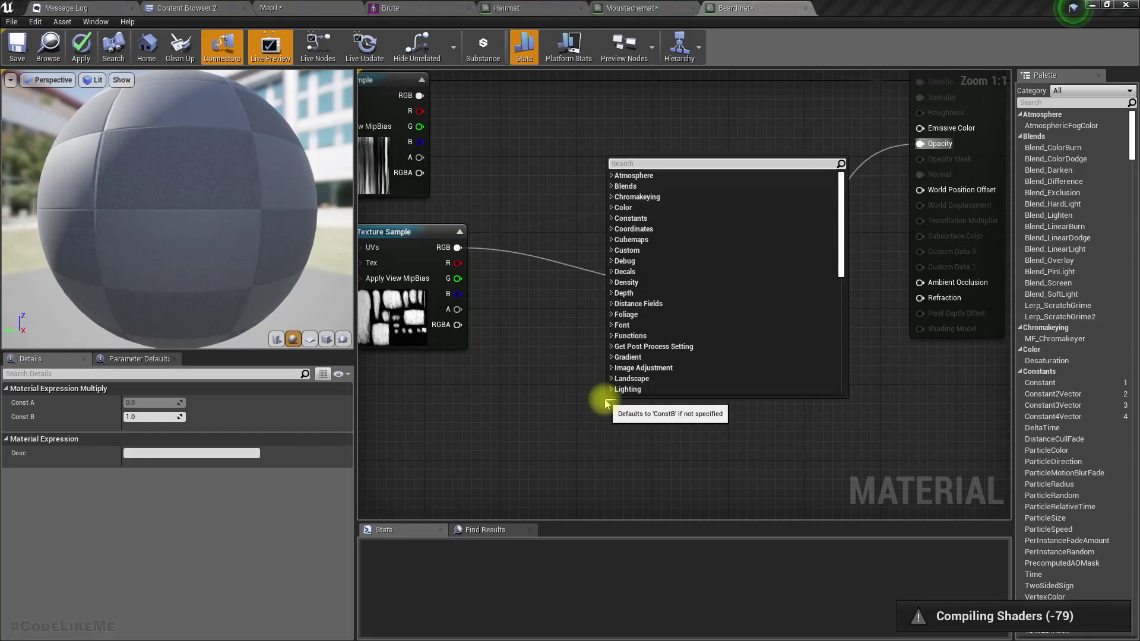
pyautogui.click(607, 405)
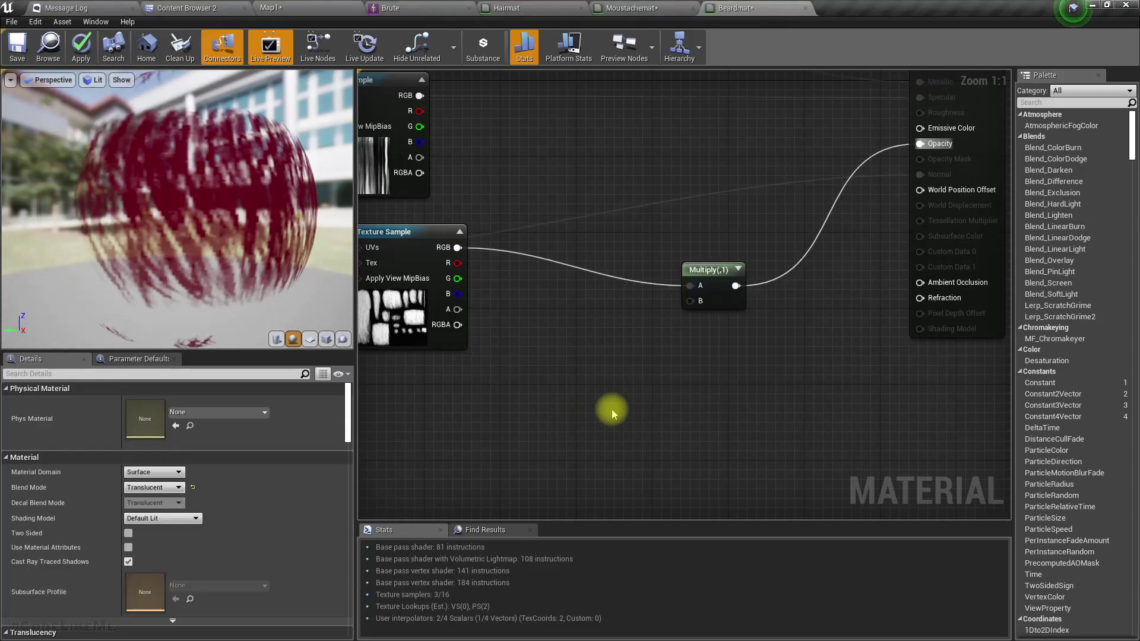
pyautogui.rightClick(696, 300)
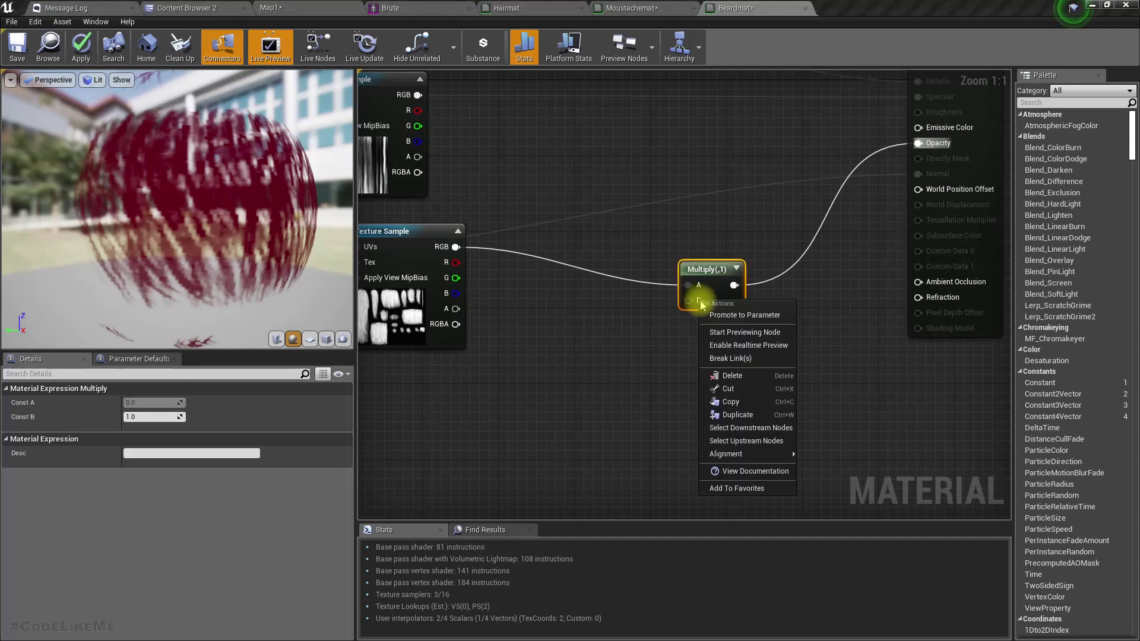
pyautogui.click(745, 315)
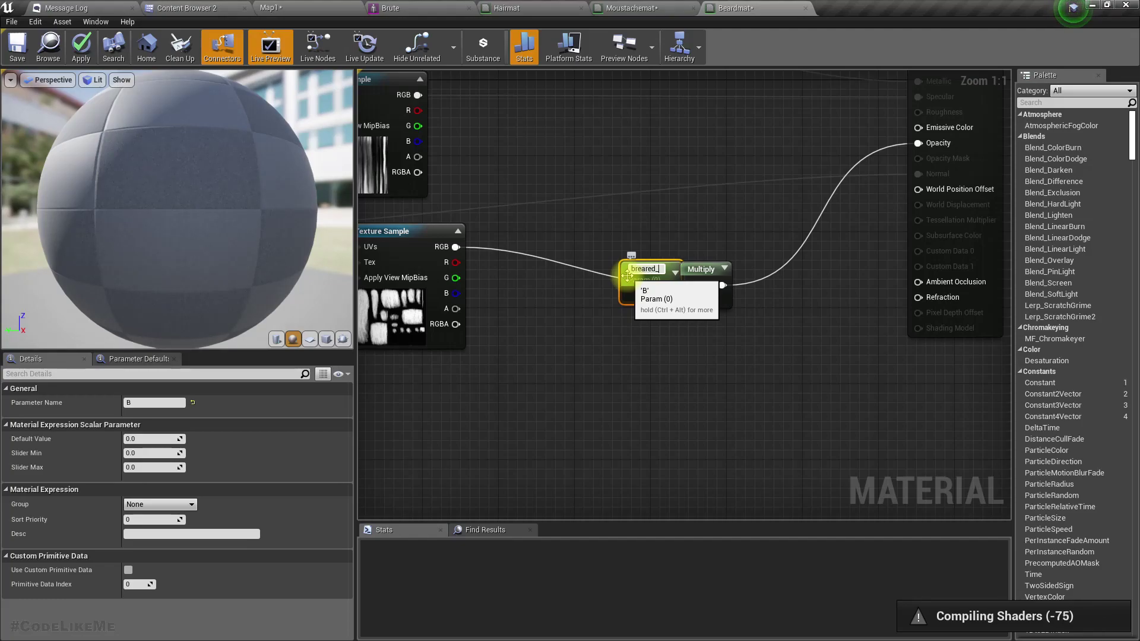
pyautogui.write('ity')
pyautogui.press('Return')
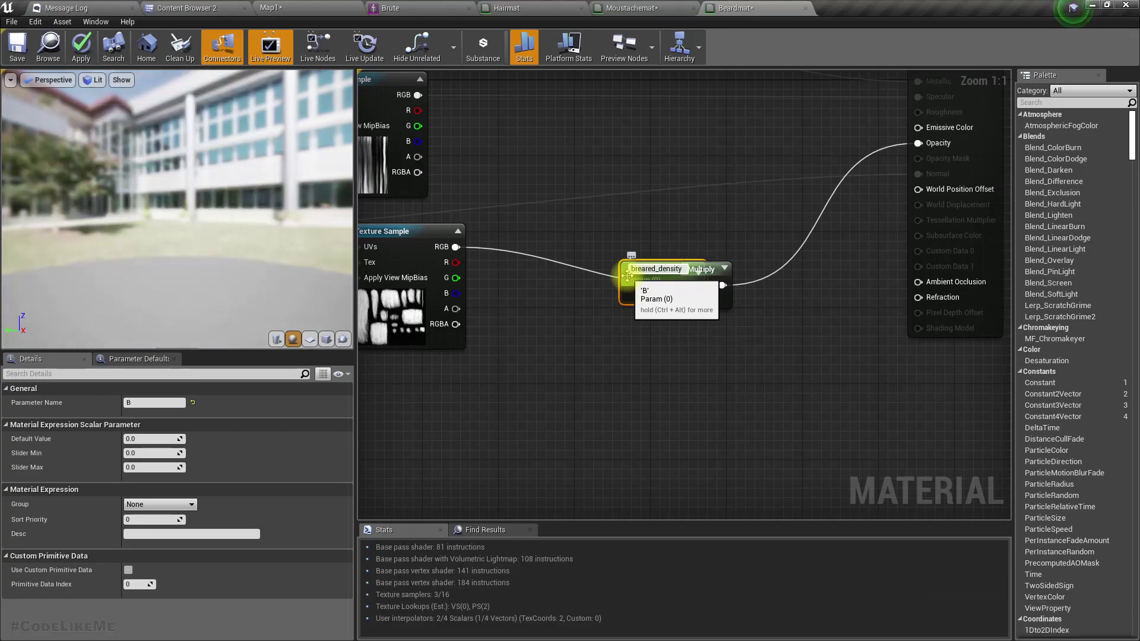
pyautogui.moveTo(626, 276); pyautogui.dragTo(573, 381)
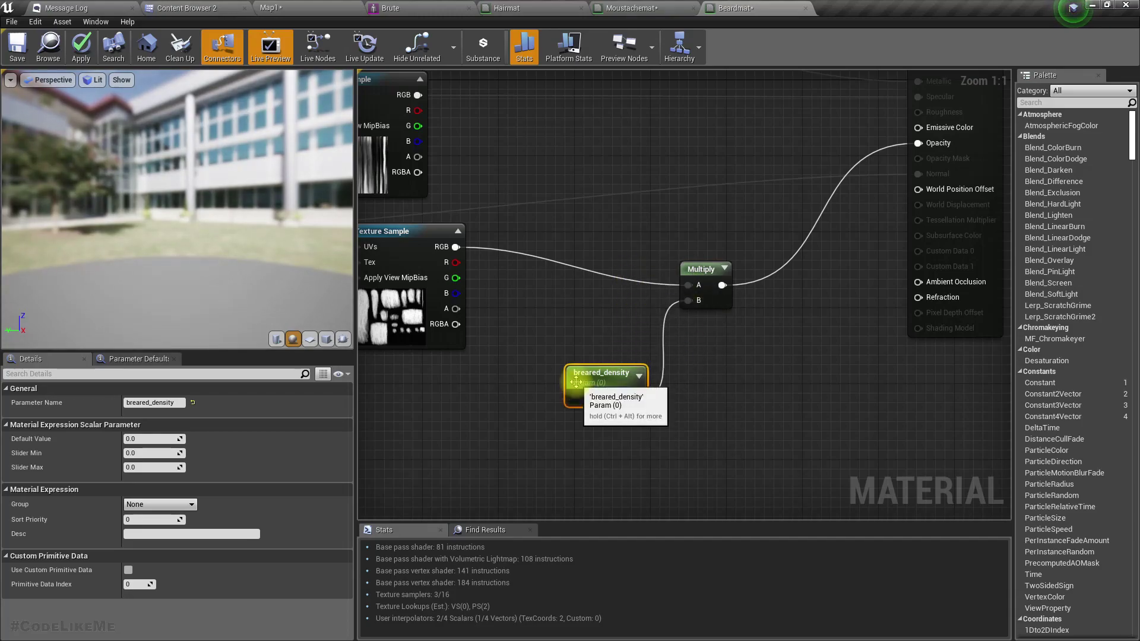
# Set the breared_density default value to 1 and apply the Beardmat material changes.
pyautogui.click(143, 439)
pyautogui.write('1')
pyautogui.press('Return')
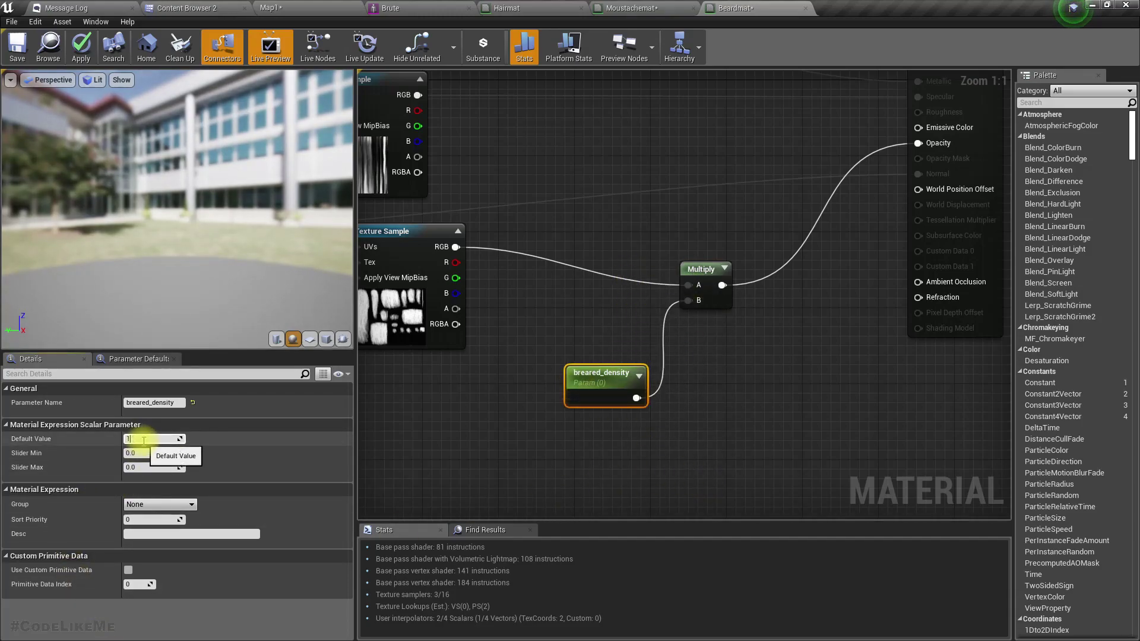
pyautogui.click(81, 47)
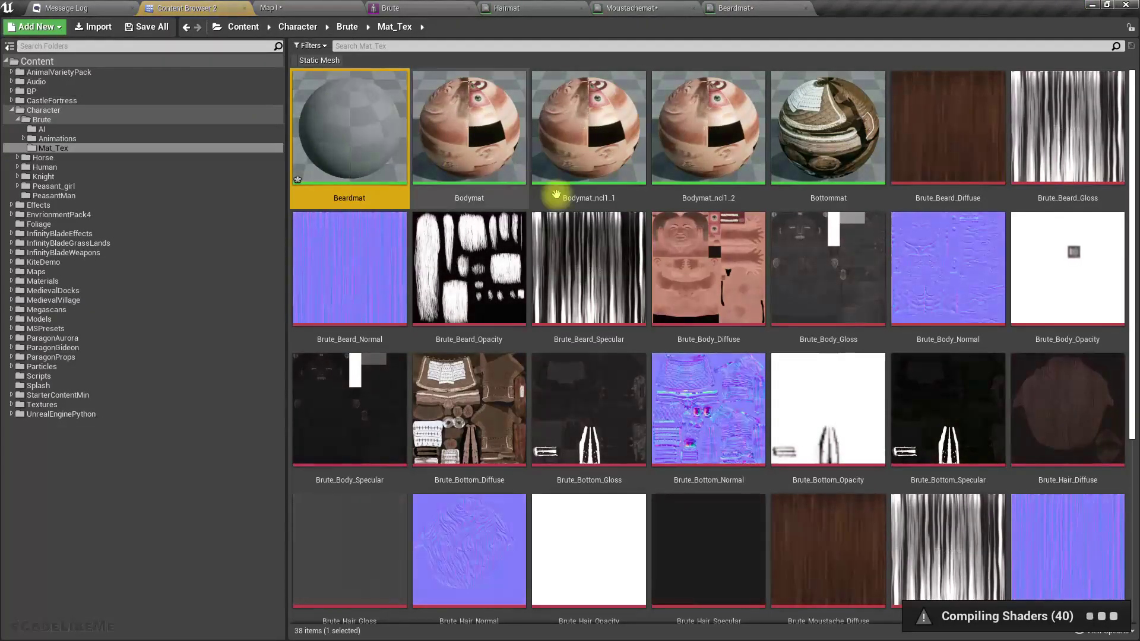
# Undock the Beardmat editor as a floating window over the Brute mesh editor and frame the bearded head in the preview.
pyautogui.click(48, 46)
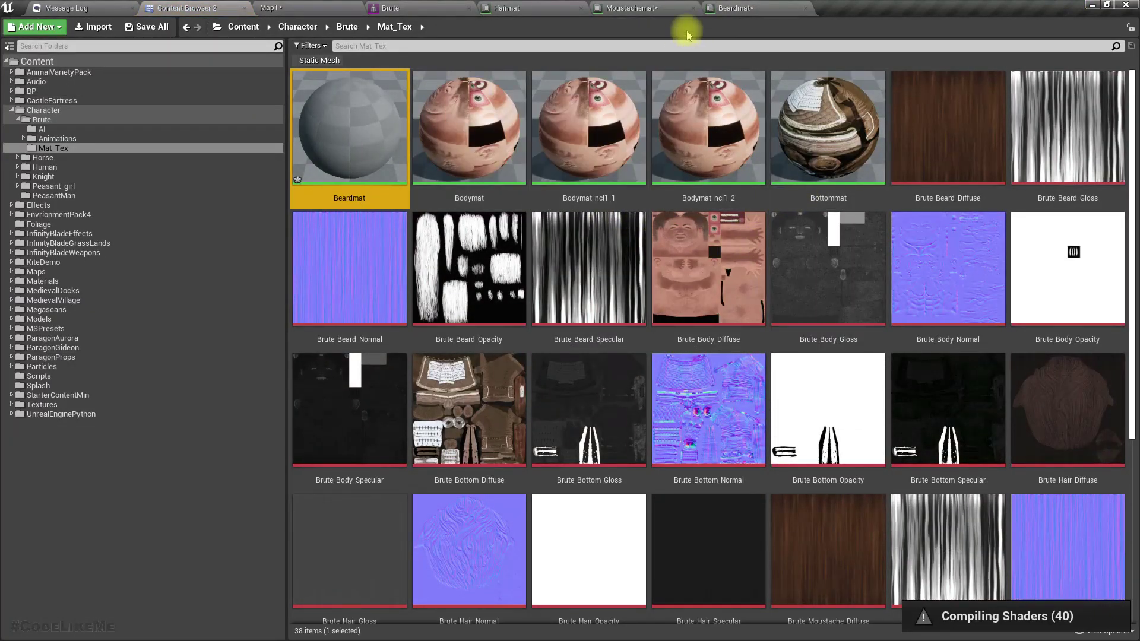
pyautogui.click(396, 7)
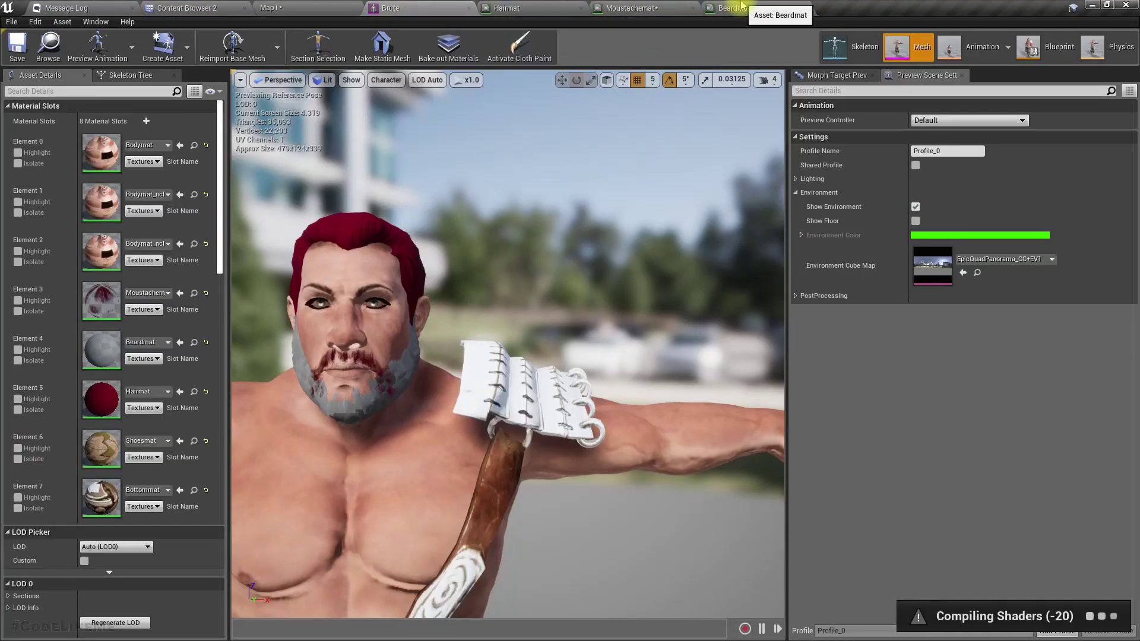
pyautogui.moveTo(743, 7); pyautogui.dragTo(667, 262)
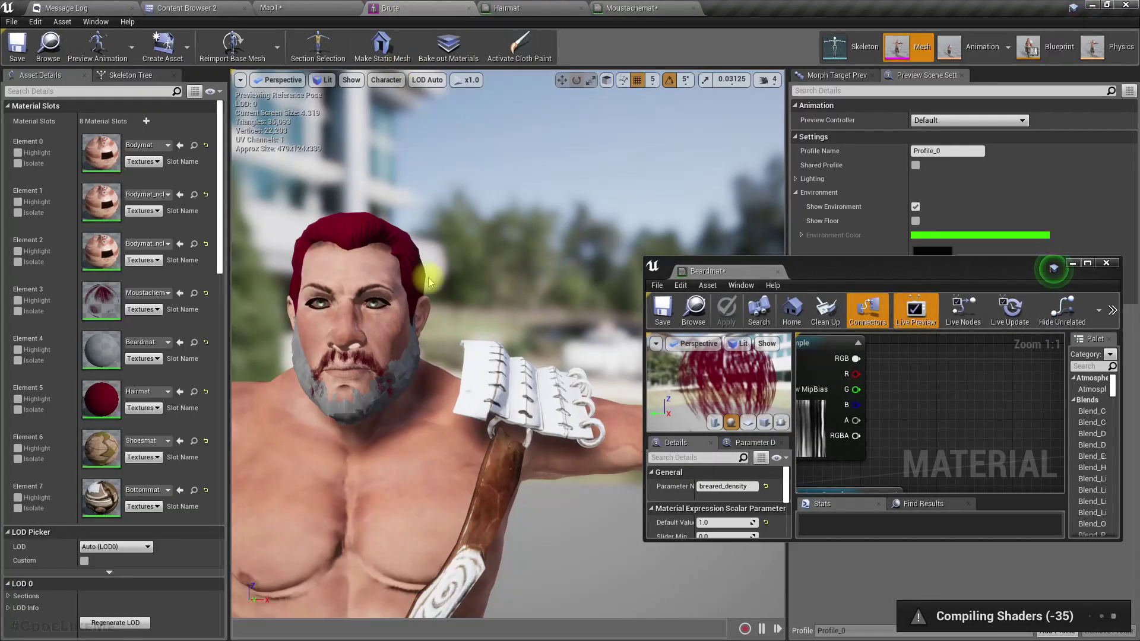
pyautogui.moveTo(427, 415); pyautogui.dragTo(517, 445, button='middle')
pyautogui.scroll(-3, 960, 410)
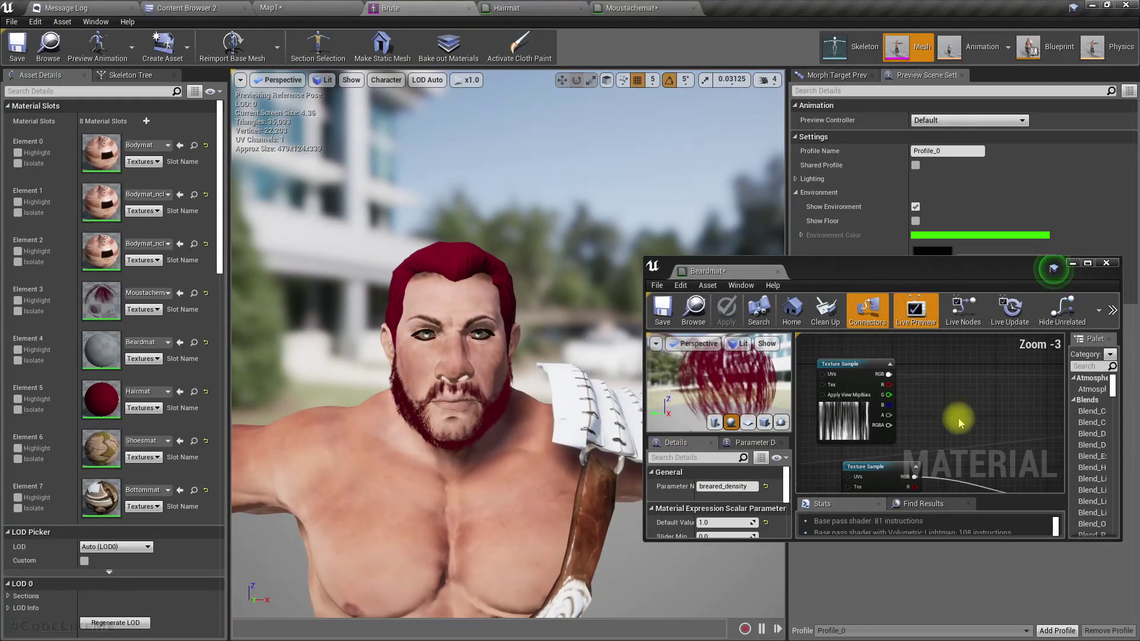
# Lower the breared_density default value in the Beardmat graph to about 0.17.
pyautogui.moveTo(956, 418); pyautogui.dragTo(840, 282, button='right')
pyautogui.scroll(2, 879, 418)
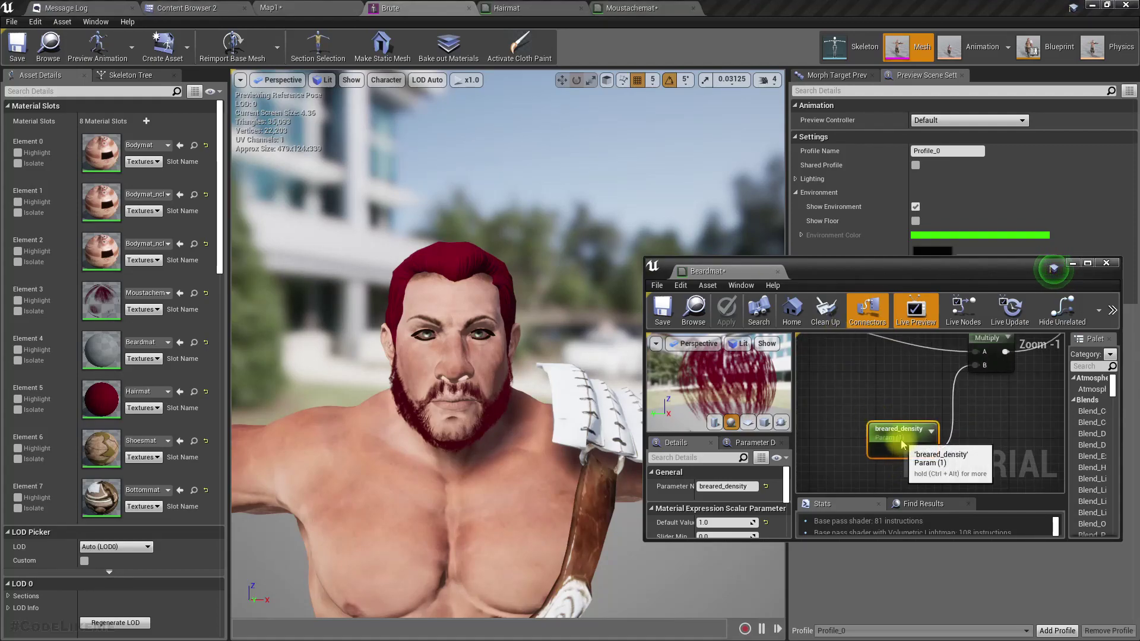
pyautogui.scroll(-2, 746, 501)
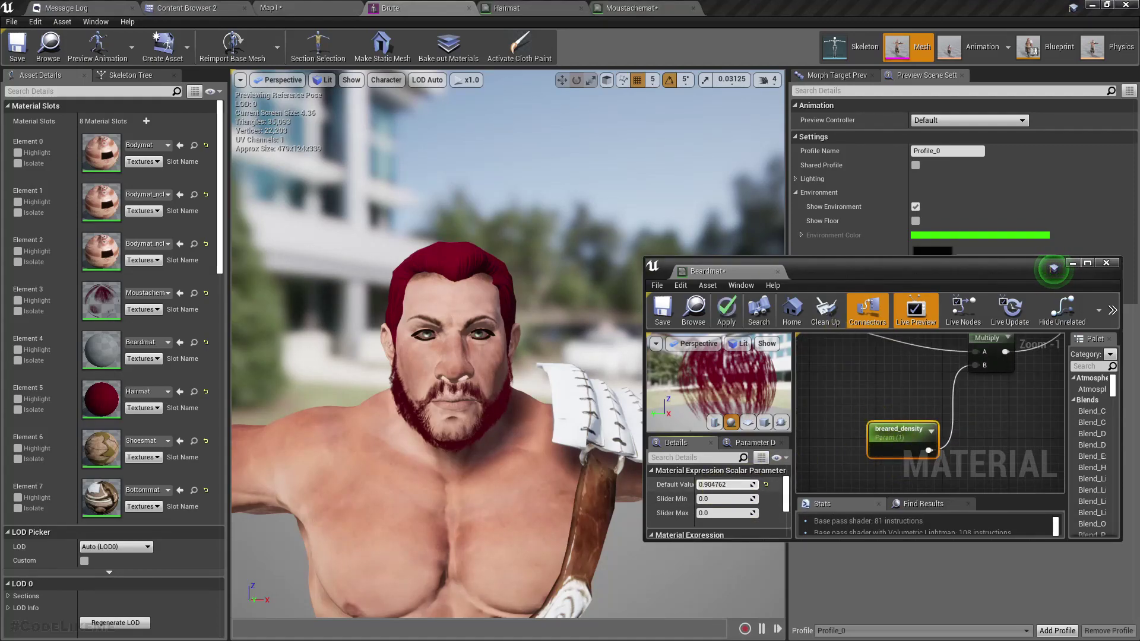
pyautogui.moveTo(727, 485); pyautogui.dragTo(712, 484)
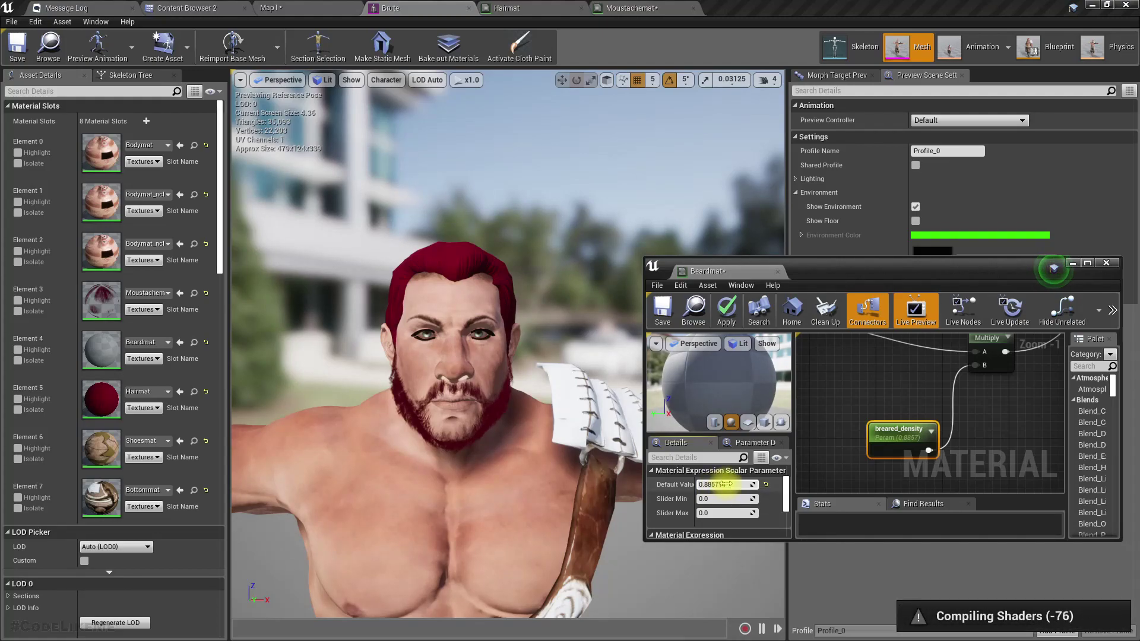
pyautogui.moveTo(727, 484); pyautogui.dragTo(718, 486)
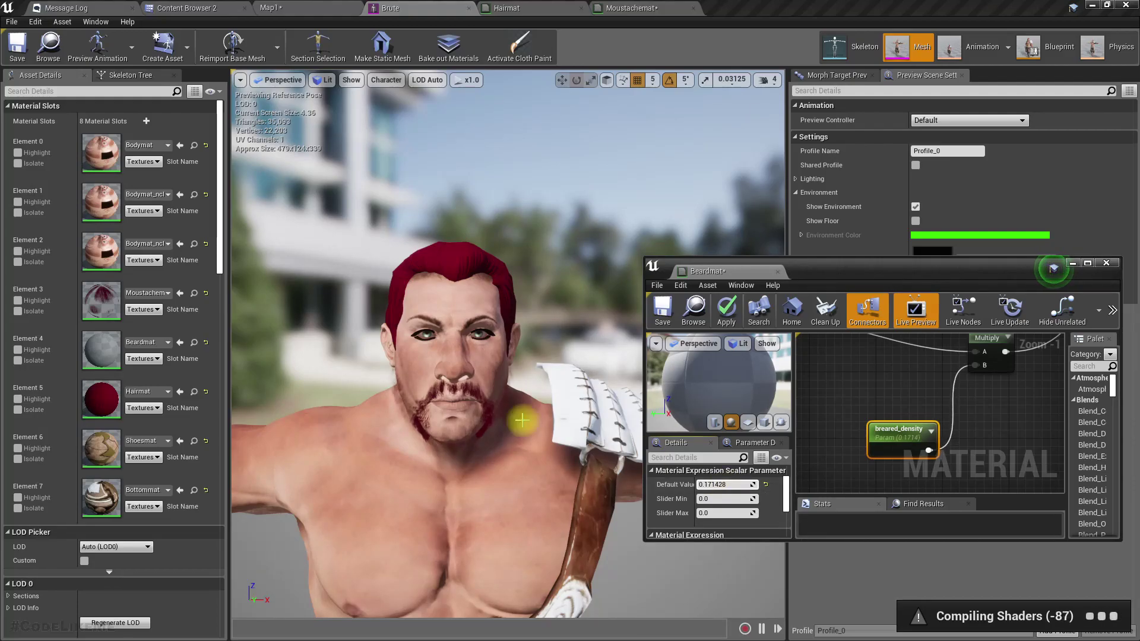
# Examine the beard on the Brute head from the side and from the front.
pyautogui.press('a')
pyautogui.moveTo(399, 401); pyautogui.dragTo(529, 400, button='right')
pyautogui.press('a')
pyautogui.moveTo(439, 417); pyautogui.dragTo(439, 417, button='right')
pyautogui.press('d')
pyautogui.press('w')
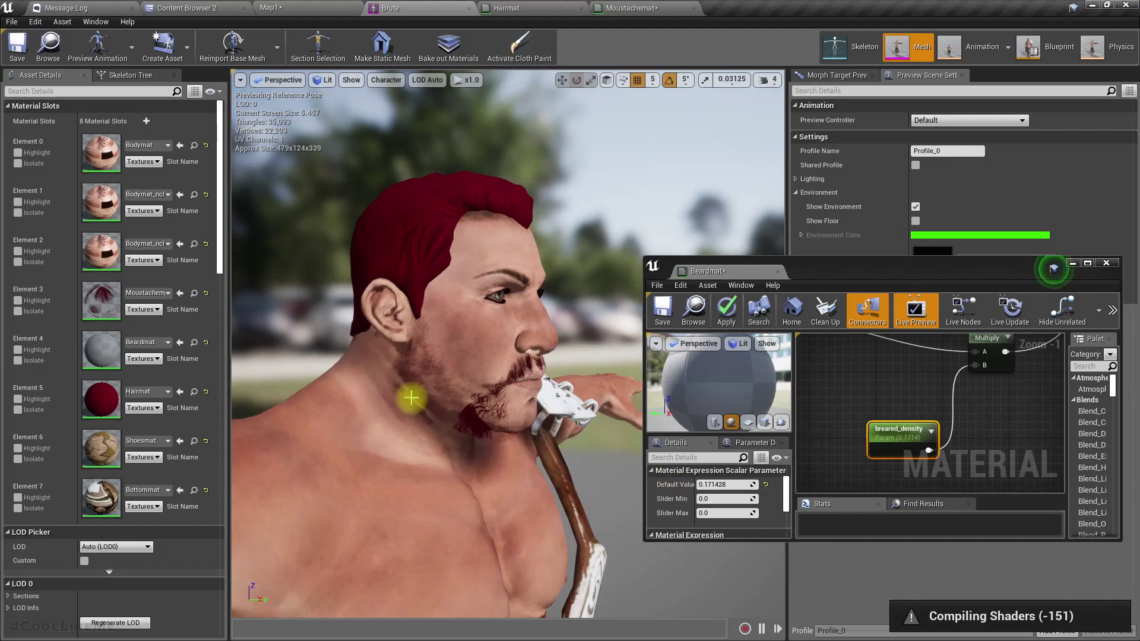
pyautogui.moveTo(410, 397); pyautogui.dragTo(467, 423)
pyautogui.moveTo(466, 423); pyautogui.dragTo(445, 416, button='right')
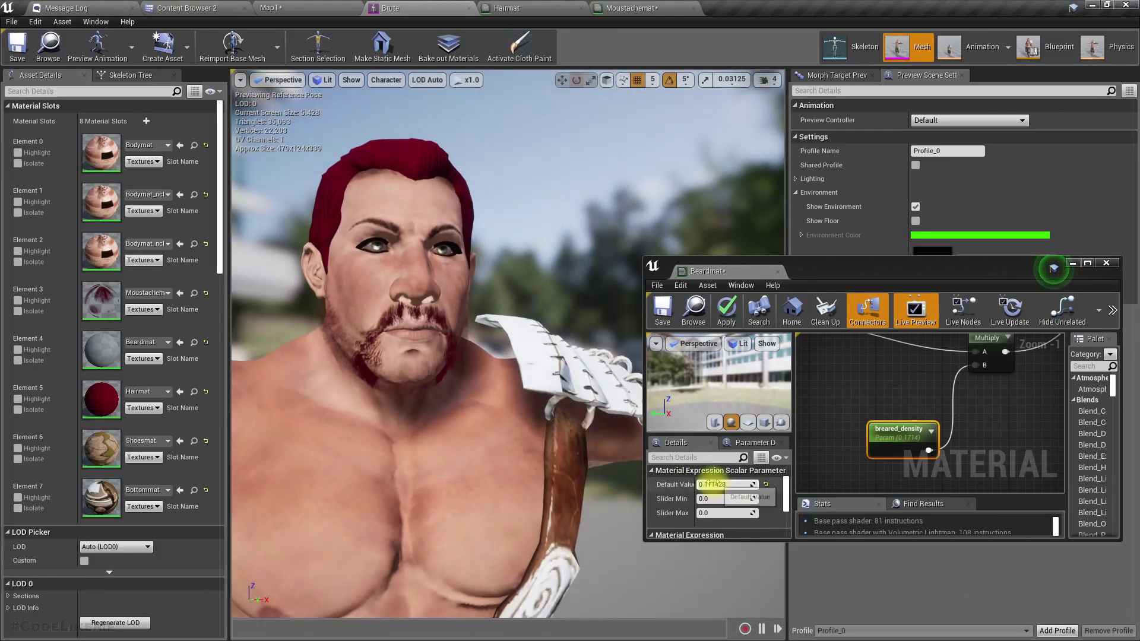
# Try breared_density default values of 0, 1, 5 and 40, and settle on 0.5.
pyautogui.moveTo(711, 485); pyautogui.dragTo(699, 484)
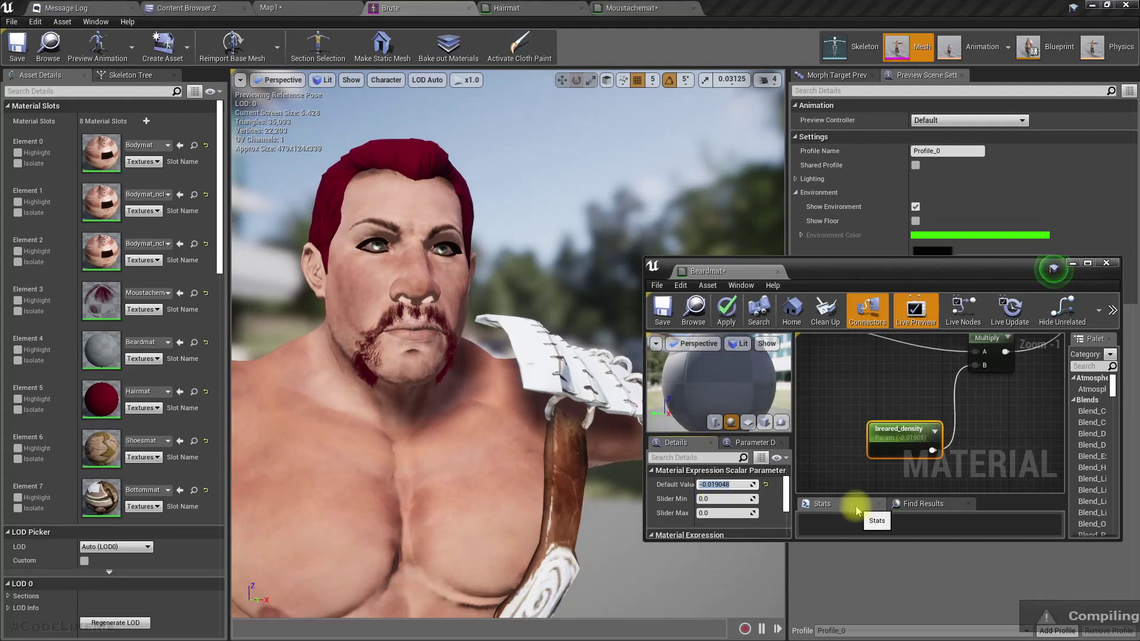
pyautogui.write('0')
pyautogui.press('Return')
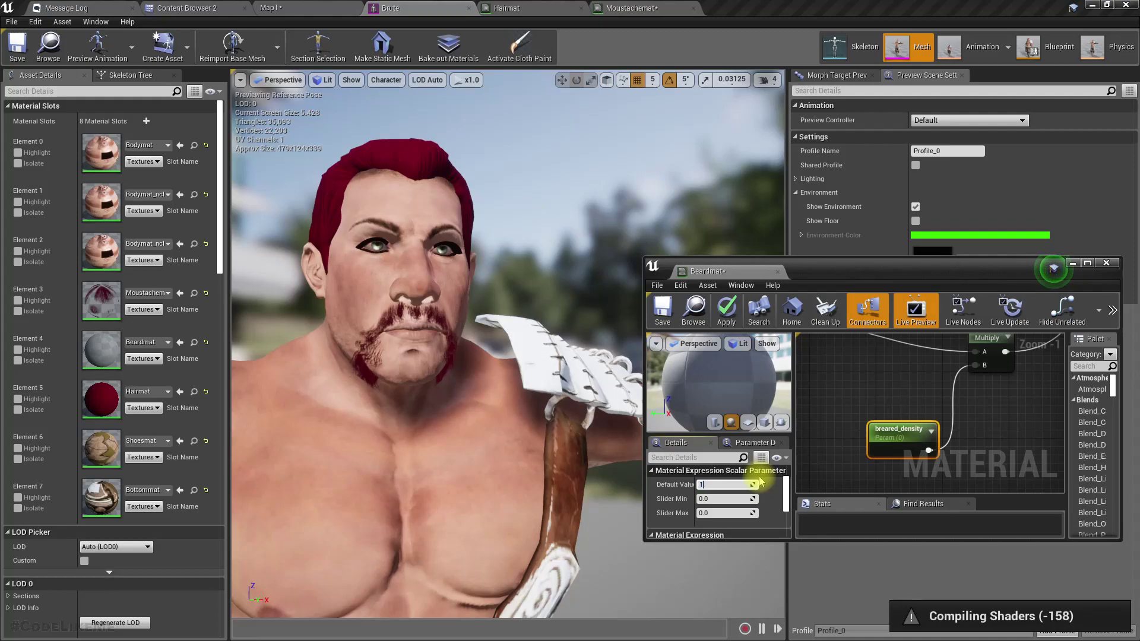
pyautogui.write('1')
pyautogui.press('Return')
pyautogui.write('5')
pyautogui.press('Return')
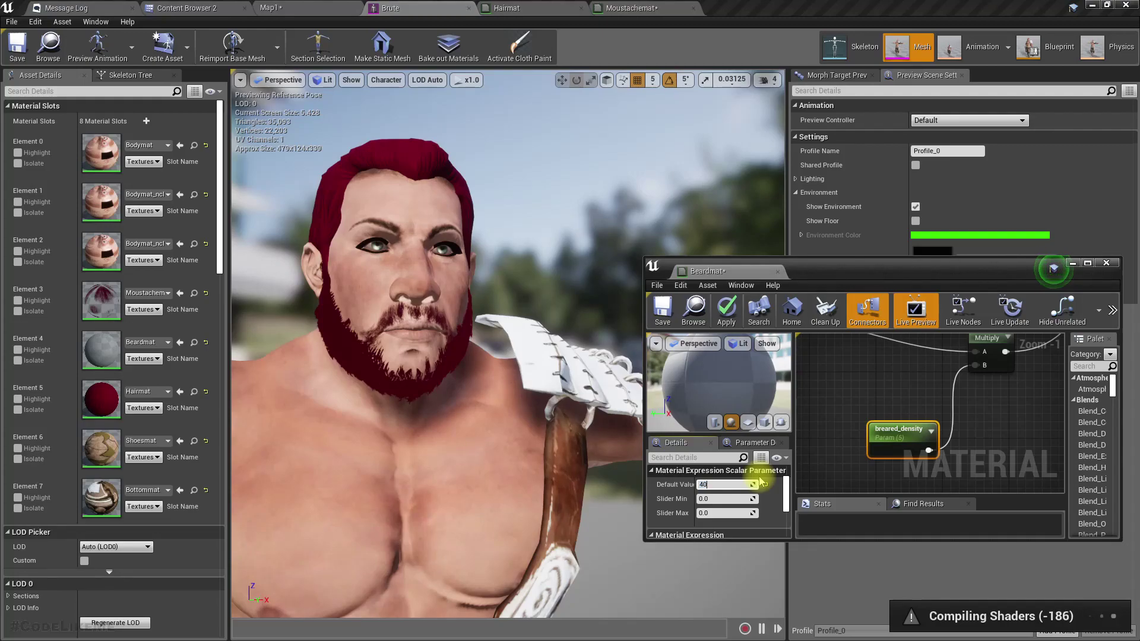
pyautogui.press('Return')
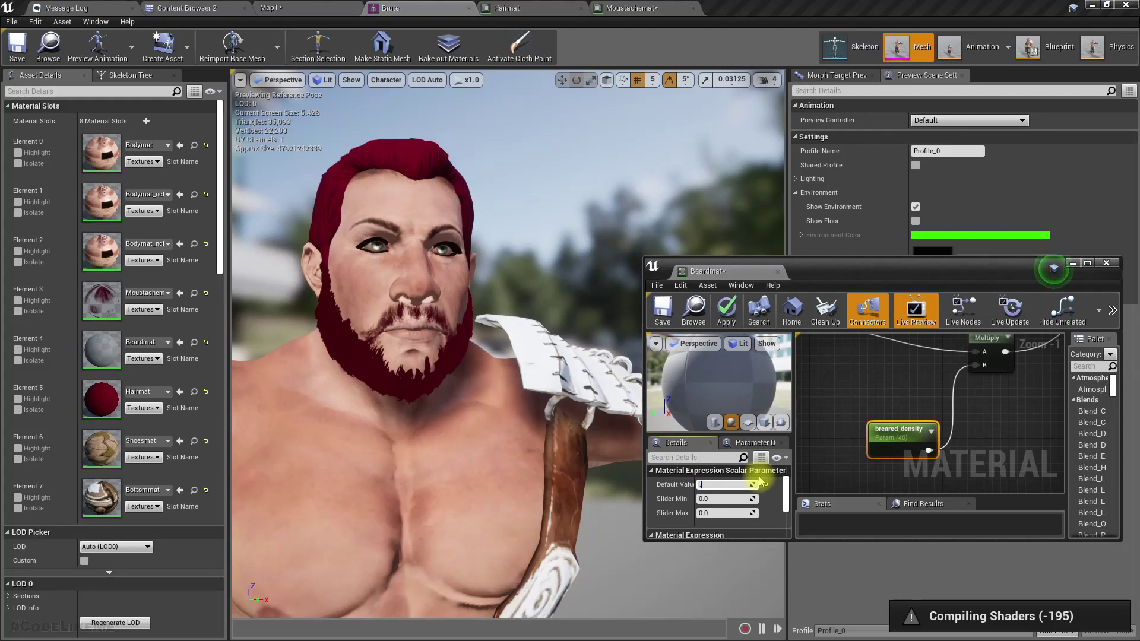
pyautogui.press('Return')
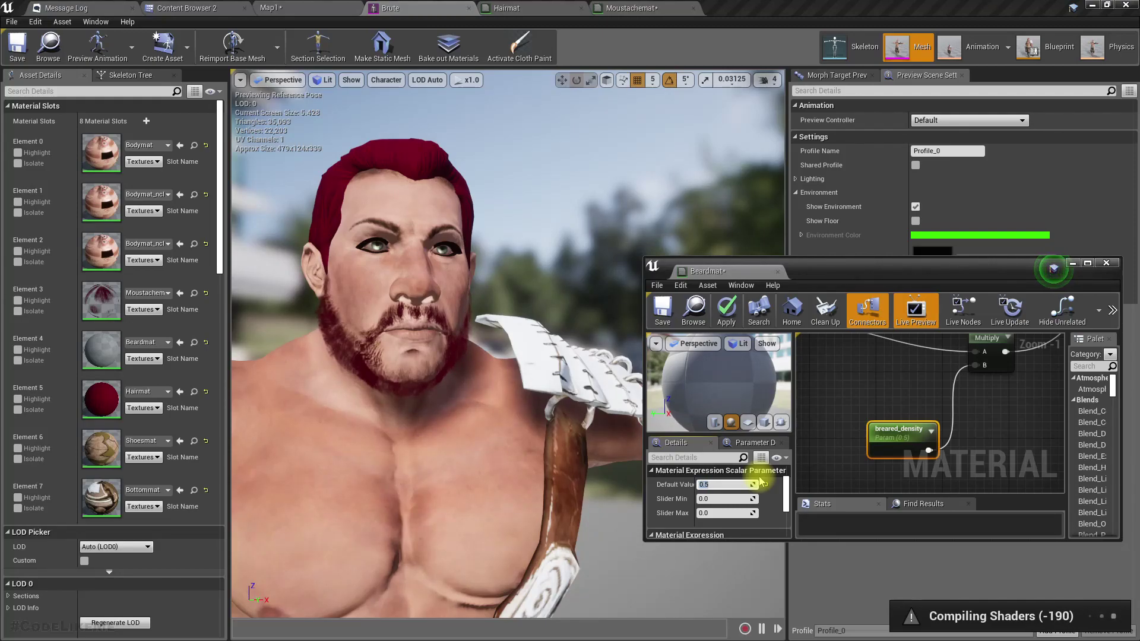
# Try breared_density default values of 1, 10 and 0, and settle on 1.
pyautogui.write('1')
pyautogui.press('Return')
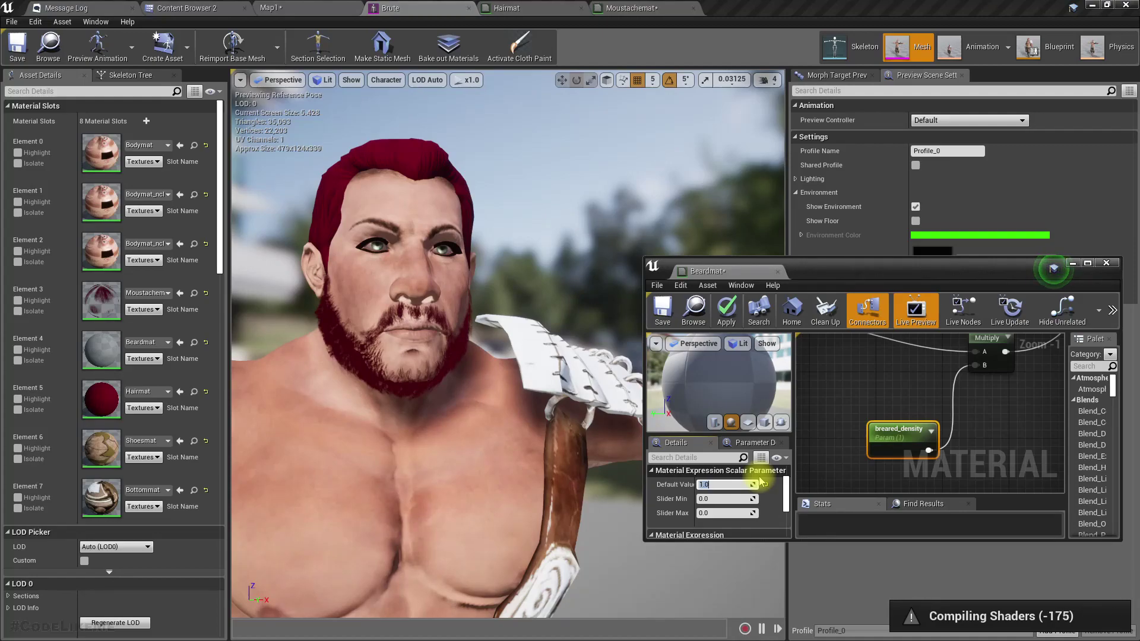
pyautogui.press('Return')
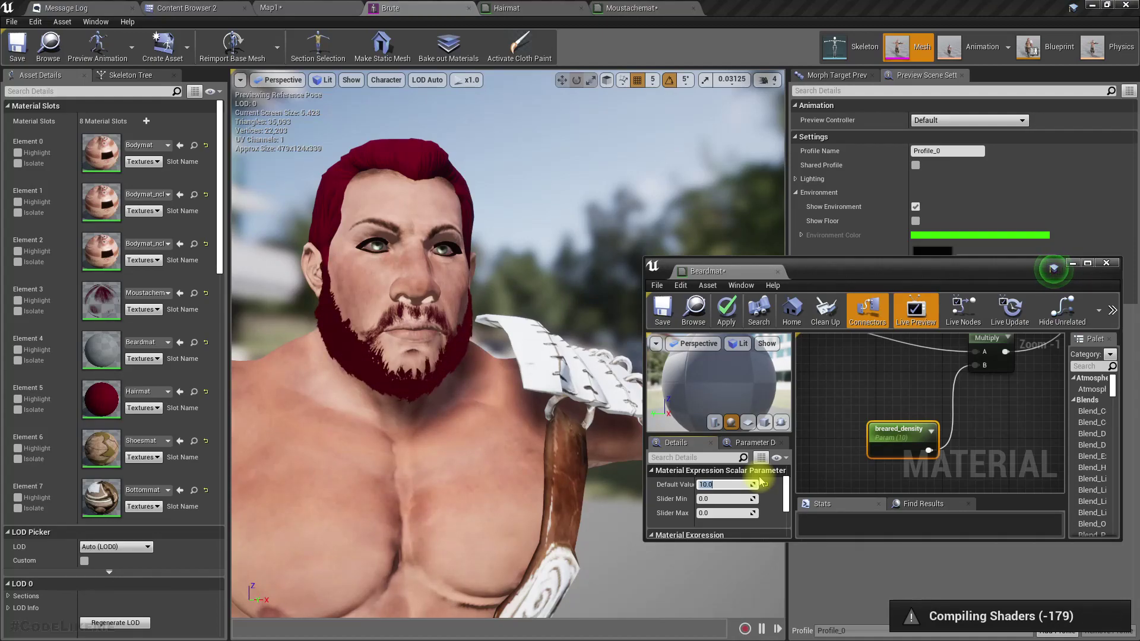
pyautogui.write('0')
pyautogui.press('Return')
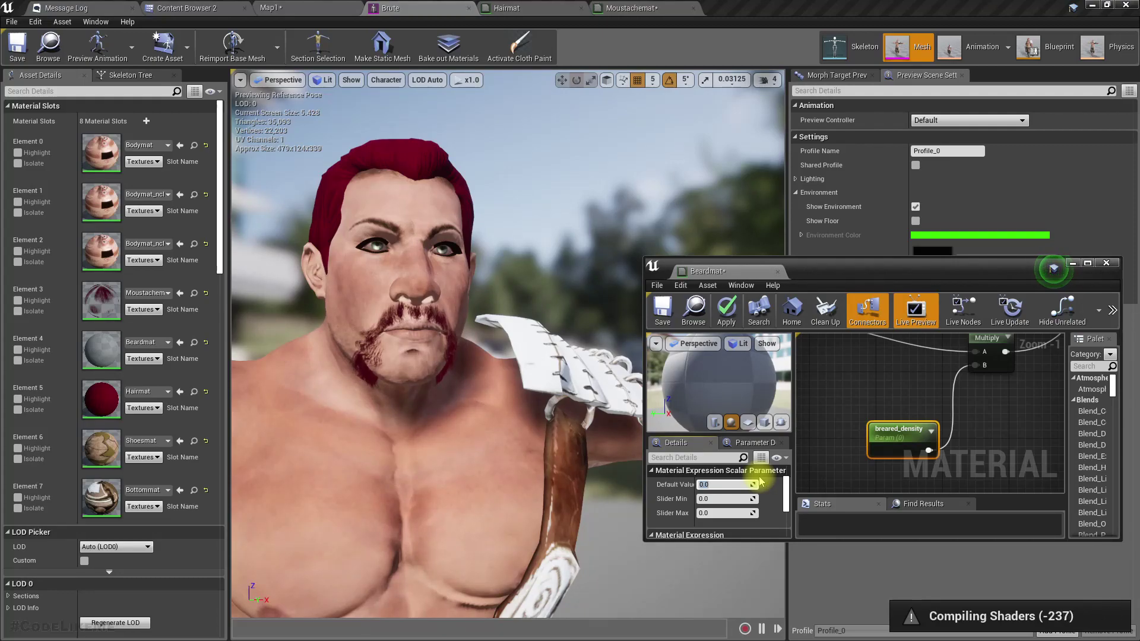
pyautogui.write('1')
pyautogui.press('Return')
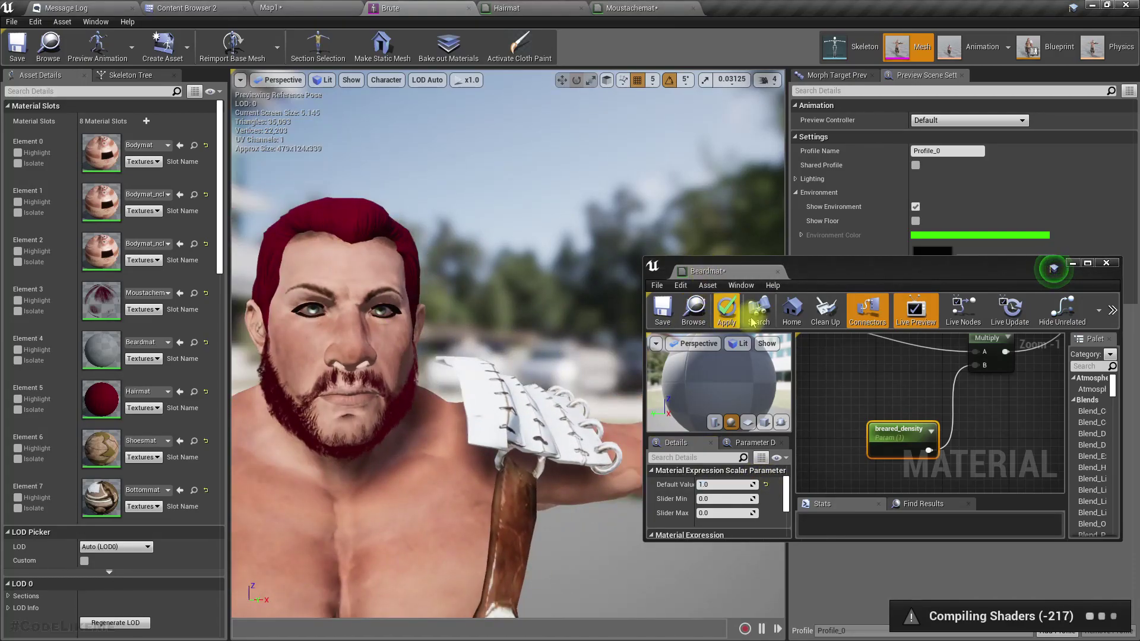
# Dock the Beardmat editor back into the main window and save all assets.
pyautogui.moveTo(720, 271); pyautogui.dragTo(857, 13)
pyautogui.hotkey('ctrl', 'shift', 's')
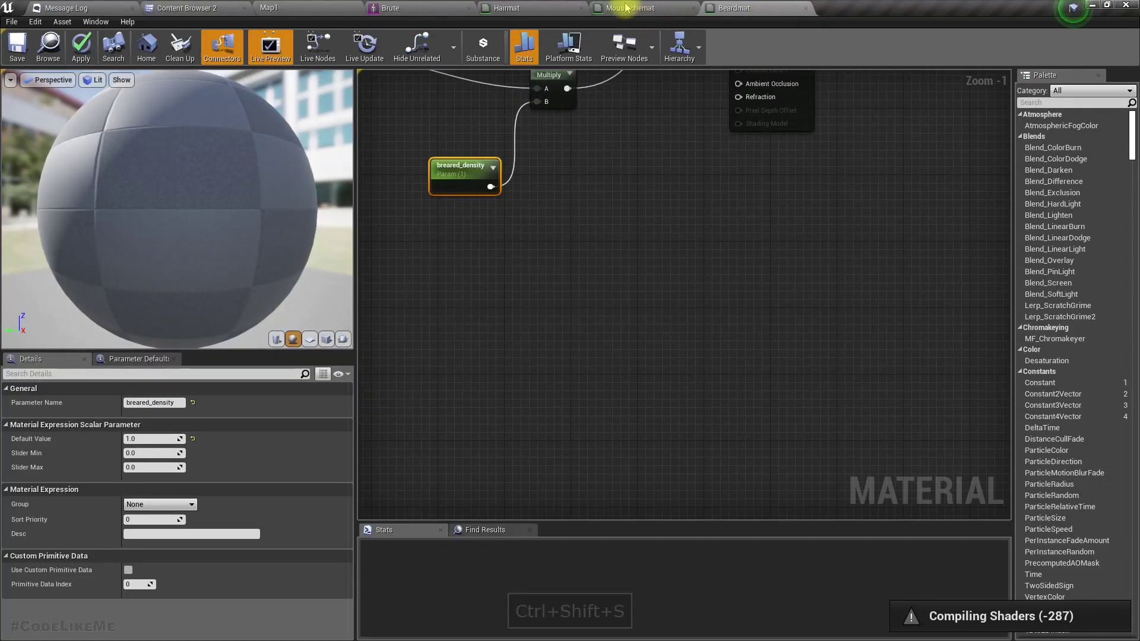
# Check the Moustachemat opacity setup and copy the Multiply and breared_density nodes from the Beardmat graph.
pyautogui.click(626, 8)
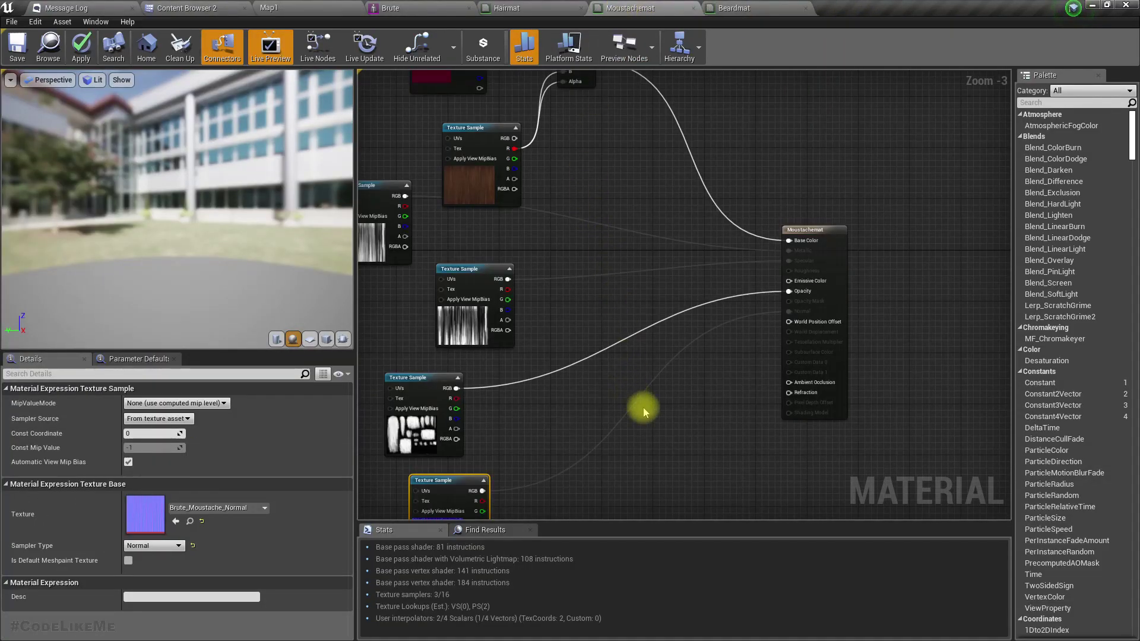
pyautogui.moveTo(577, 402); pyautogui.dragTo(653, 262, button='right')
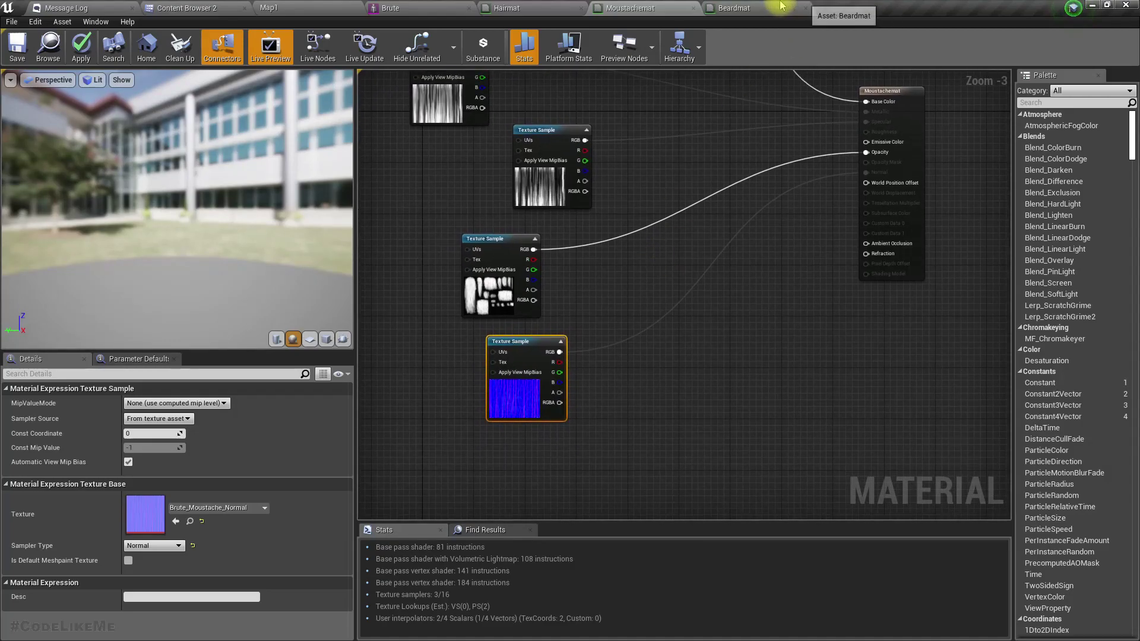
pyautogui.click(771, 7)
pyautogui.moveTo(752, 112); pyautogui.dragTo(722, 324, button='right')
pyautogui.moveTo(471, 156); pyautogui.dragTo(586, 333)
pyautogui.hotkey('ctrl', 'c')
# Move the normal and specular texture samples aside in Moustachemat and paste the copied Multiply and breared_density nodes there.
pyautogui.click(630, 8)
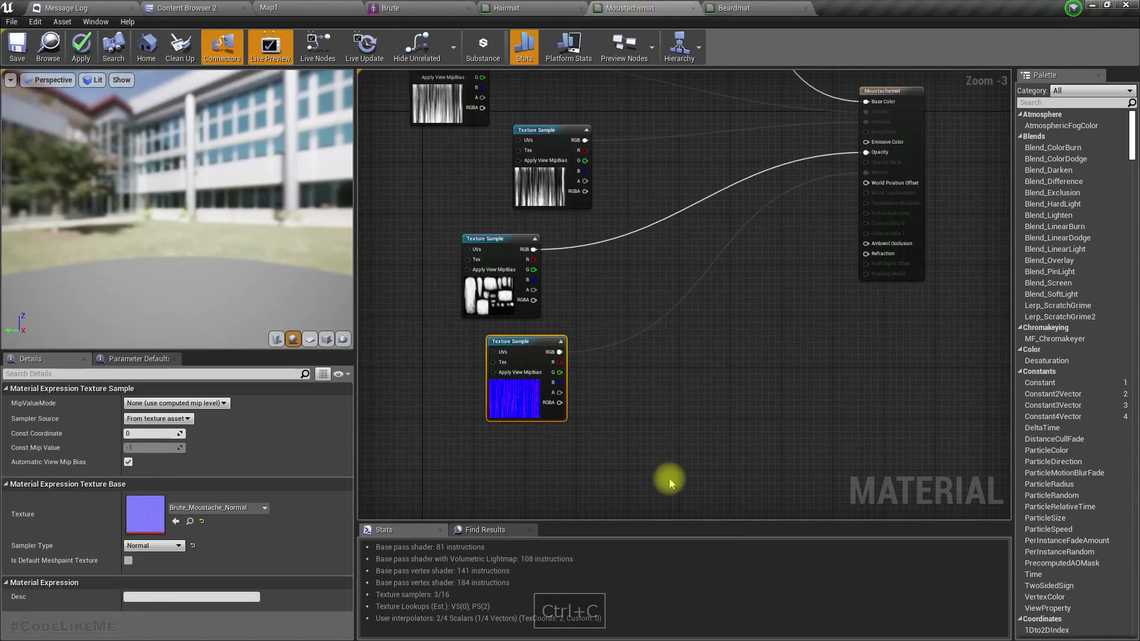
pyautogui.scroll(-1, 466, 354)
pyautogui.moveTo(560, 325); pyautogui.dragTo(539, 325)
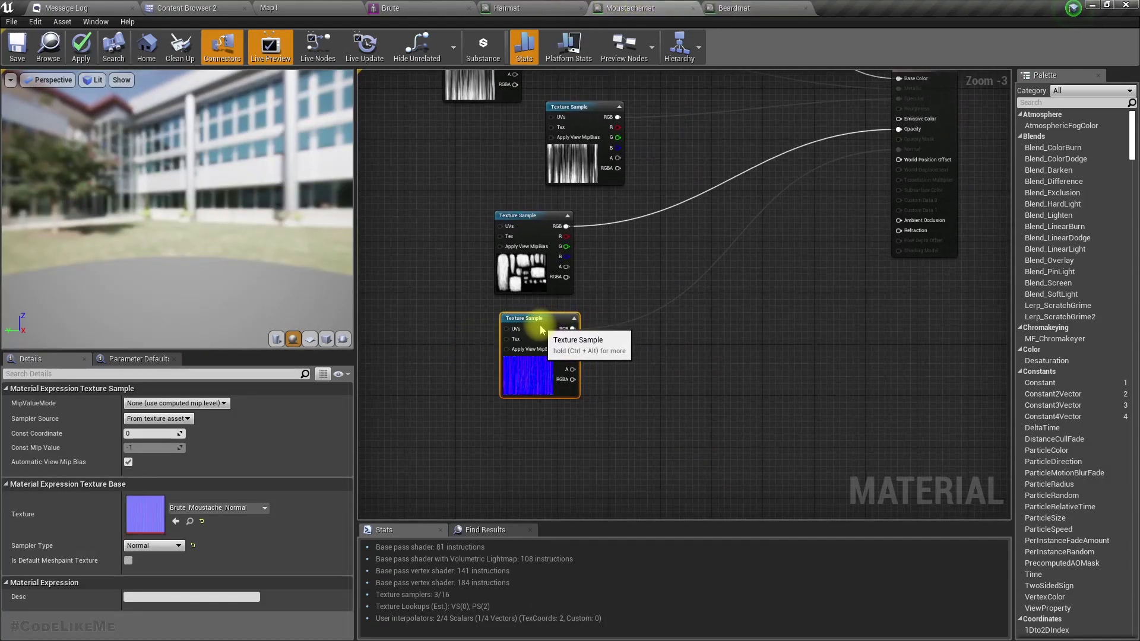
pyautogui.moveTo(617, 283); pyautogui.dragTo(653, 424, button='right')
pyautogui.moveTo(636, 273); pyautogui.dragTo(534, 275)
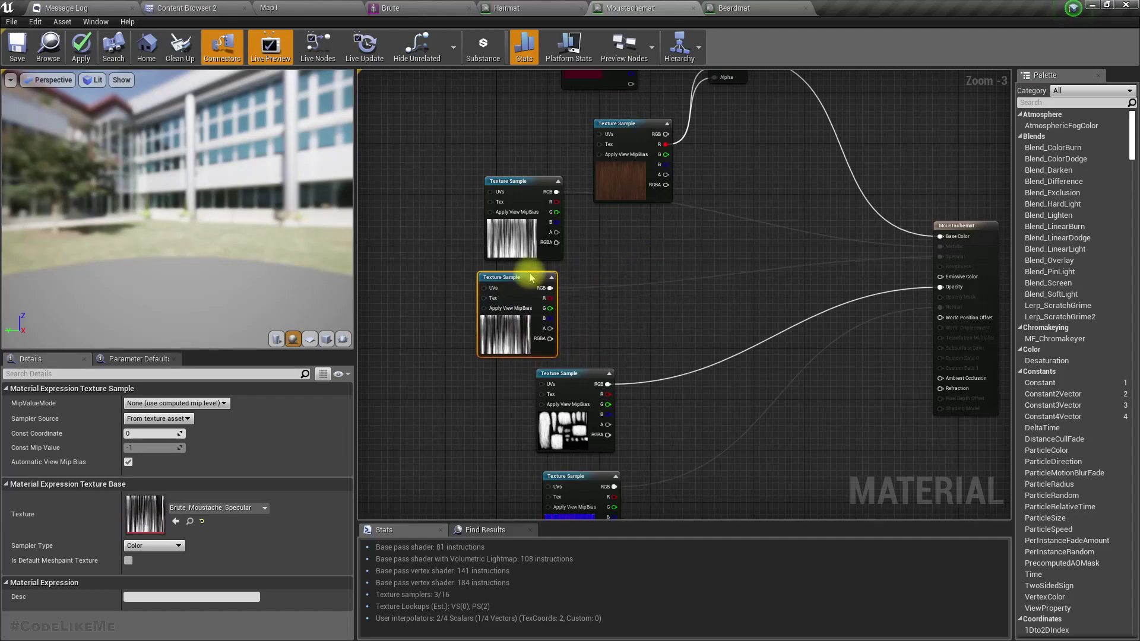
pyautogui.moveTo(534, 275); pyautogui.dragTo(627, 289, button='right')
pyautogui.hotkey('ctrl', 'v')
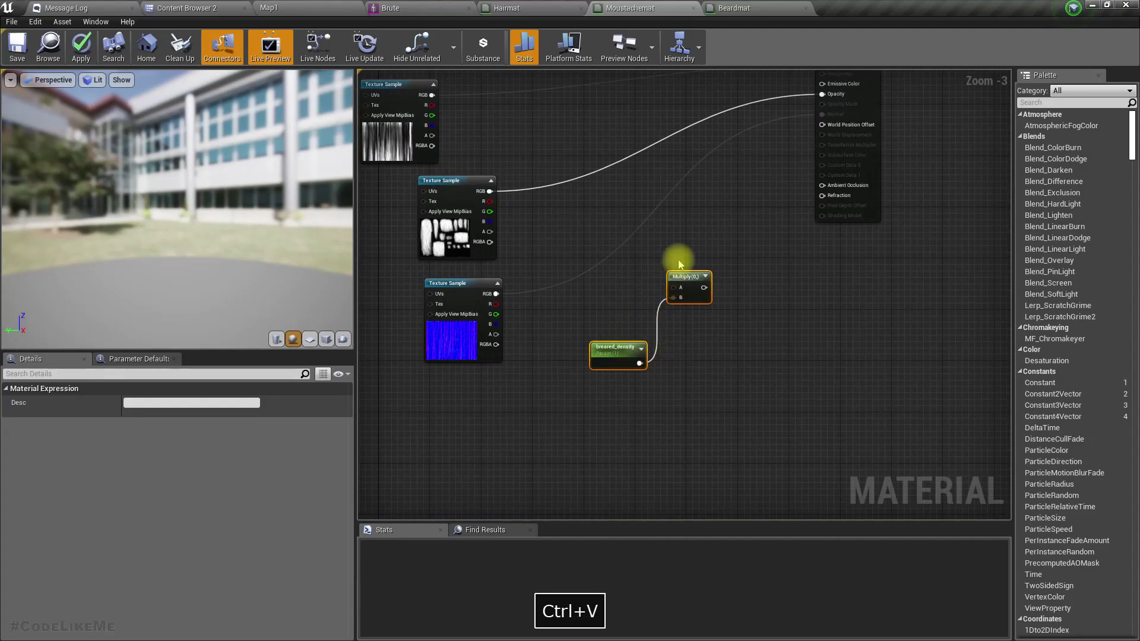
# Route the moustache opacity texture's RGB output through Multiply into Opacity, and position the density nodes between them.
pyautogui.moveTo(678, 260); pyautogui.dragTo(651, 334, button='right')
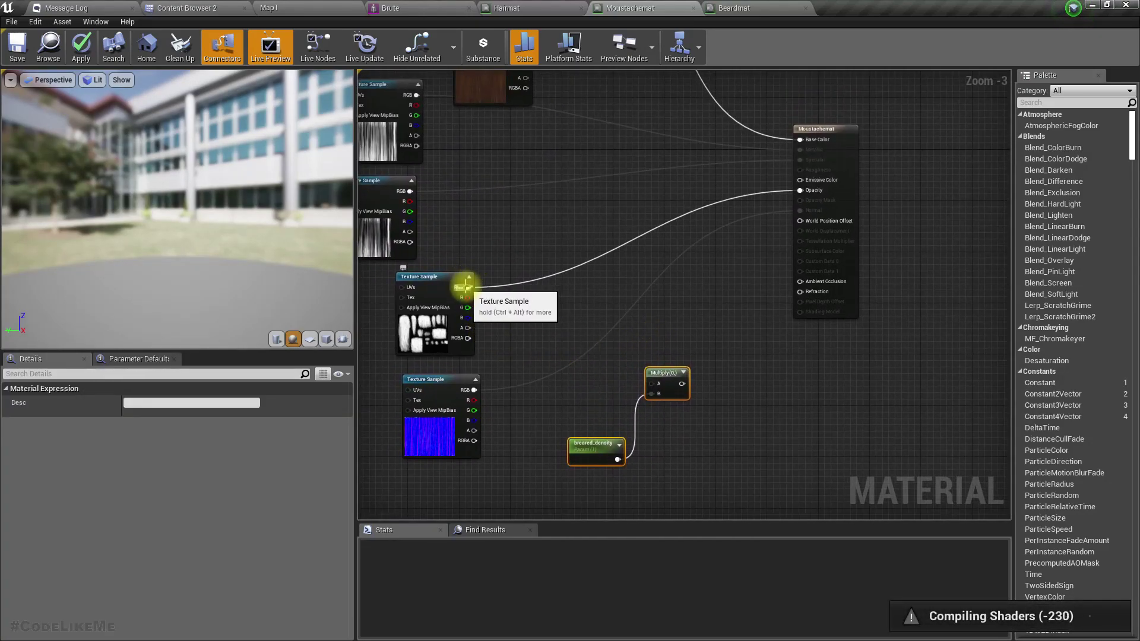
pyautogui.moveTo(468, 287); pyautogui.dragTo(800, 190)
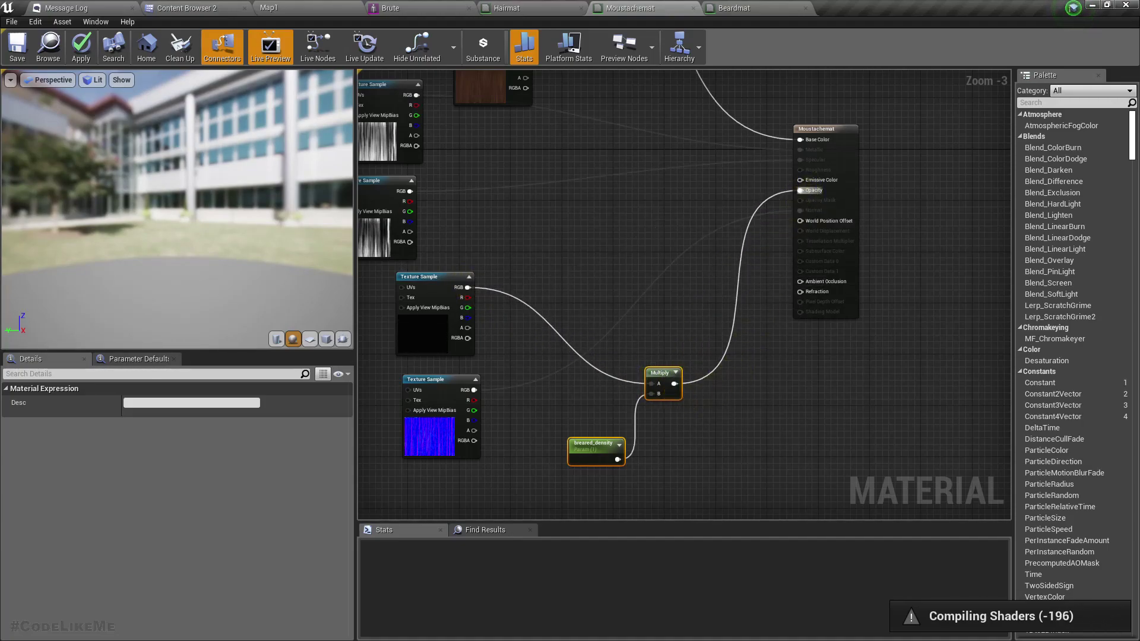
pyautogui.moveTo(581, 403); pyautogui.dragTo(591, 383, button='right')
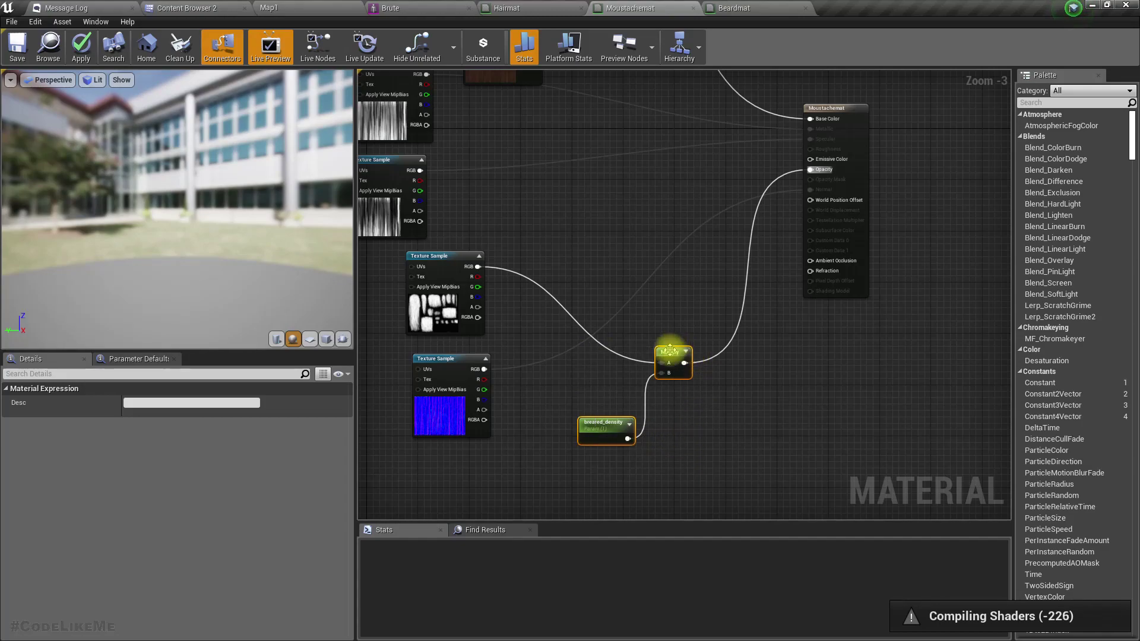
pyautogui.moveTo(674, 351); pyautogui.dragTo(683, 186)
pyautogui.moveTo(678, 277); pyautogui.dragTo(667, 389, button='right')
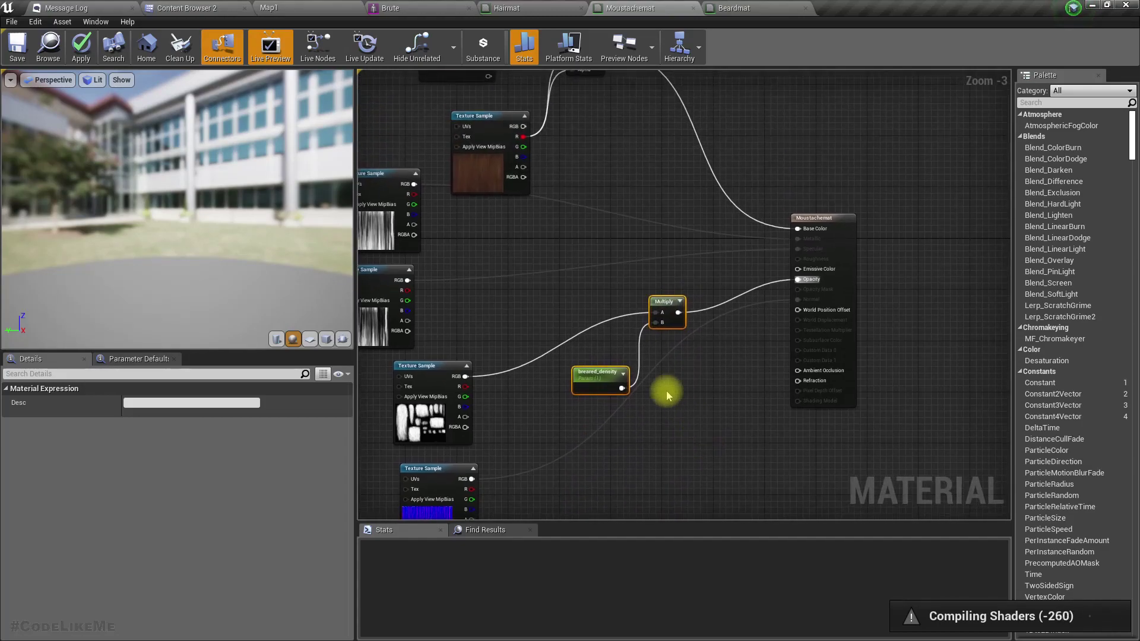
pyautogui.click(720, 333)
pyautogui.moveTo(667, 305); pyautogui.dragTo(661, 331)
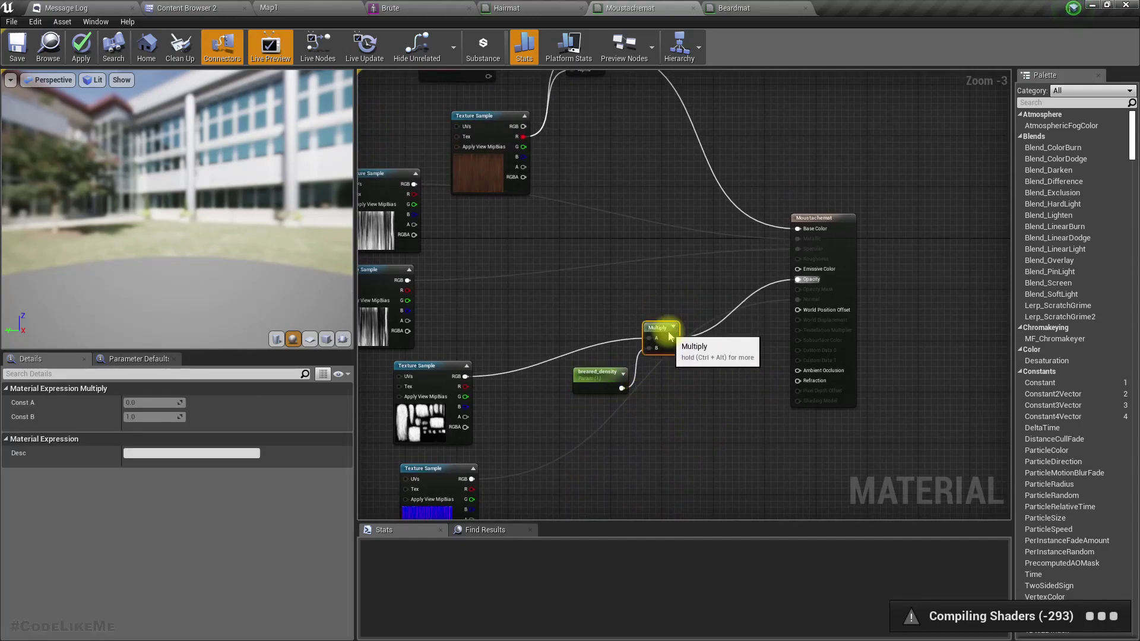
# Enclose the Multiply and breared_density nodes in Moustachemat in a comment box titled Hair Density.
pyautogui.moveTo(543, 291); pyautogui.dragTo(715, 421)
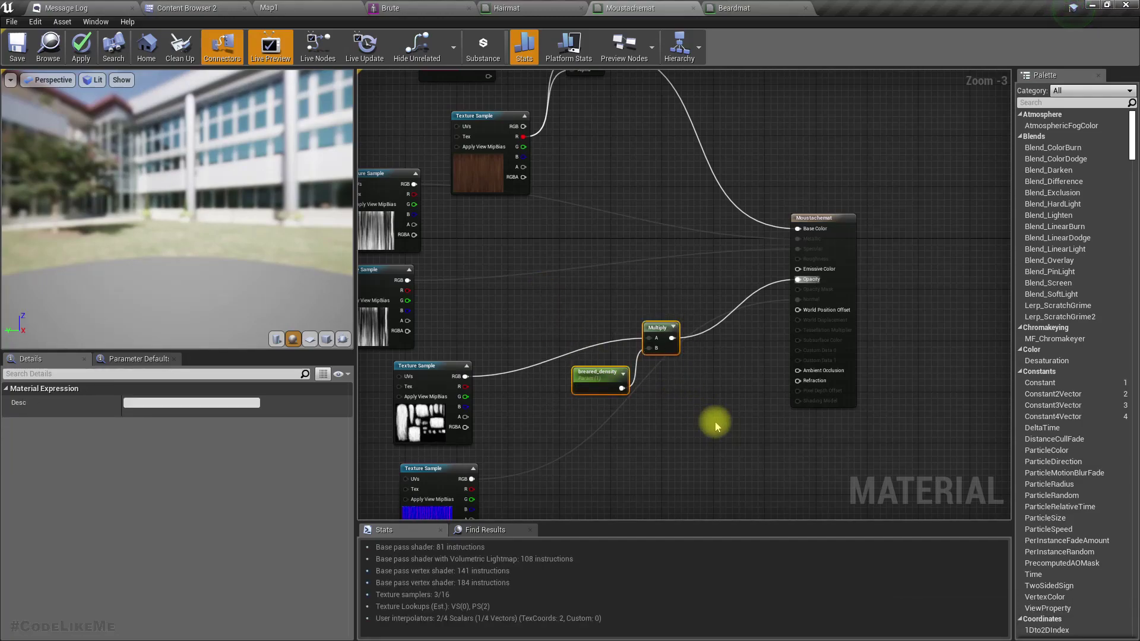
pyautogui.press('c')
pyautogui.write('Hai')
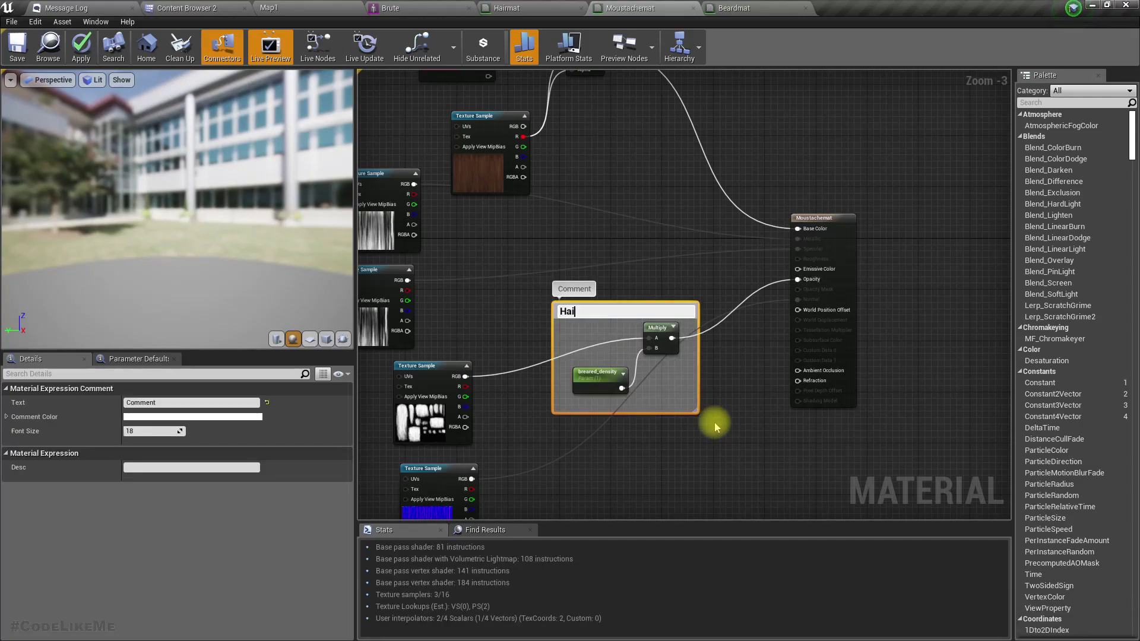
pyautogui.write('r Density')
pyautogui.press('Return')
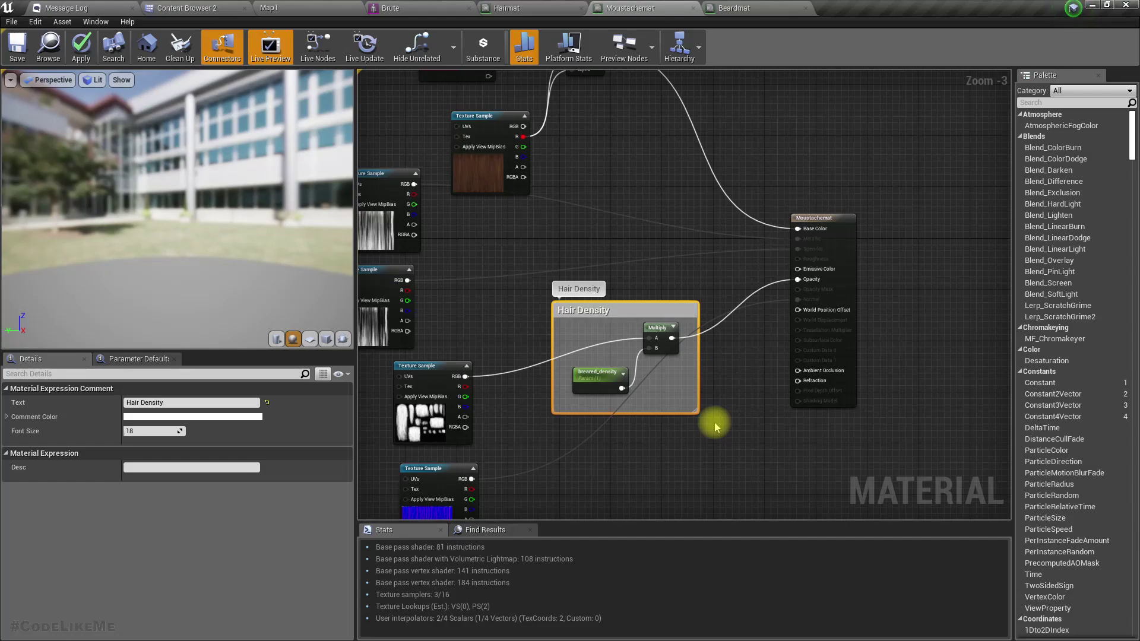
# Enclose the Multiply and breared_density nodes in Beardmat in a comment box titled Hair Density.
pyautogui.click(736, 7)
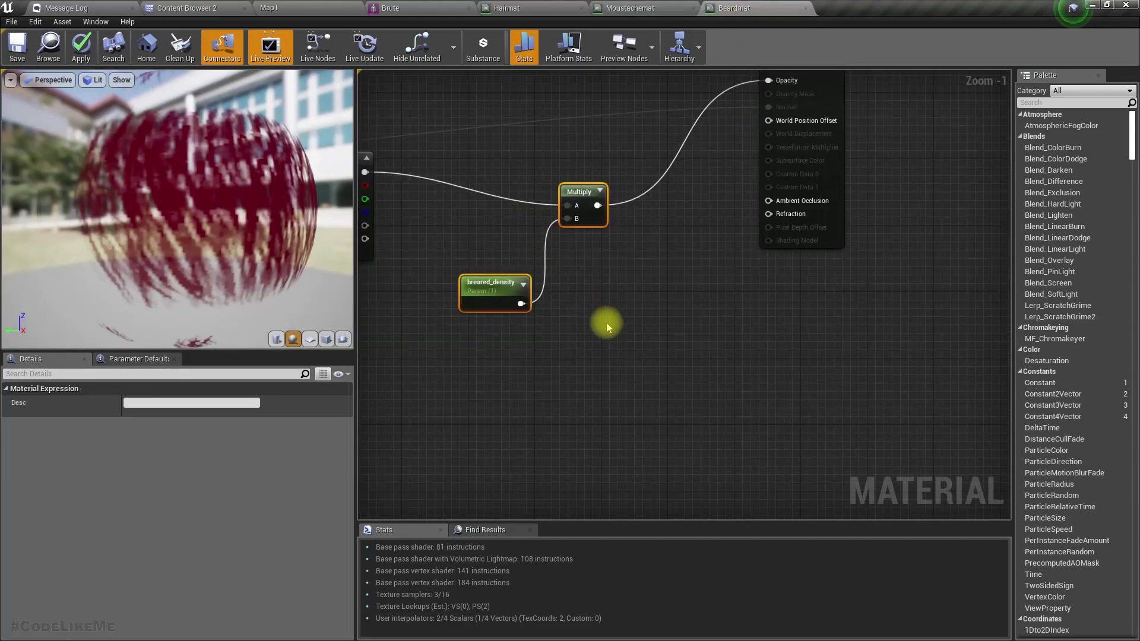
pyautogui.write('cHair Denso')
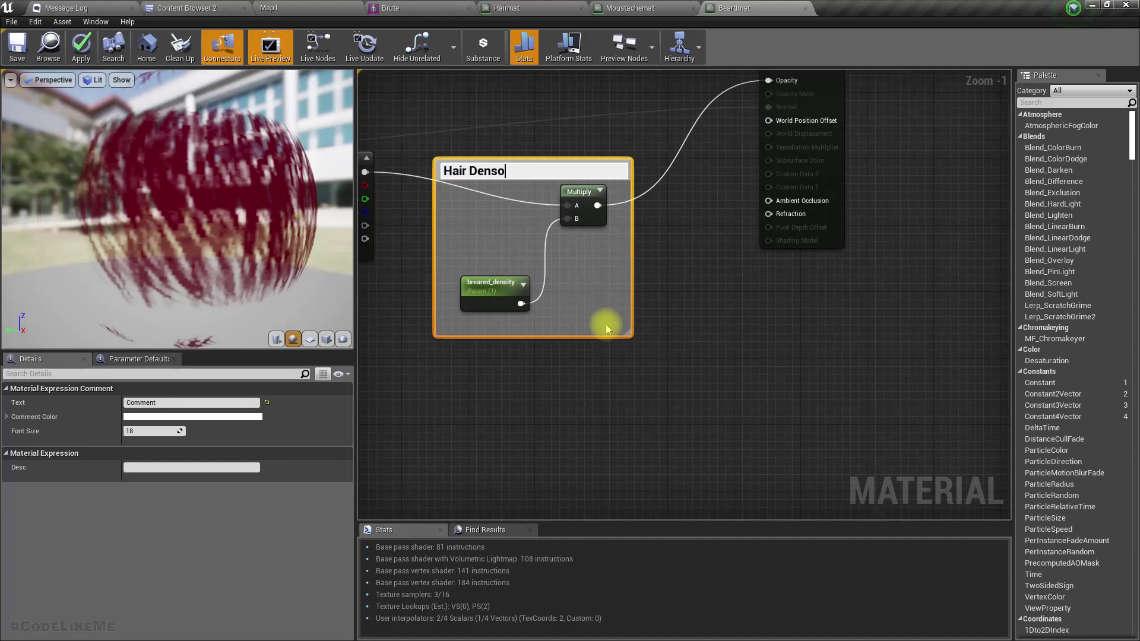
pyautogui.press('BackSpace')
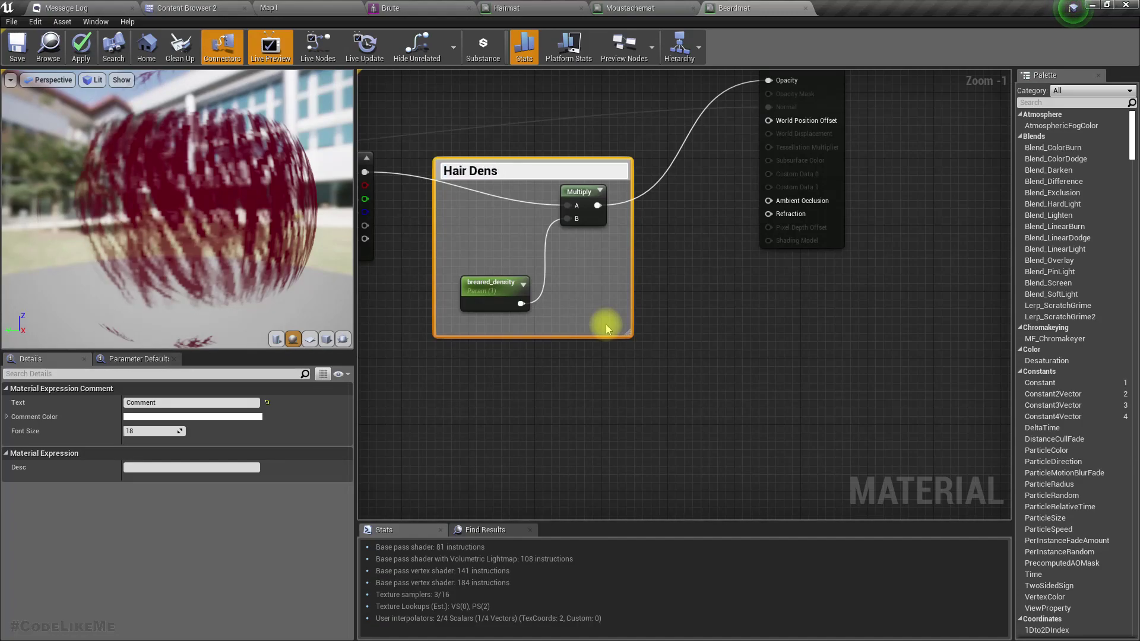
pyautogui.write('ity')
pyautogui.press('Return')
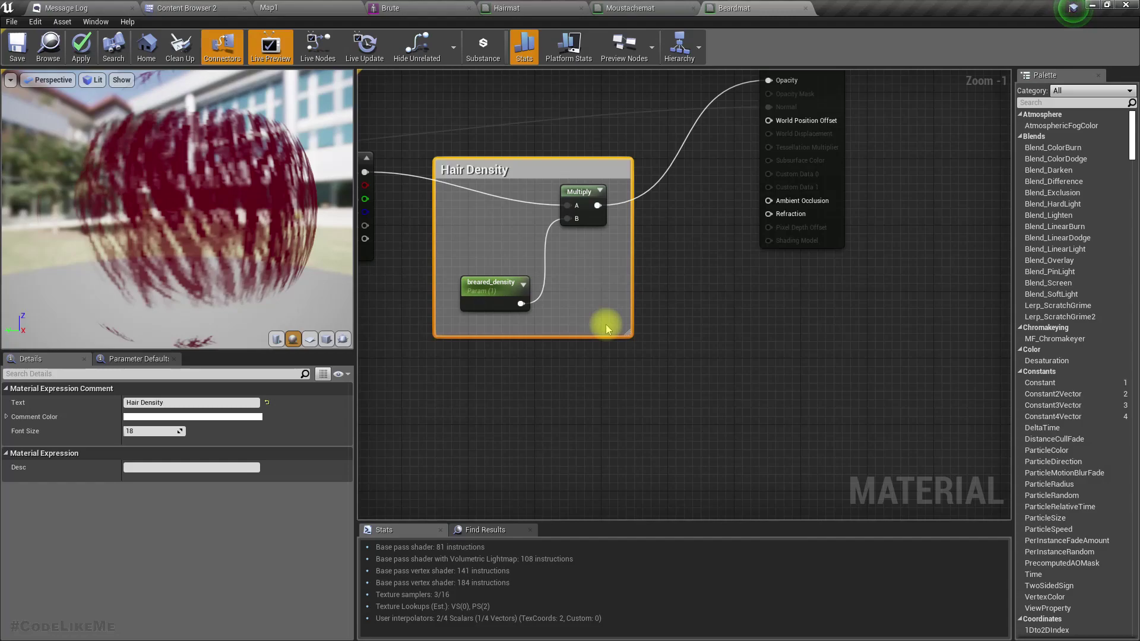
# Try renaming Beardmat's breared_density parameter to hair_density and Facialhair_density.
pyautogui.click(496, 294)
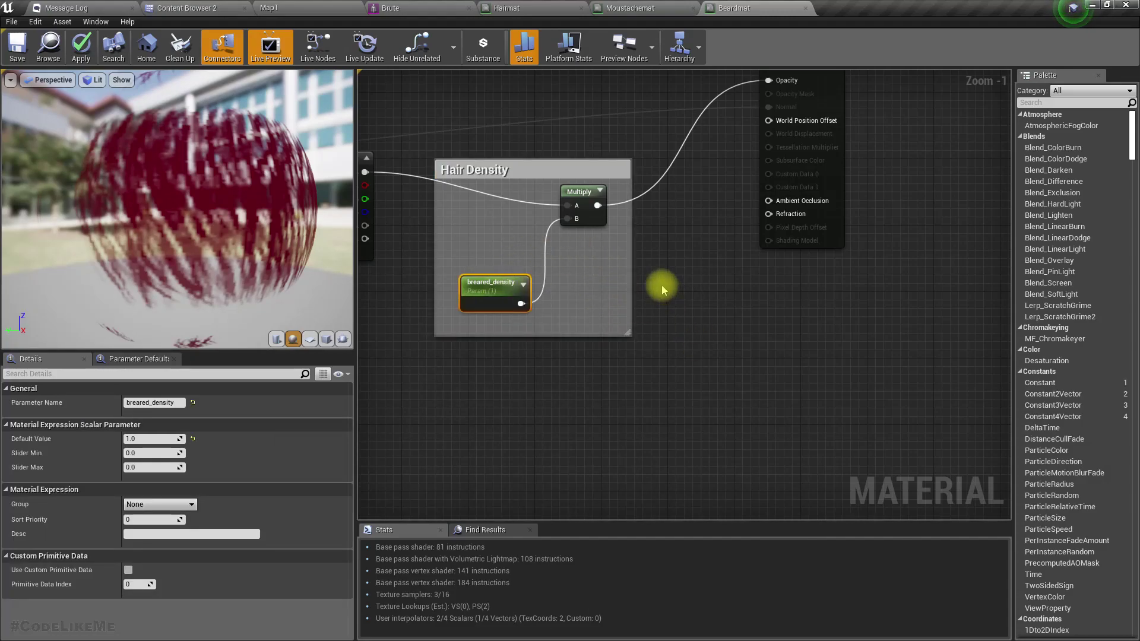
pyautogui.press('F2')
pyautogui.click(146, 403)
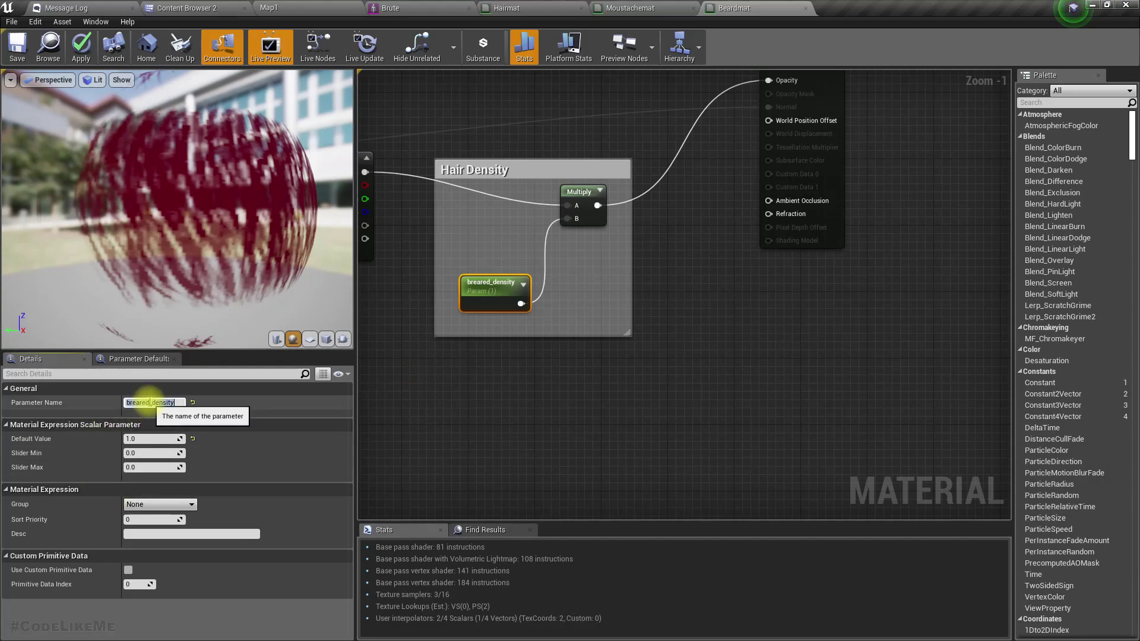
pyautogui.press('Left')
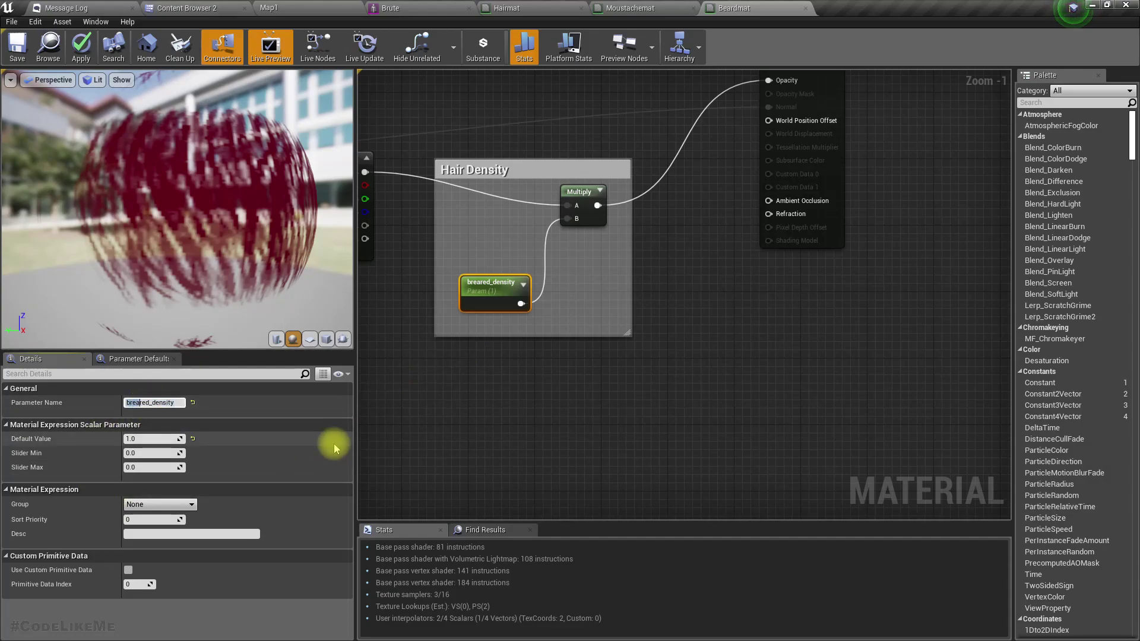
pyautogui.write('hair')
pyautogui.hotkey('ctrl', 'a')
pyautogui.press('Left')
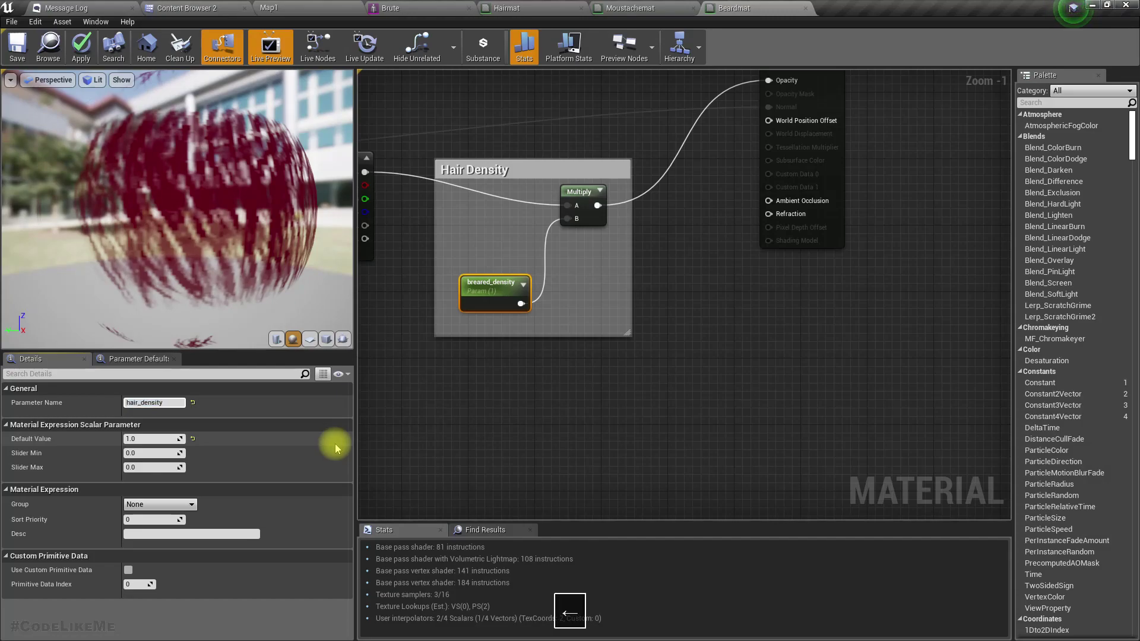
pyautogui.write('Facial')
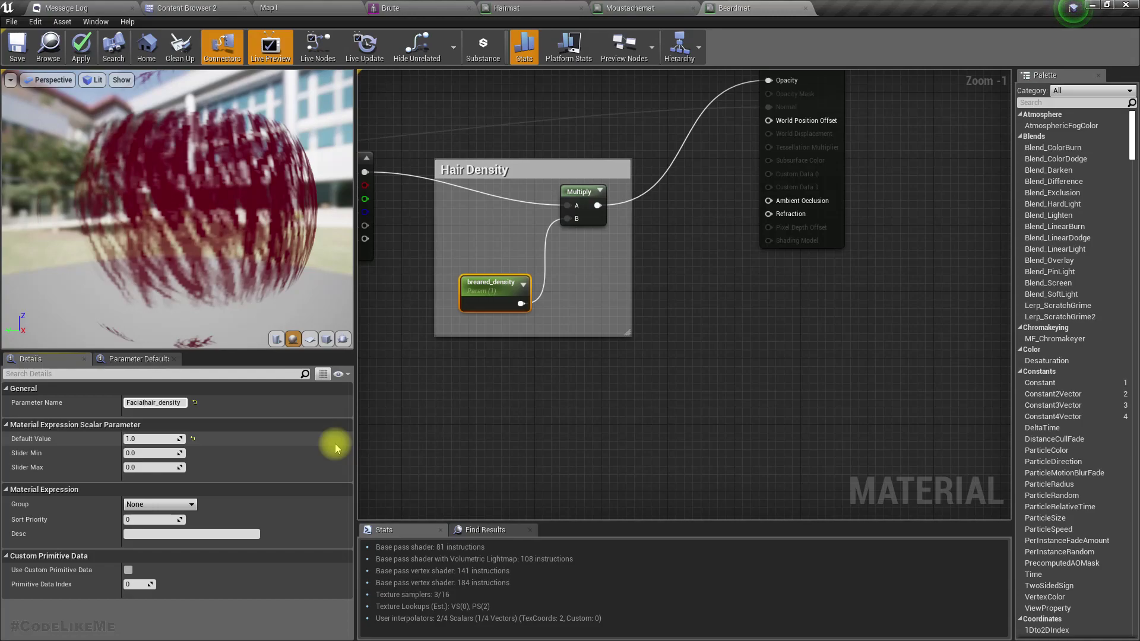
# Undo the edits to the Beardmat density parameter's name.
pyautogui.hotkey('ctrl', 'z')
pyautogui.hotkey('ctrl', 'z')
pyautogui.hotkey('ctrl', 'z')
pyautogui.hotkey('ctrl', 'z')
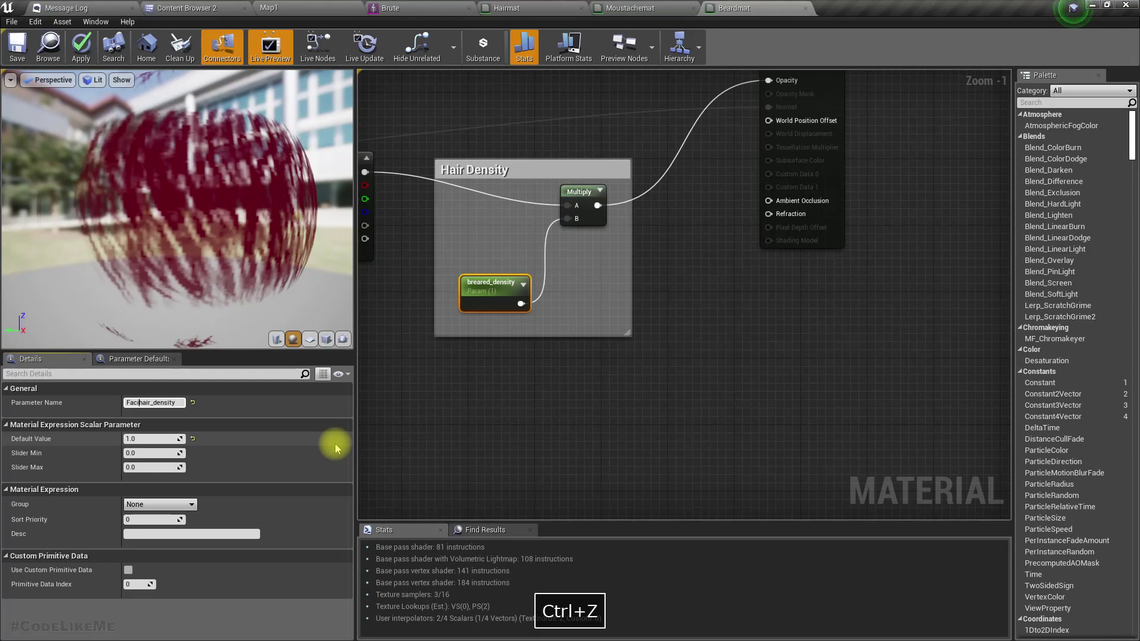
pyautogui.hotkey('ctrl', 'z')
pyautogui.hotkey('ctrl', 'z')
pyautogui.hotkey('ctrl', 'z')
pyautogui.hotkey('ctrl', 'z')
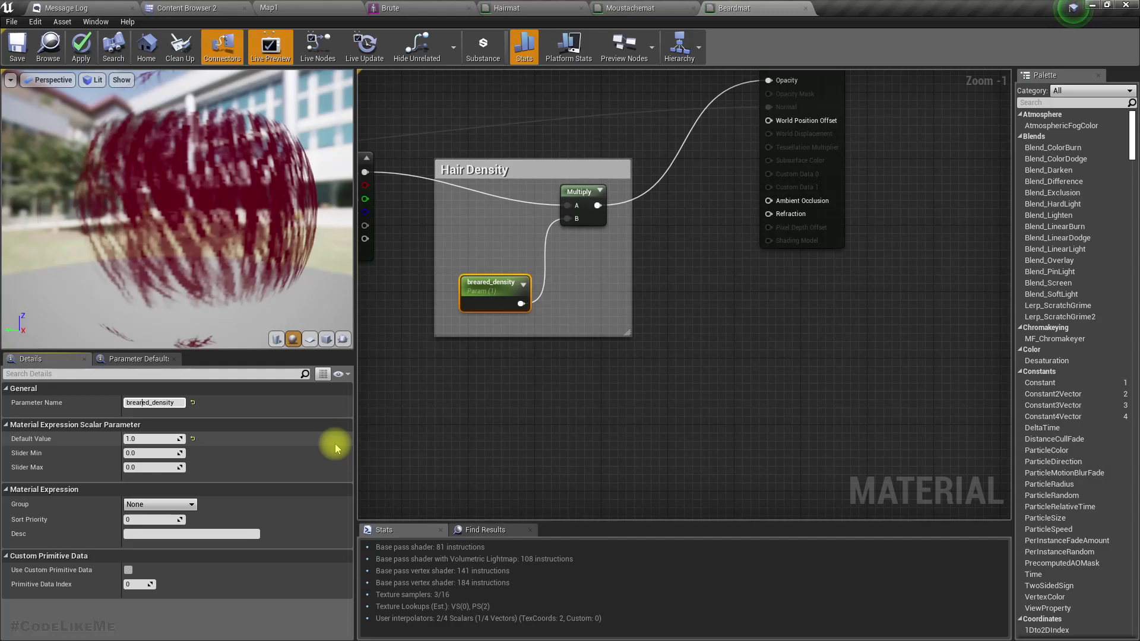
# Correct the Beardmat density parameter's name to breard_density and save the material.
pyautogui.press('Delete')
pyautogui.click(433, 377)
pyautogui.click(64, 51)
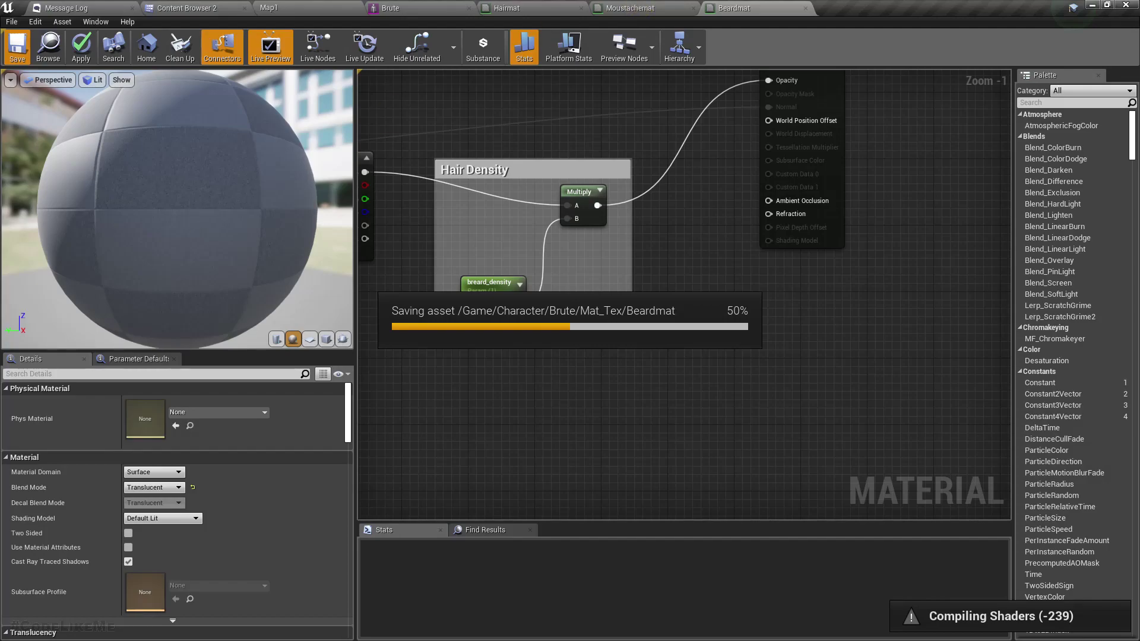
# Rename the breared_density parameter in Moustachemat to moustache_density.
pyautogui.click(631, 8)
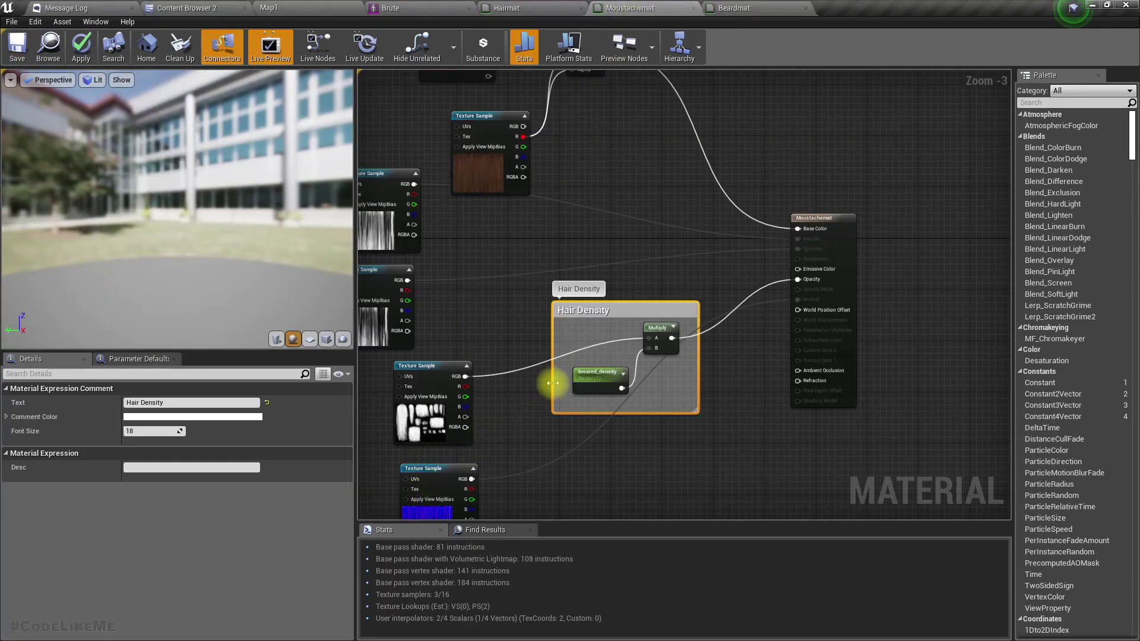
pyautogui.click(597, 380)
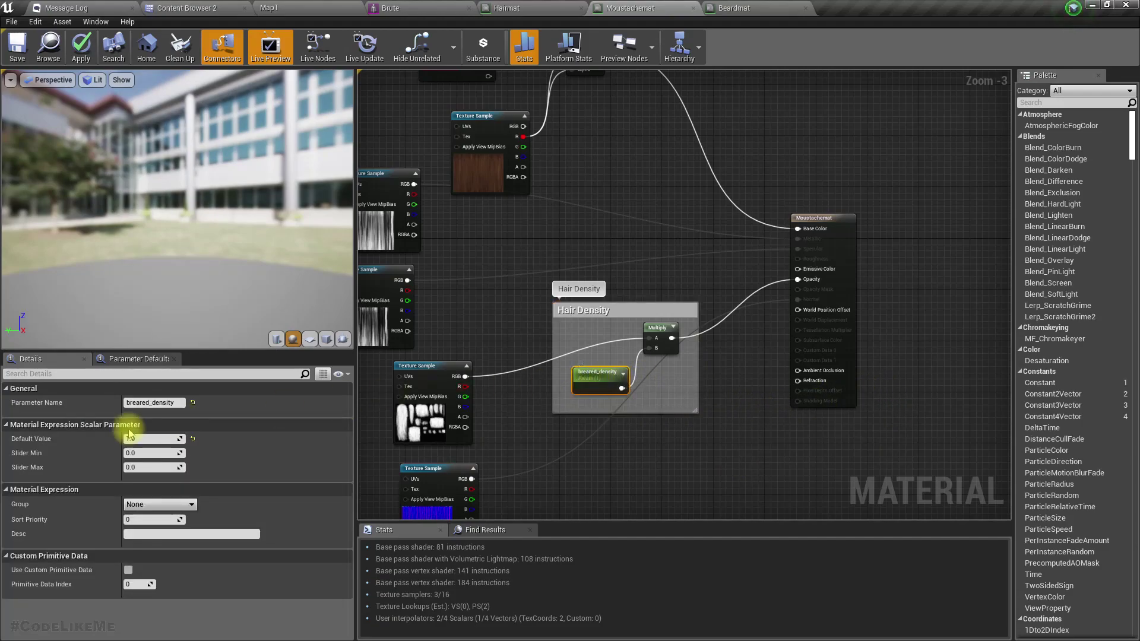
pyautogui.doubleClick(150, 403)
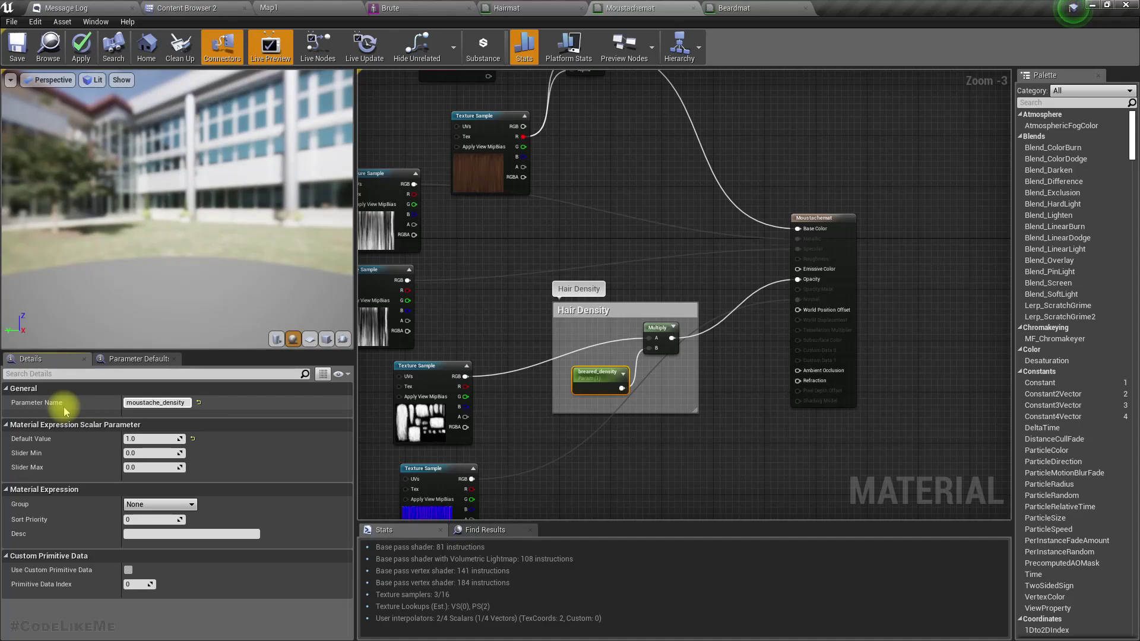
pyautogui.press('Return')
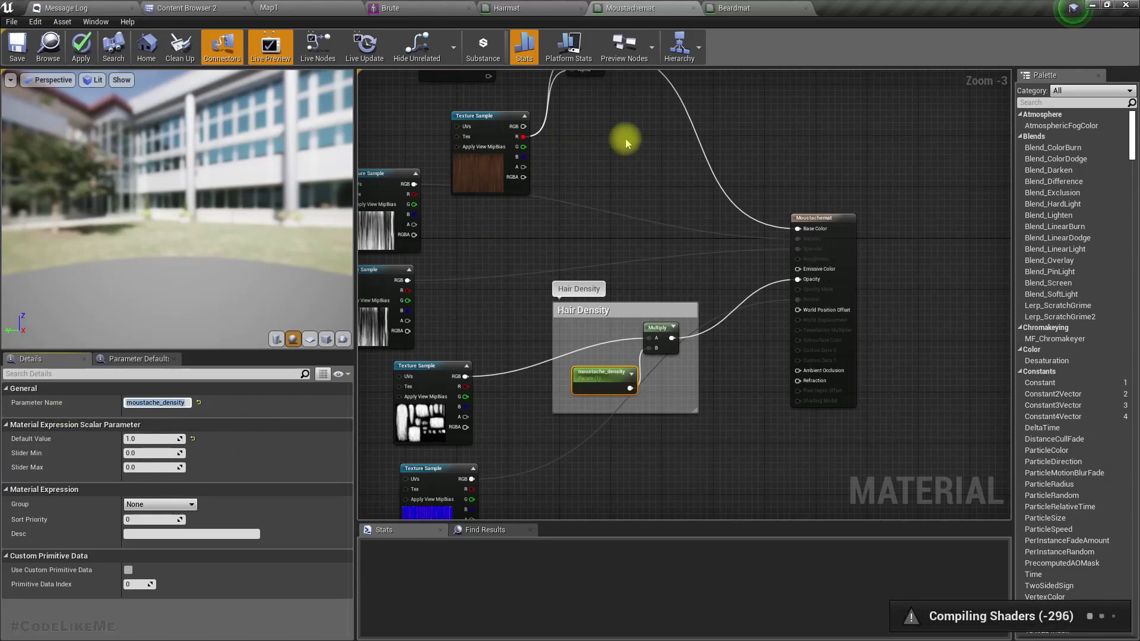
# Save all assets and open the Randomize Hair function of the Ch_Civillian blueprint.
pyautogui.hotkey('ctrl', 'shift', 's')
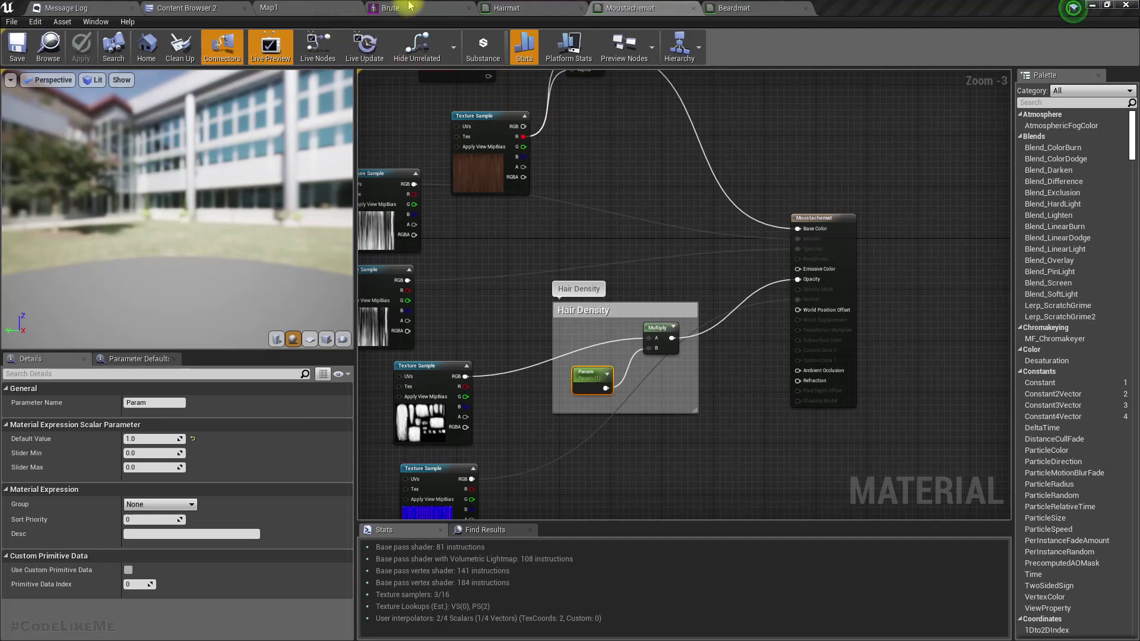
pyautogui.click(205, 8)
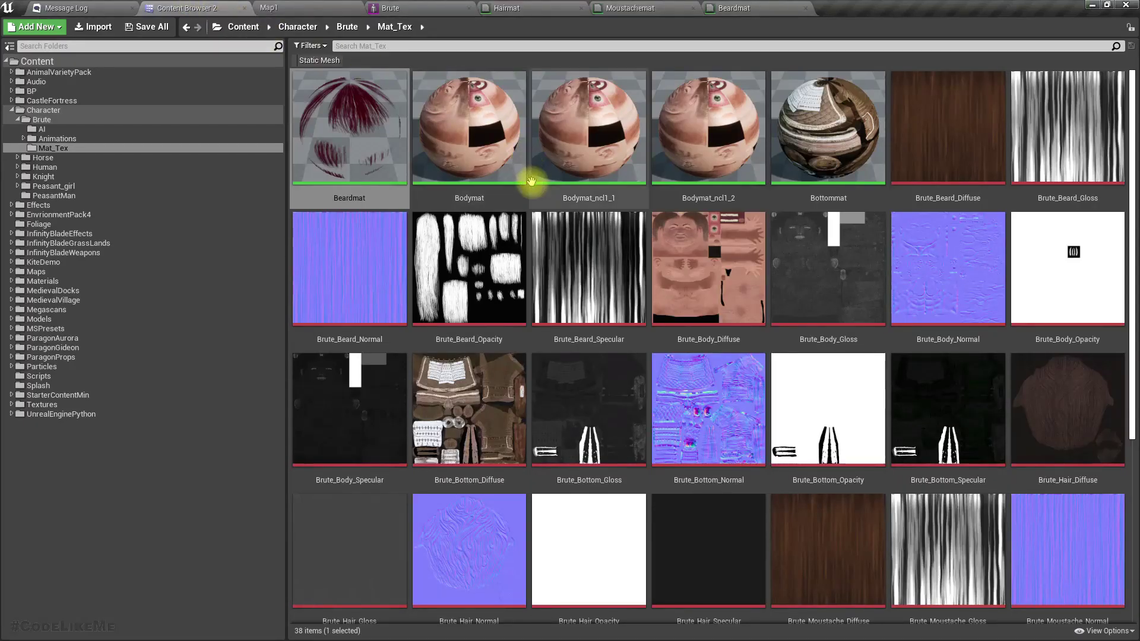
pyautogui.click(408, 8)
pyautogui.click(57, 44)
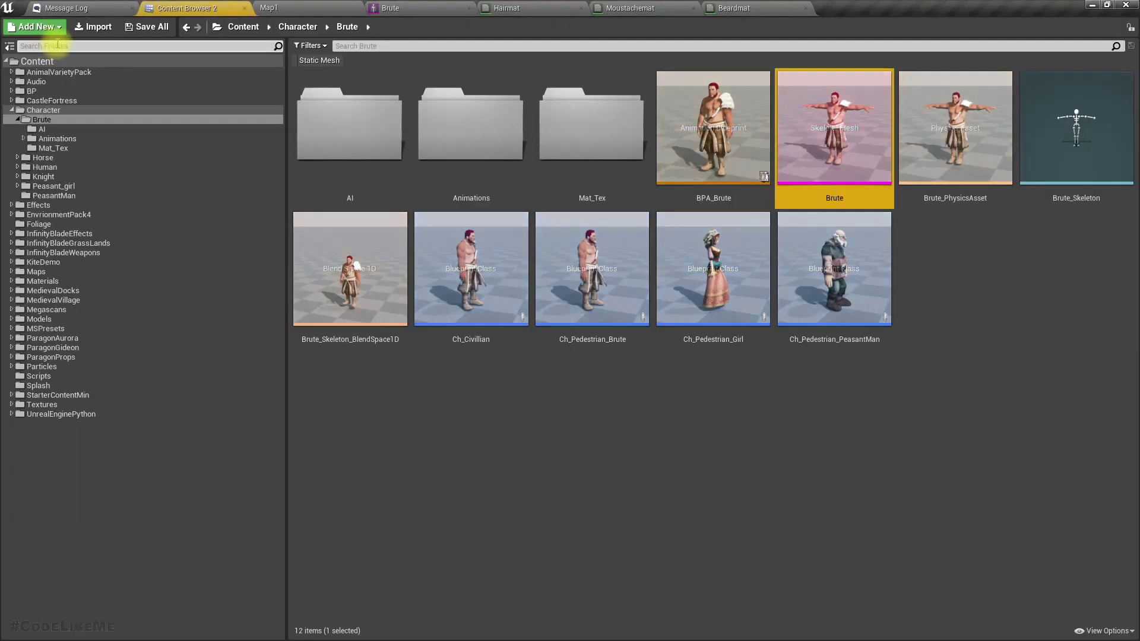
pyautogui.doubleClick(462, 274)
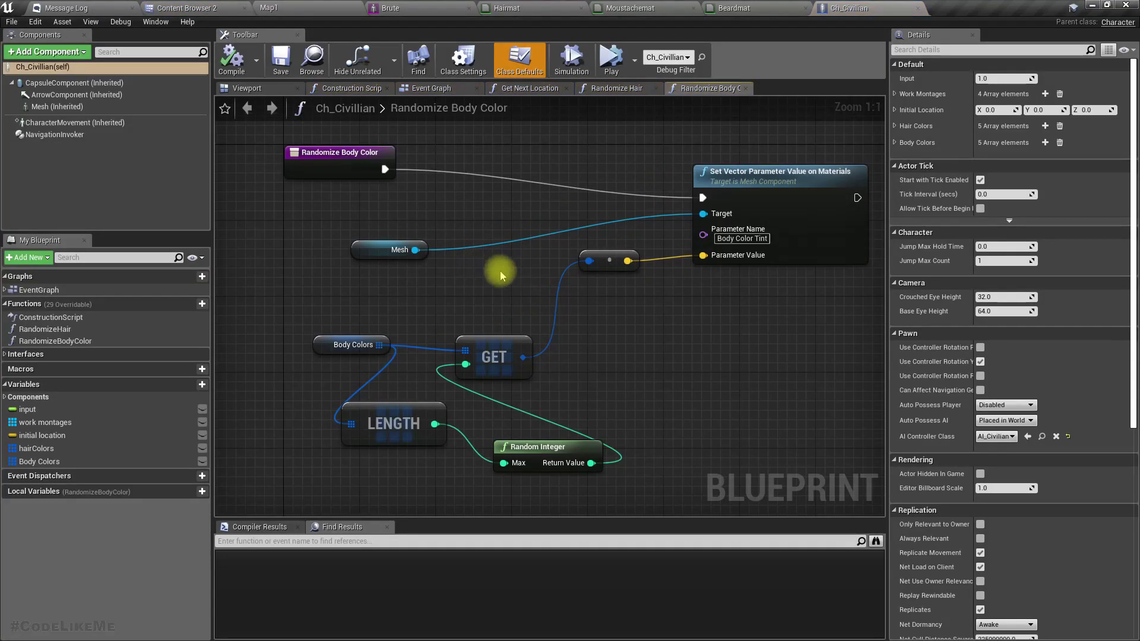
pyautogui.click(608, 91)
# Move the Mesh reference closer to the Set Vector Parameter Value on Materials node.
pyautogui.moveTo(583, 369); pyautogui.dragTo(527, 336, button='right')
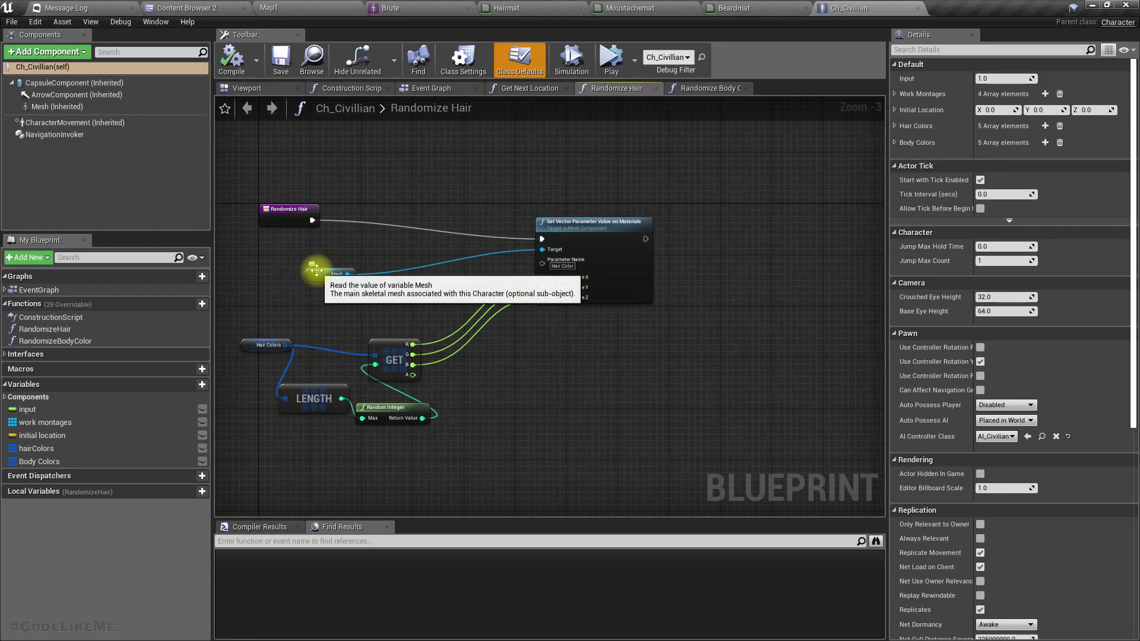
pyautogui.moveTo(317, 273); pyautogui.dragTo(457, 267)
pyautogui.moveTo(617, 426); pyautogui.dragTo(525, 430, button='right')
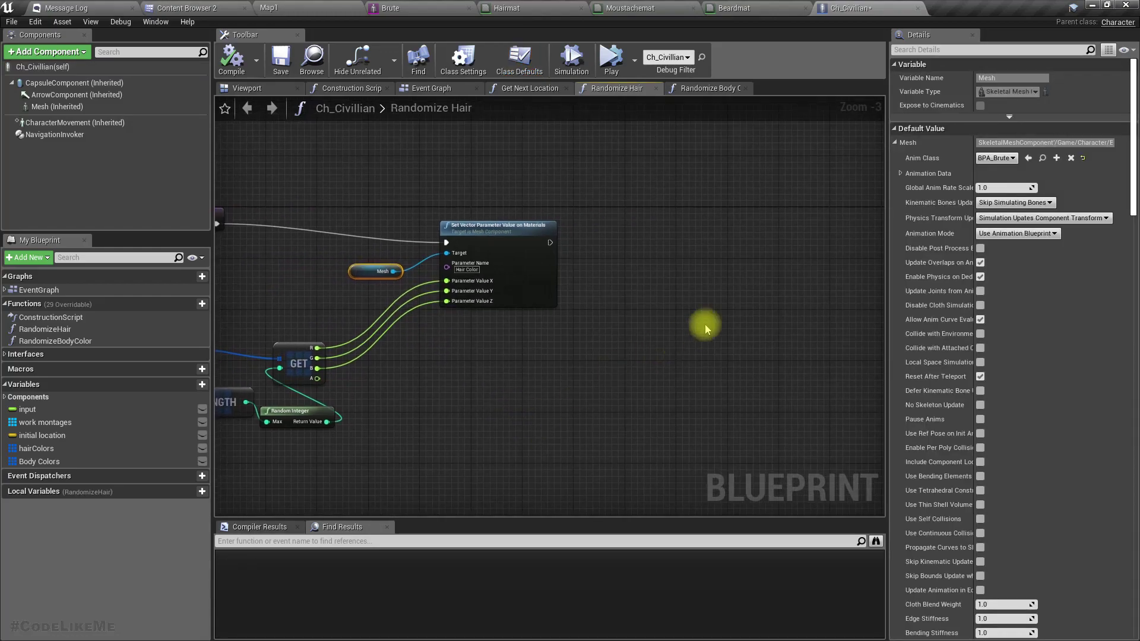
pyautogui.moveTo(750, 303); pyautogui.dragTo(720, 308, button='right')
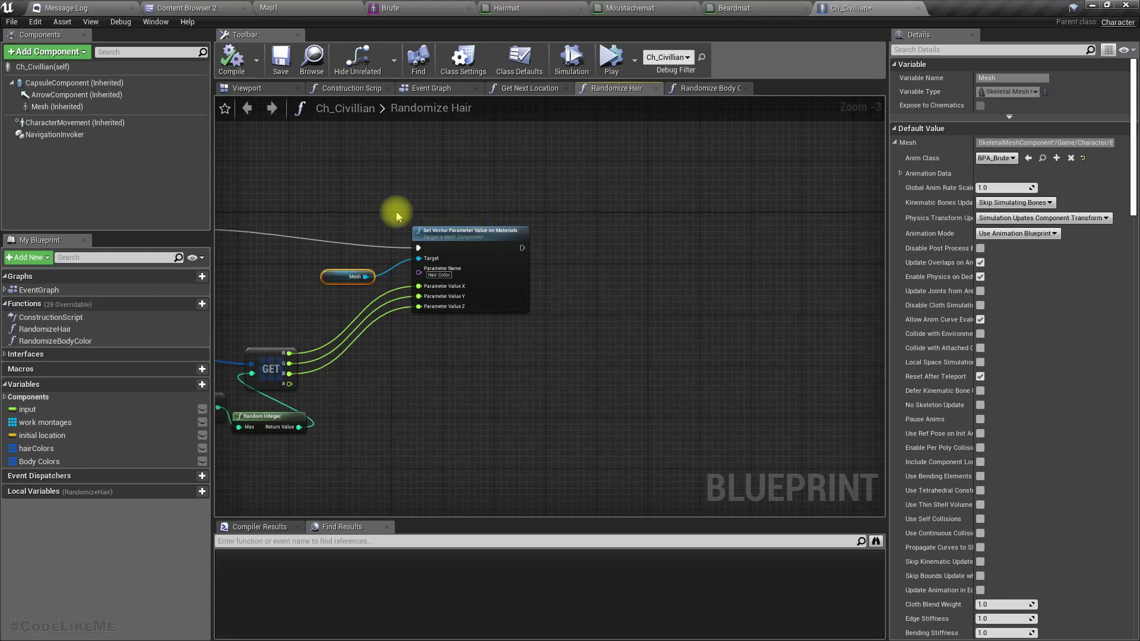
pyautogui.moveTo(330, 216); pyautogui.dragTo(409, 183, button='right')
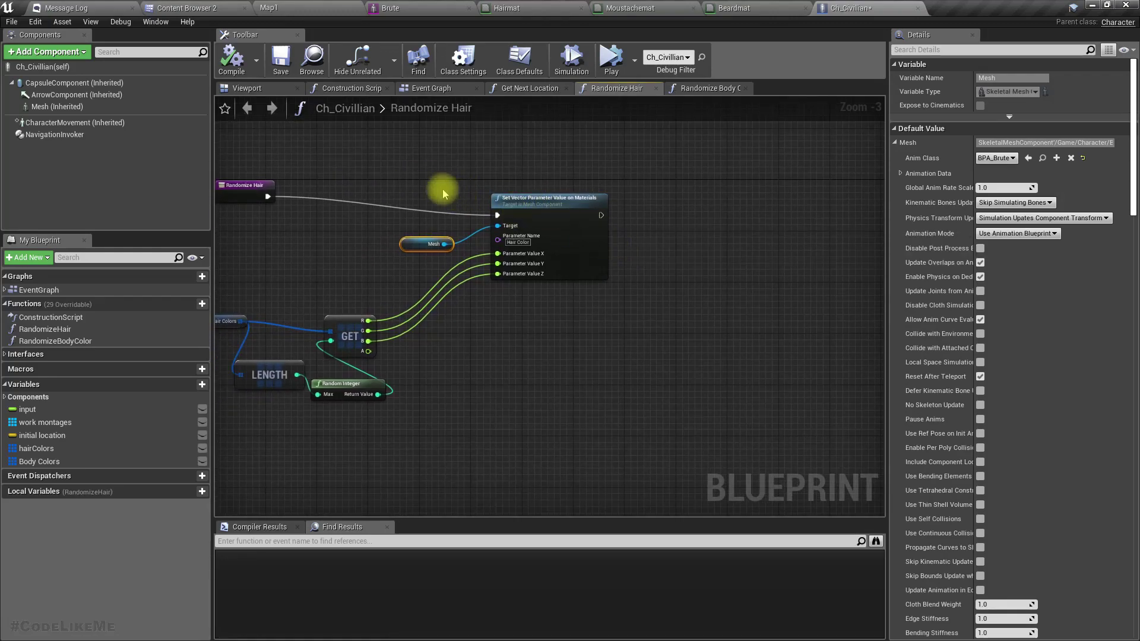
# Duplicate the Mesh and Set Vector Parameter Value on Materials nodes and chain the copy's execution after the original.
pyautogui.click(568, 248)
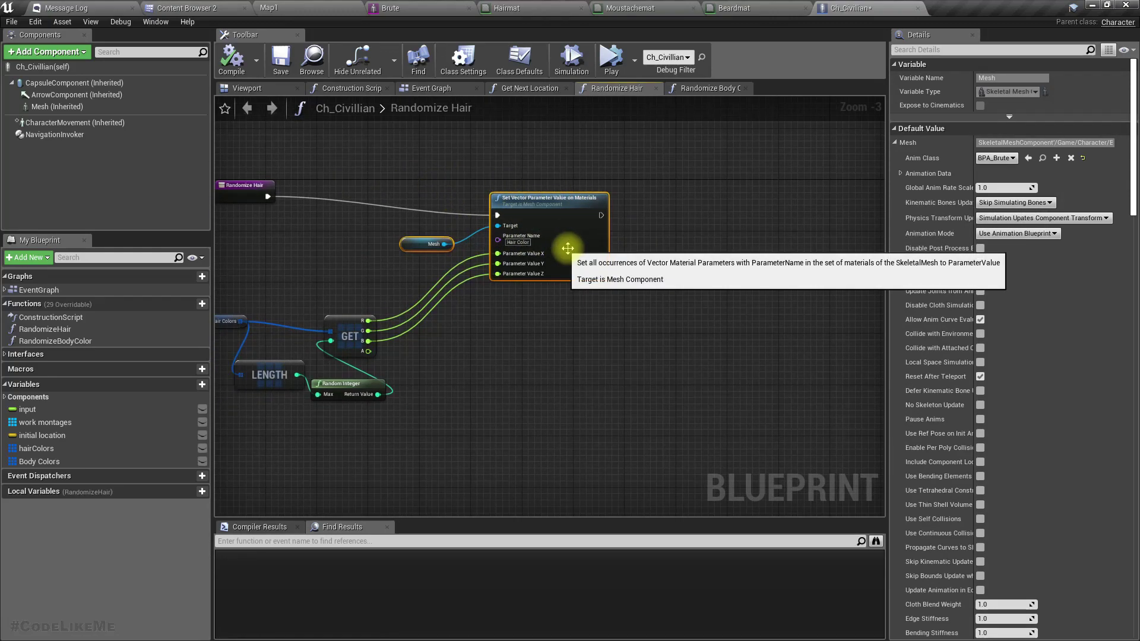
pyautogui.hotkey('ctrl', 'w')
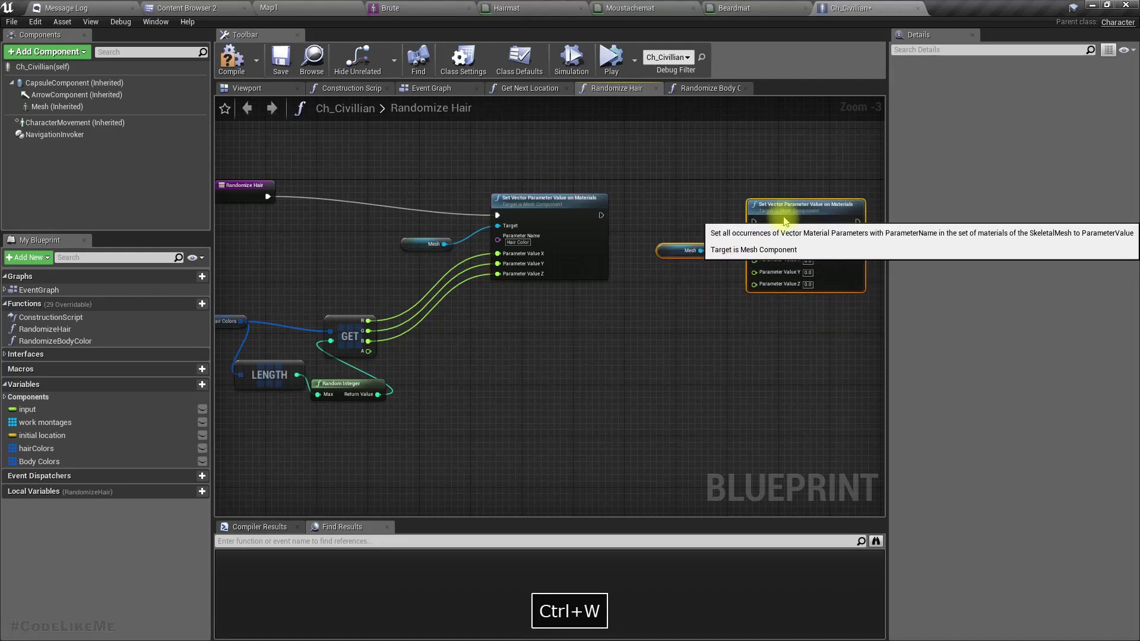
pyautogui.moveTo(784, 221); pyautogui.dragTo(602, 218)
pyautogui.moveTo(641, 311); pyautogui.dragTo(667, 303, button='right')
pyautogui.scroll(3, 565, 233)
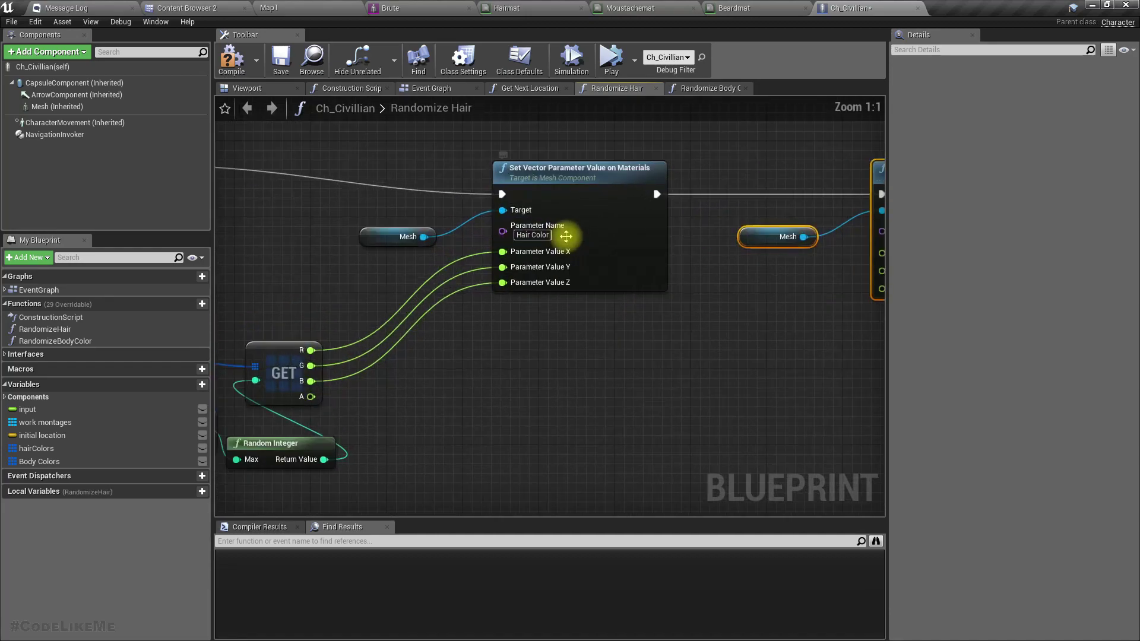
# Check the name of the density parameter in Beardmat and return to the Ch_Civillian blueprint.
pyautogui.click(729, 5)
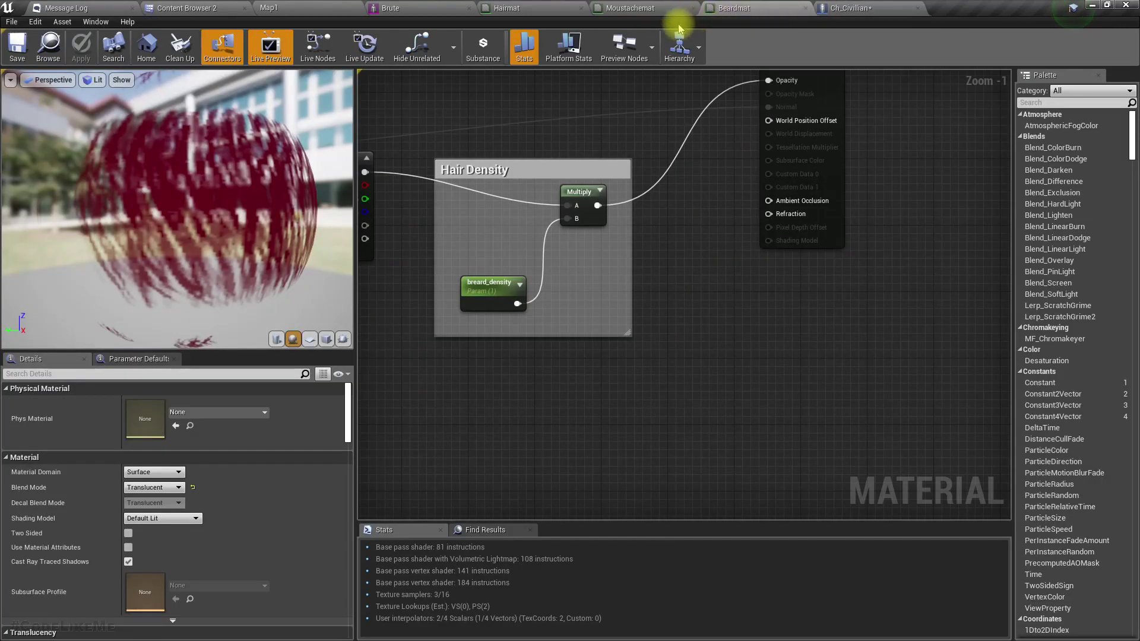
pyautogui.click(821, 7)
pyautogui.moveTo(724, 320); pyautogui.dragTo(548, 343, button='right')
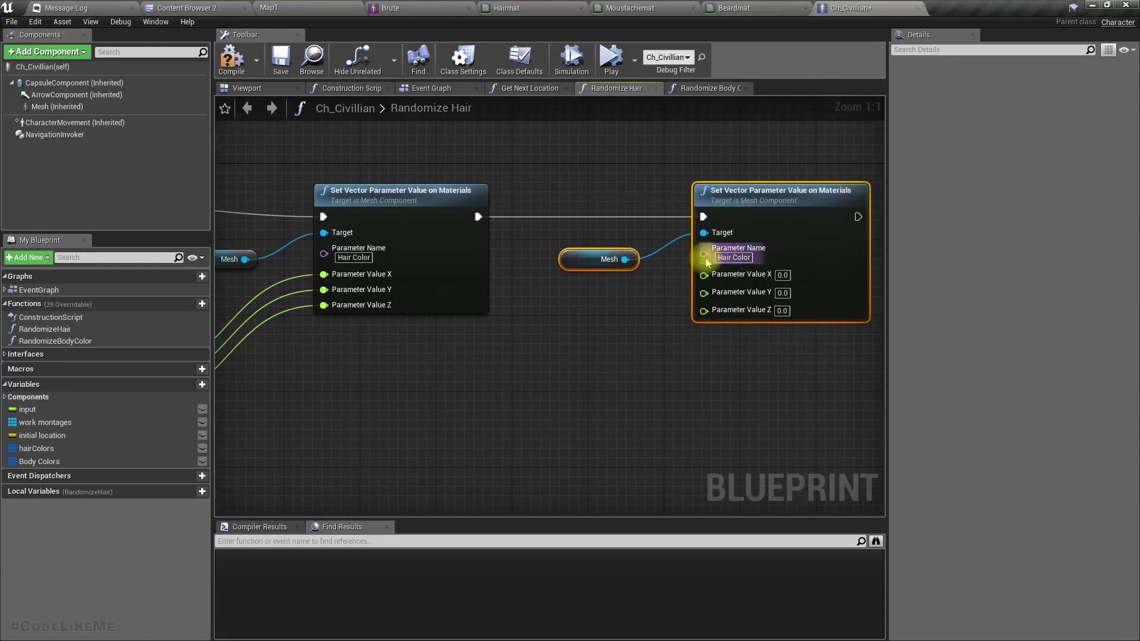
# Move the Randomize Hair entry node aside and wrap the hair colour nodes in a comment titled "Hair Color".
pyautogui.scroll(-3, 606, 342)
pyautogui.moveTo(304, 205); pyautogui.dragTo(440, 206, button='right')
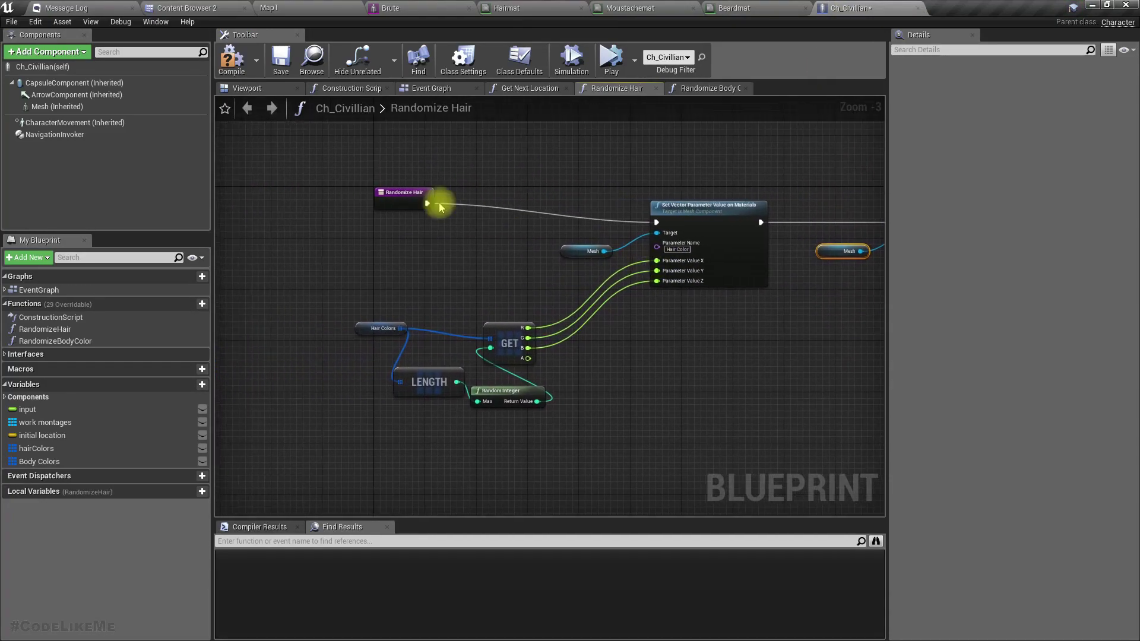
pyautogui.moveTo(409, 194); pyautogui.dragTo(282, 199)
pyautogui.moveTo(337, 173); pyautogui.dragTo(723, 425)
pyautogui.press('c')
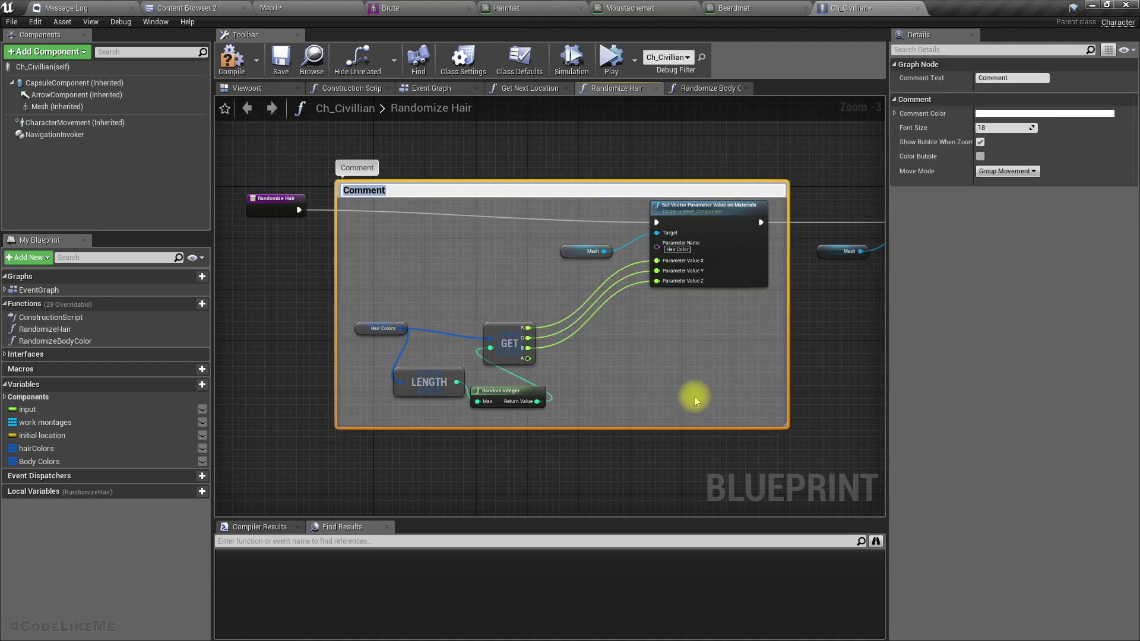
pyautogui.write('Hair Color')
pyautogui.press('Return')
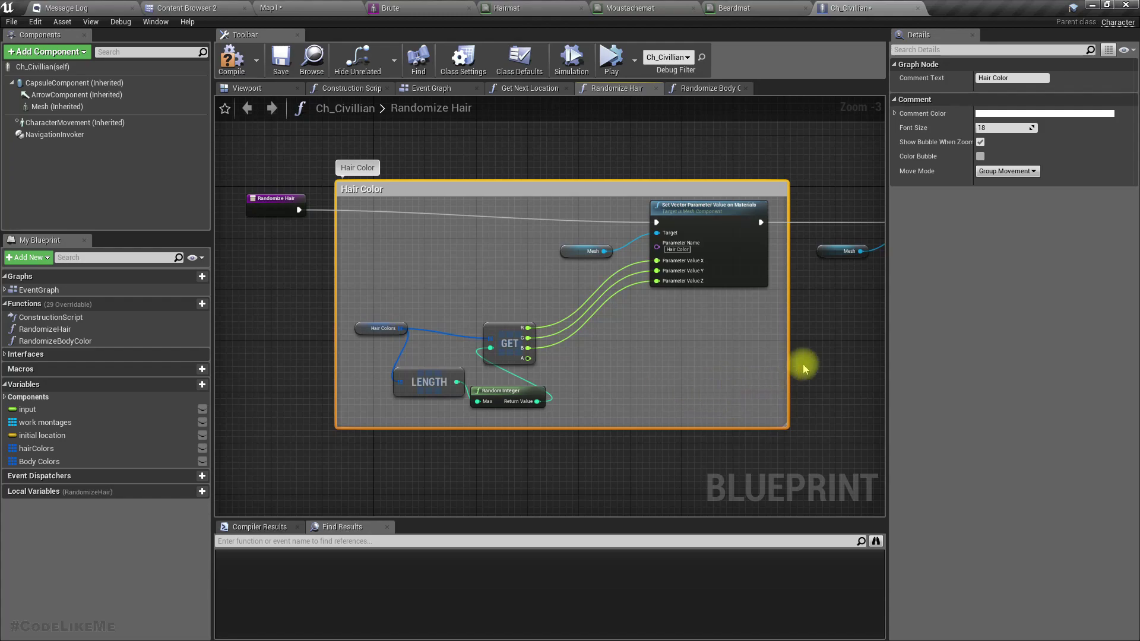
# Move the copied nodes away from the Hair Color comment and delete the copied Set Vector Parameter Value node, keeping its Mesh reference.
pyautogui.moveTo(804, 368); pyautogui.dragTo(438, 387, button='right')
pyautogui.moveTo(470, 198); pyautogui.dragTo(579, 315)
pyautogui.moveTo(593, 246); pyautogui.dragTo(697, 244)
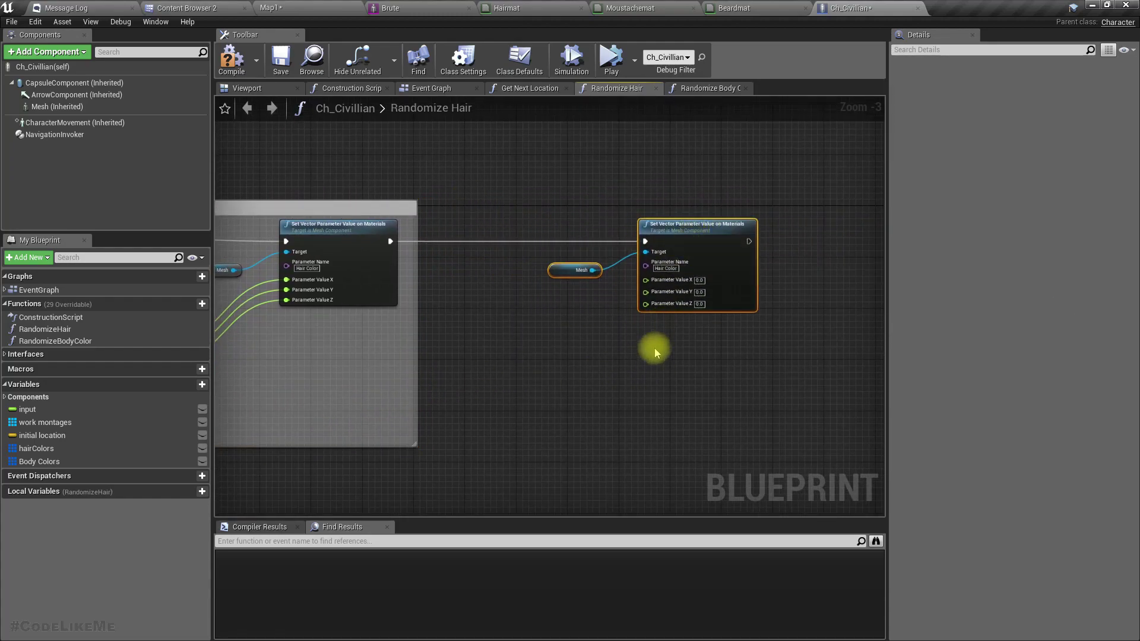
pyautogui.moveTo(655, 353); pyautogui.dragTo(617, 337, button='right')
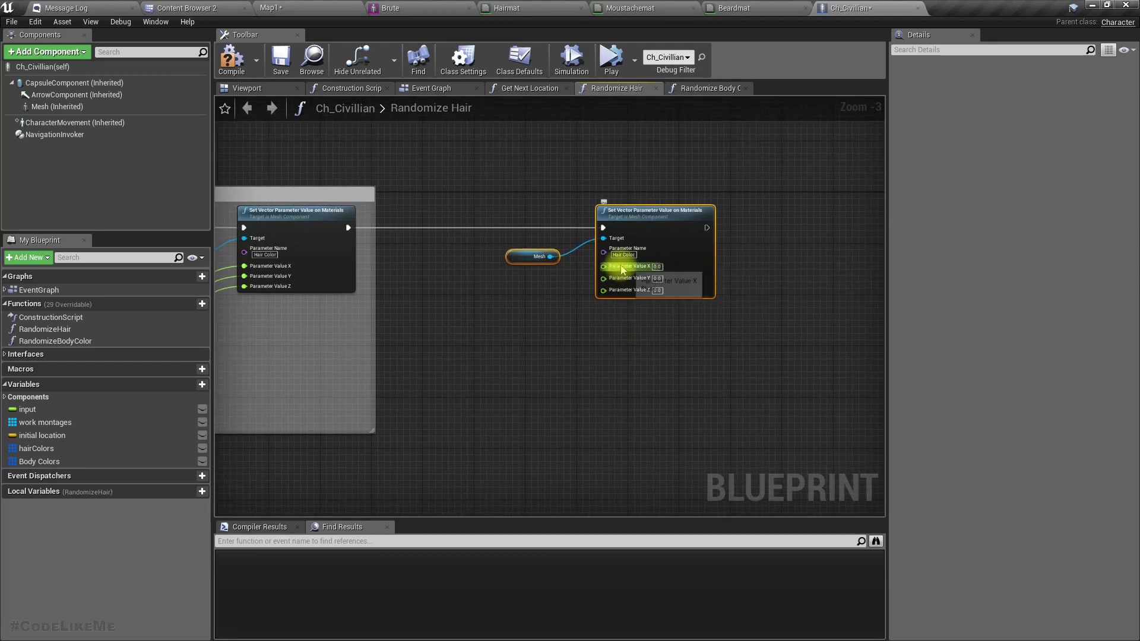
pyautogui.click(660, 225)
pyautogui.press('Delete')
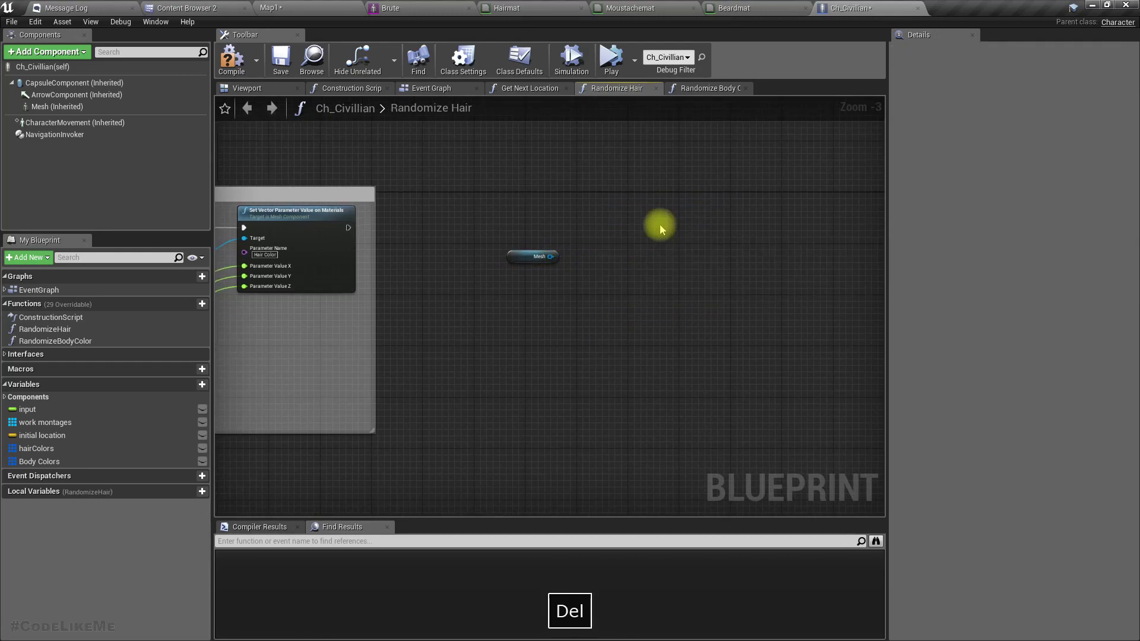
# Add a Set Scalar Parameter Value on Materials node targeting the copied Mesh reference and connect its execution after the hair colour node.
pyautogui.moveTo(551, 256); pyautogui.dragTo(561, 249)
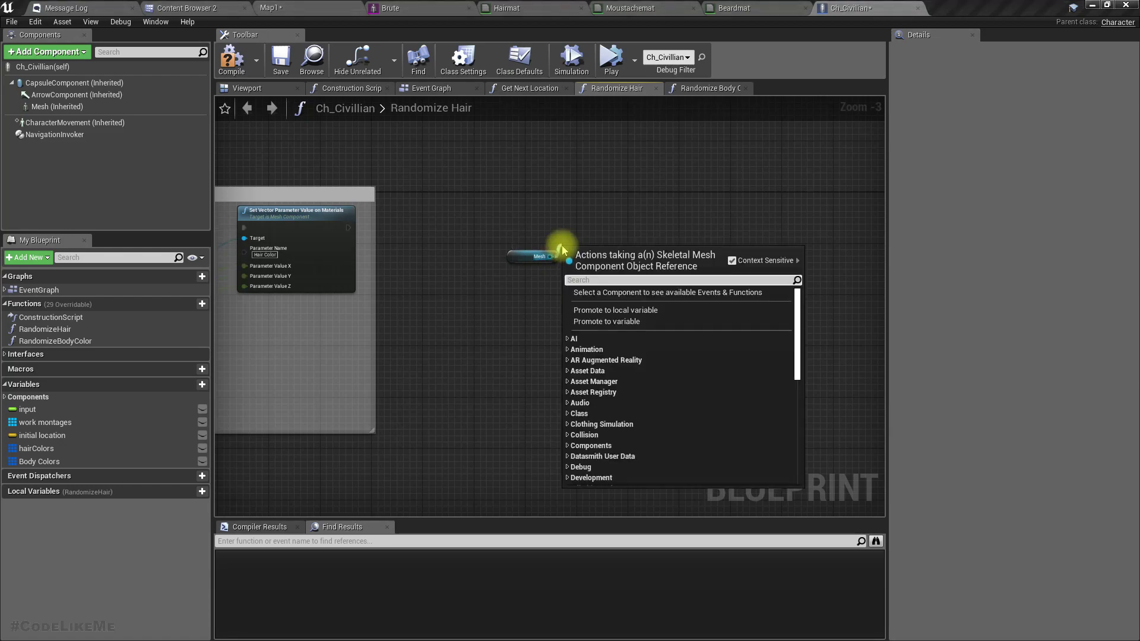
pyautogui.write('set scalara')
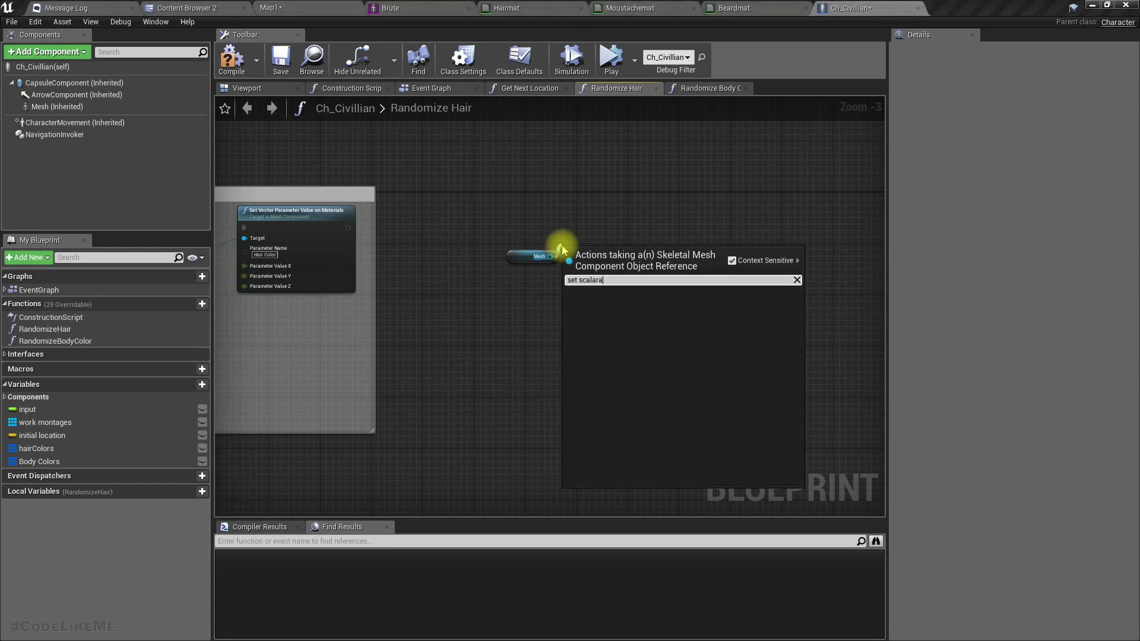
pyautogui.press('BackSpace')
pyautogui.press('Return')
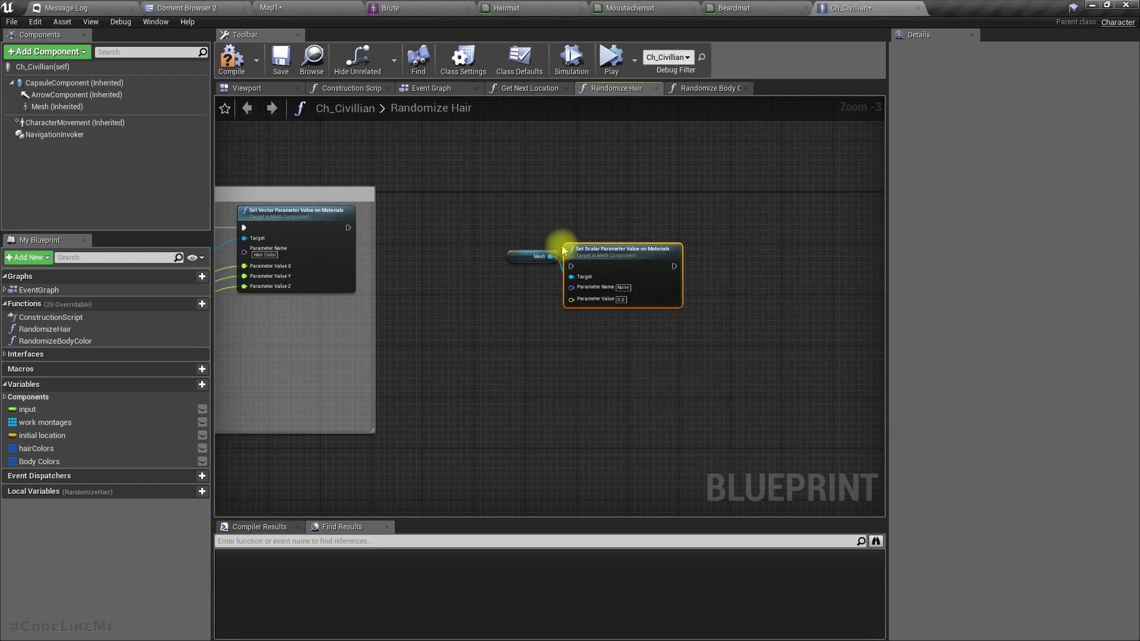
pyautogui.moveTo(612, 277); pyautogui.dragTo(349, 228)
pyautogui.scroll(3, 618, 267)
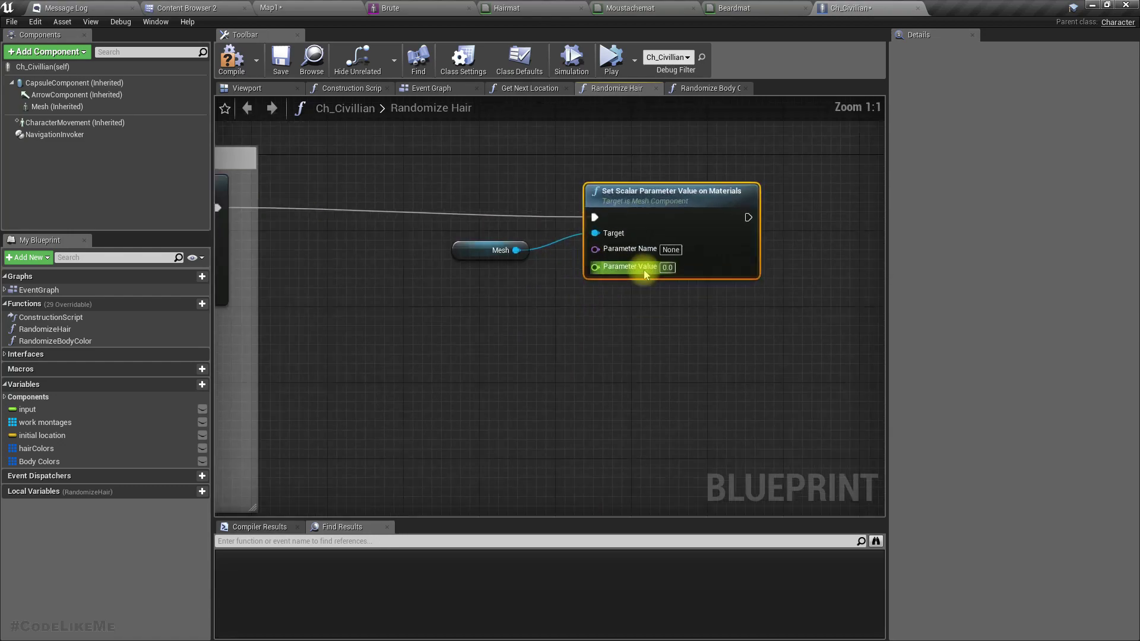
pyautogui.click(671, 250)
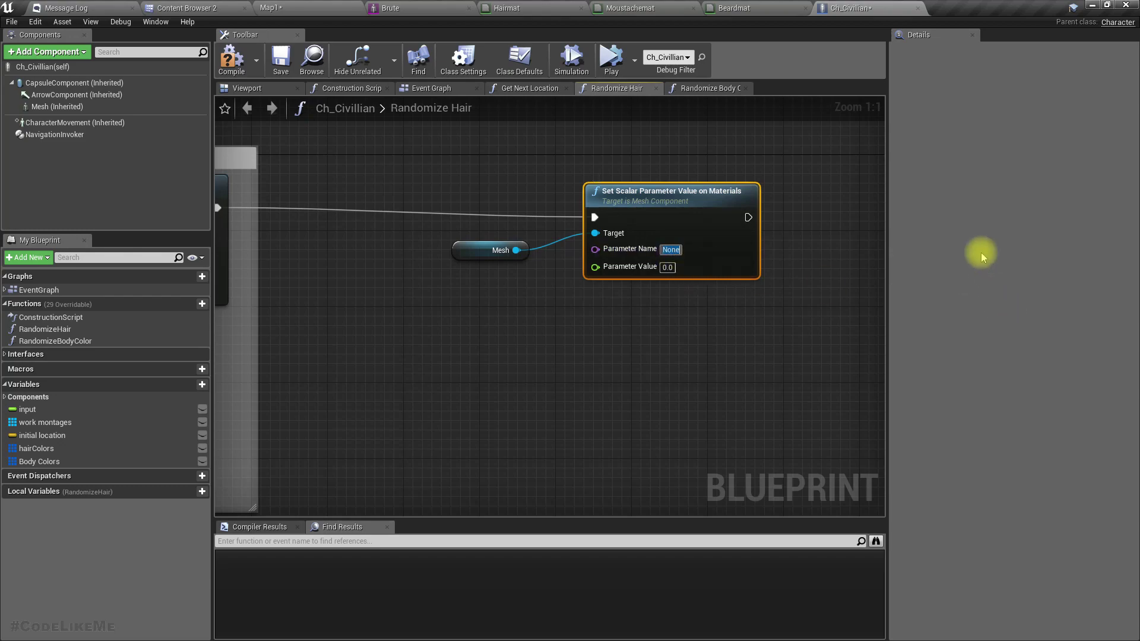
pyautogui.hotkey('ctrl', 'v')
pyautogui.hotkey('ctrl', 'z')
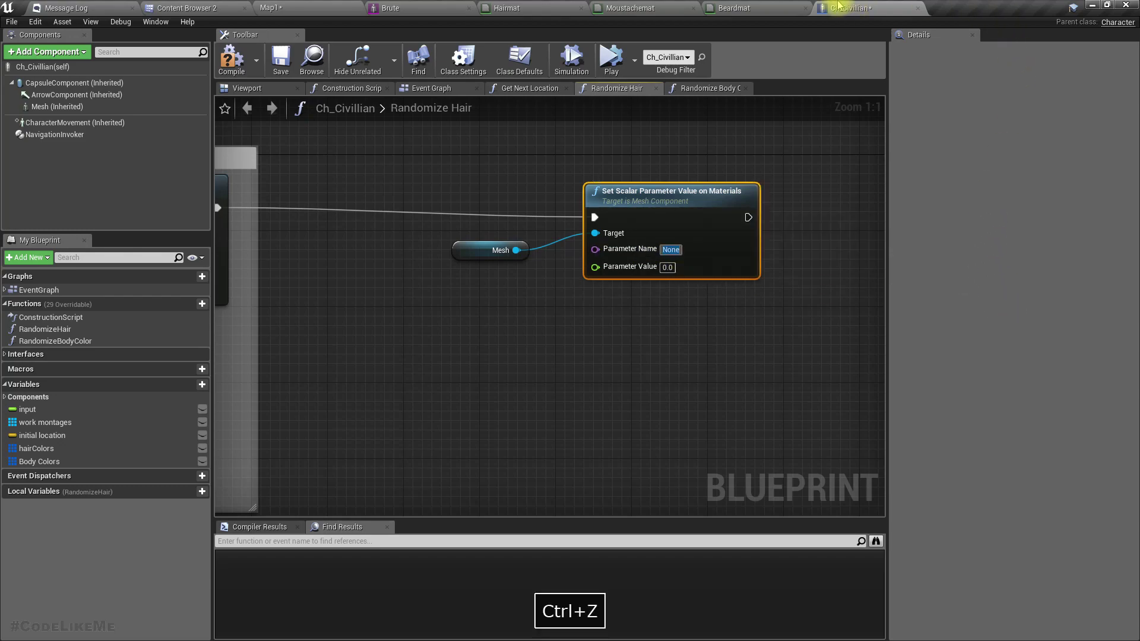
# Copy the density parameter's name from Beardmat and set the scalar node's Parameter Name to breard_density.
pyautogui.click(603, 8)
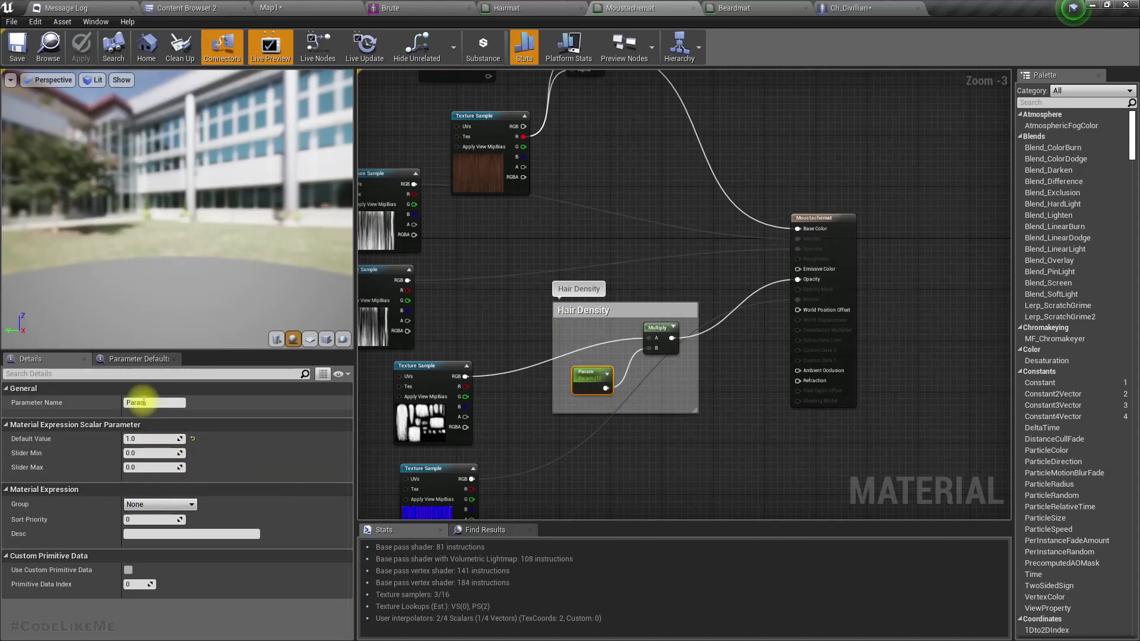
pyautogui.moveTo(518, 264); pyautogui.dragTo(584, 222, button='right')
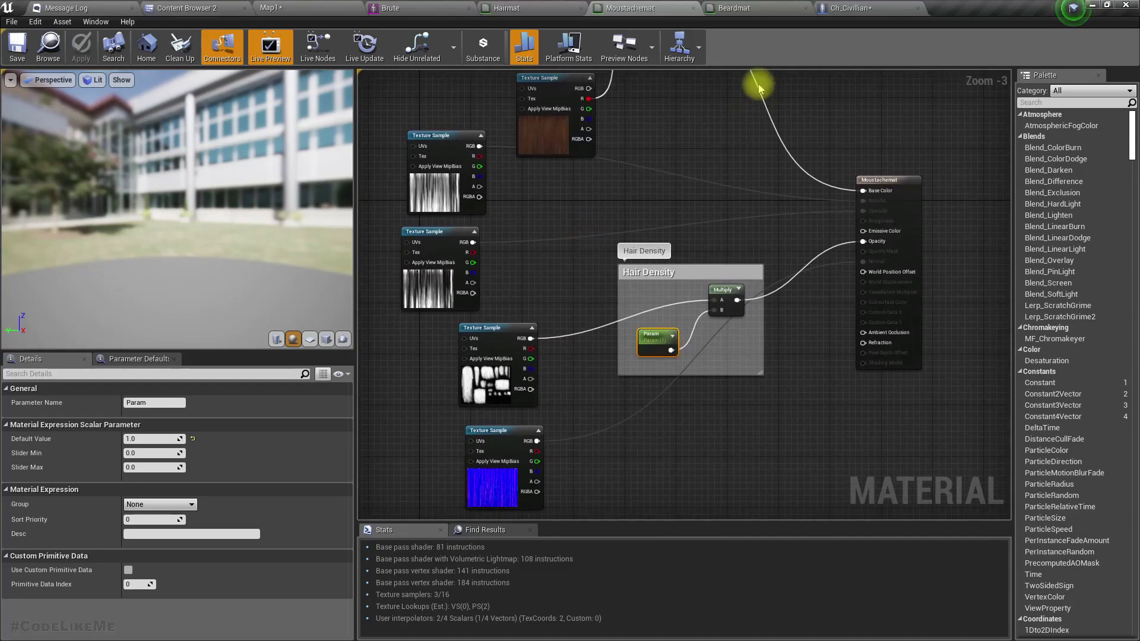
pyautogui.click(733, 7)
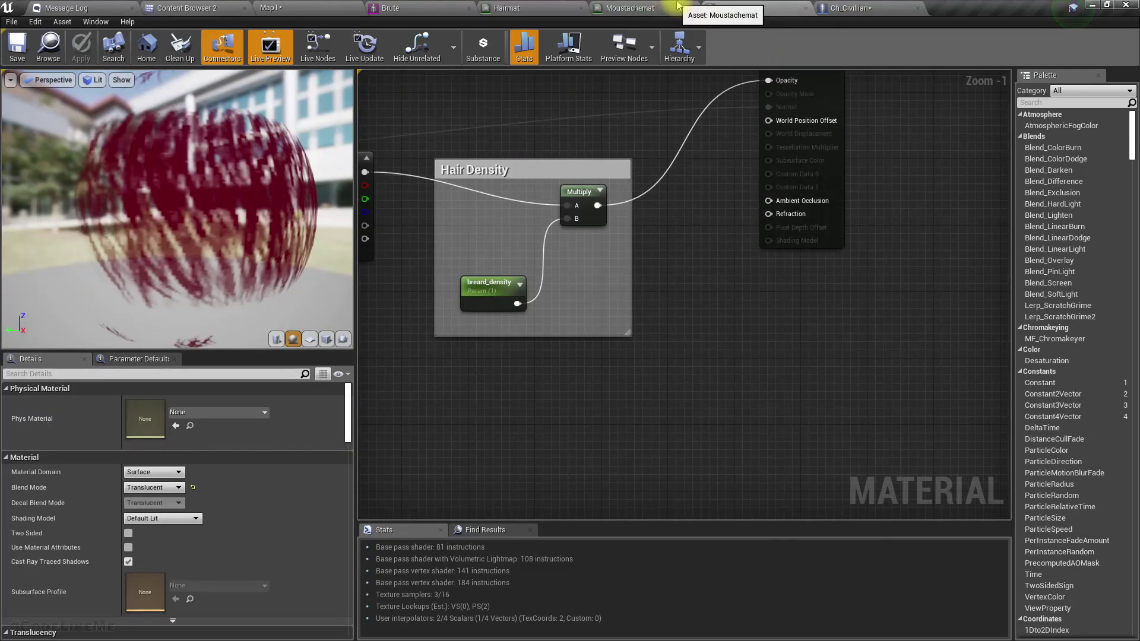
pyautogui.click(496, 291)
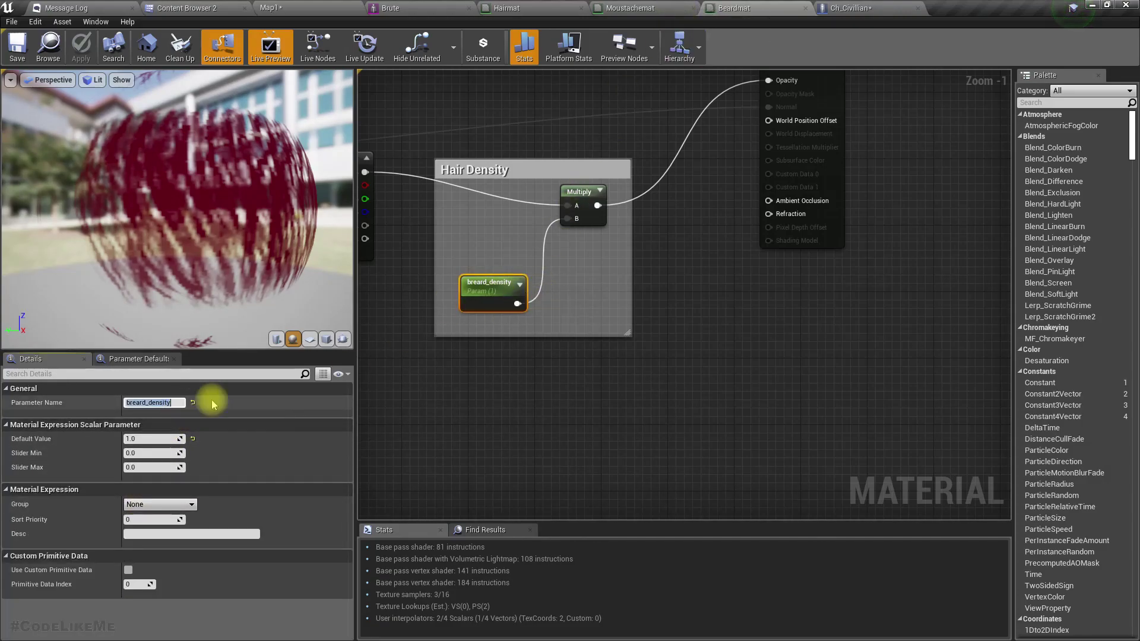
pyautogui.hotkey('ctrl', 'c')
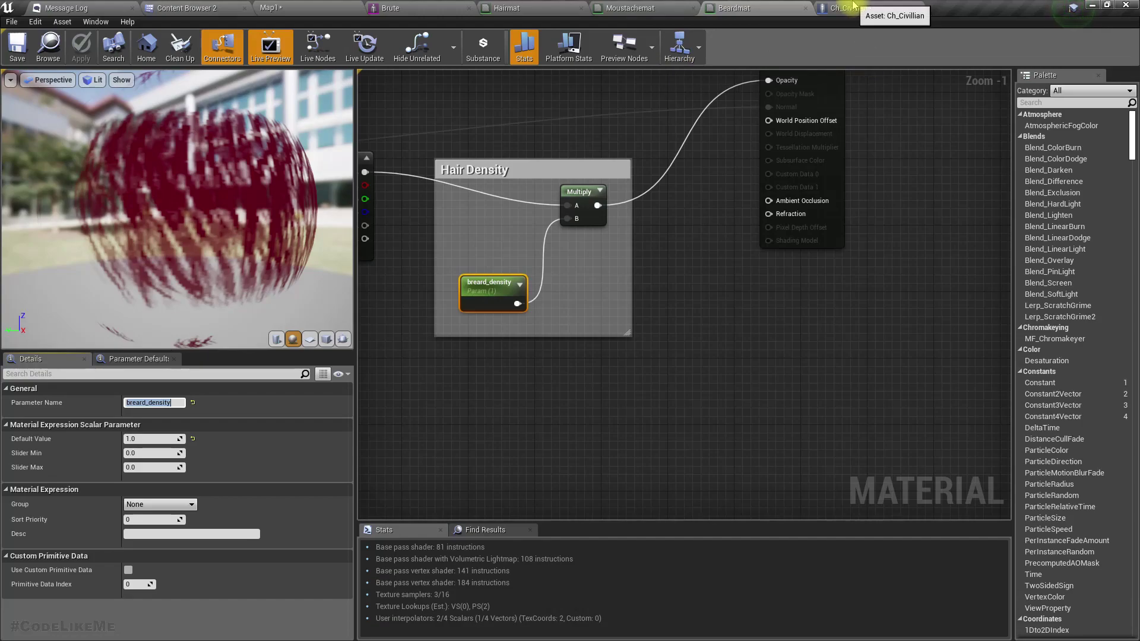
pyautogui.click(853, 6)
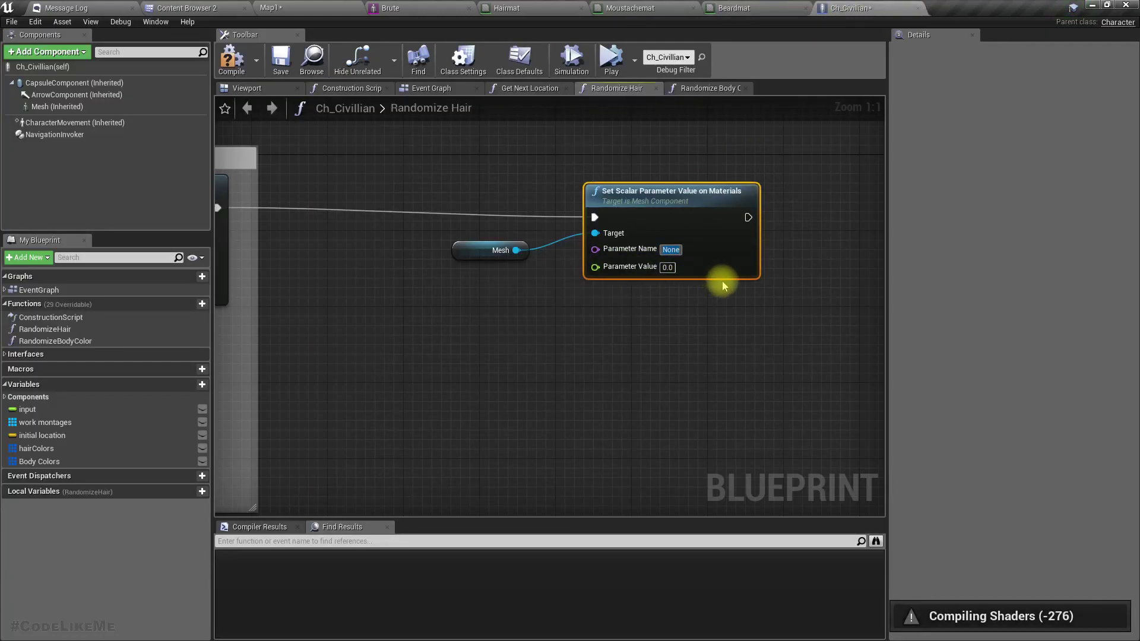
pyautogui.click(671, 249)
pyautogui.hotkey('ctrl', 'v')
# Try feeding the breard_density node's Parameter Value from a Random Float node.
pyautogui.moveTo(595, 274); pyautogui.dragTo(536, 336)
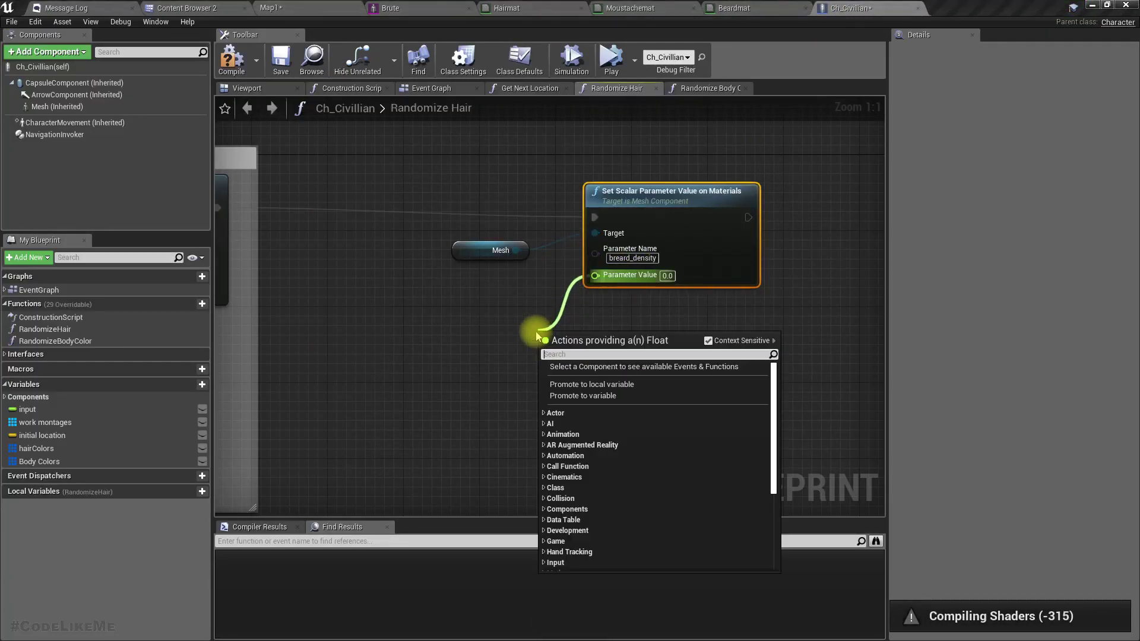
pyautogui.write('rand')
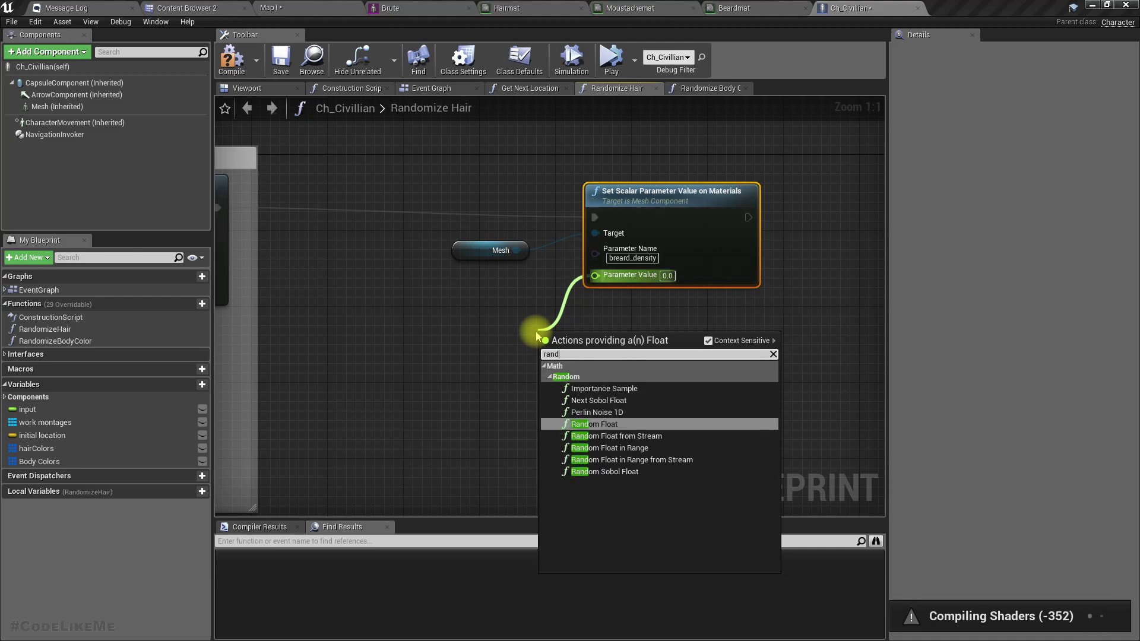
pyautogui.press('Return')
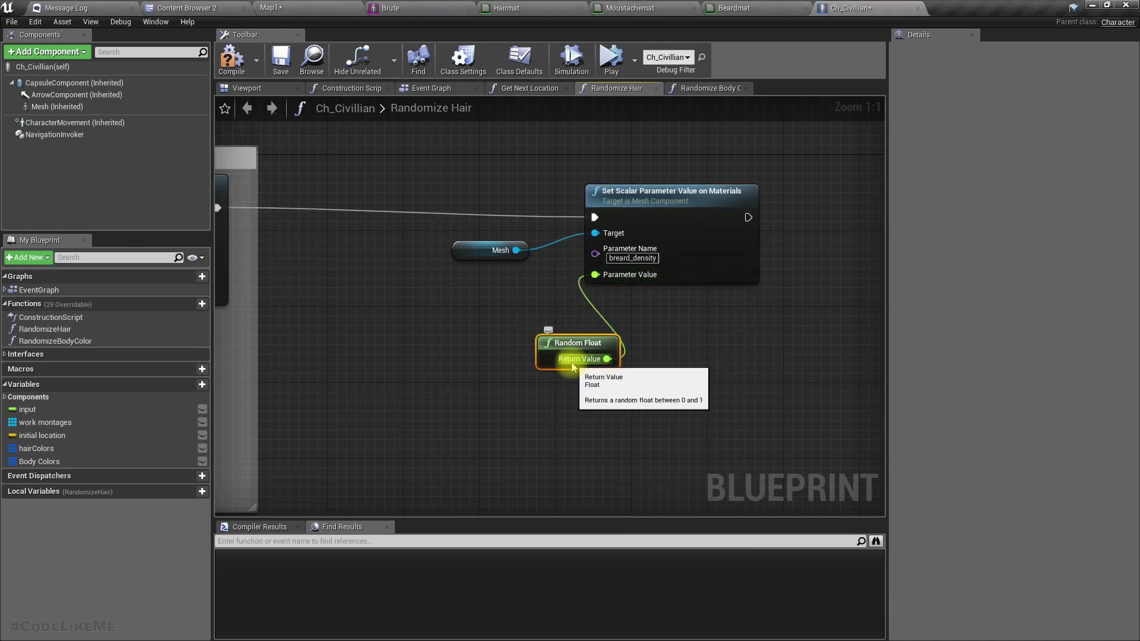
pyautogui.press('Delete')
# Feed the breard_density Parameter Value from a Random Float in Range node with Max 2.0, and place the Mesh reference just above it.
pyautogui.moveTo(605, 280); pyautogui.dragTo(492, 390)
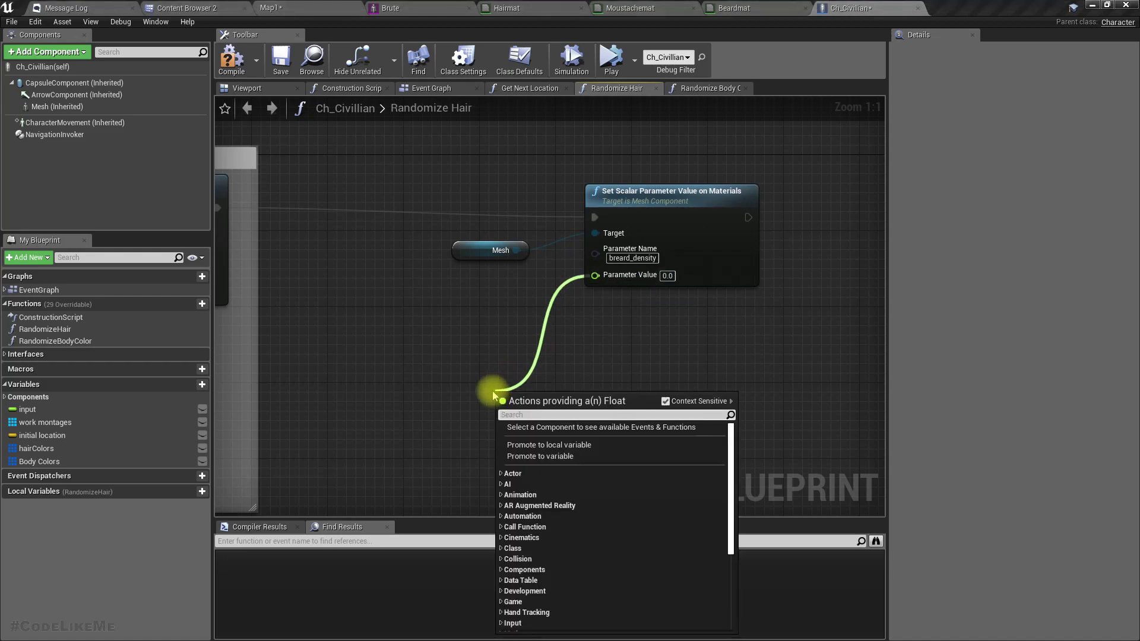
pyautogui.write('random f')
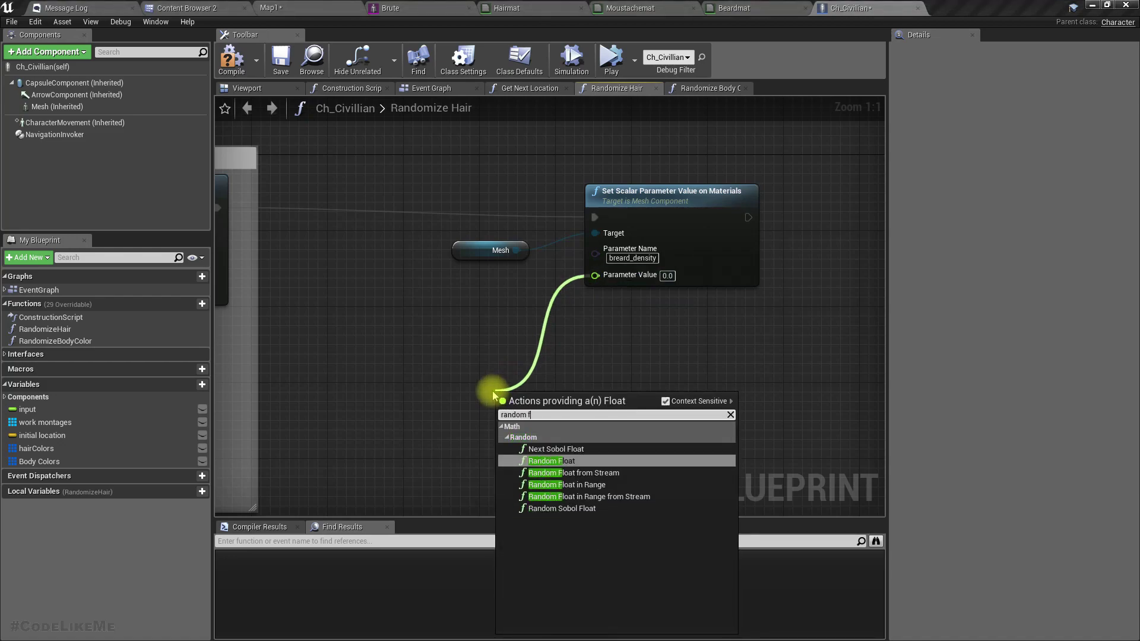
pyautogui.press('Down')
pyautogui.press('Down')
pyautogui.press('Return')
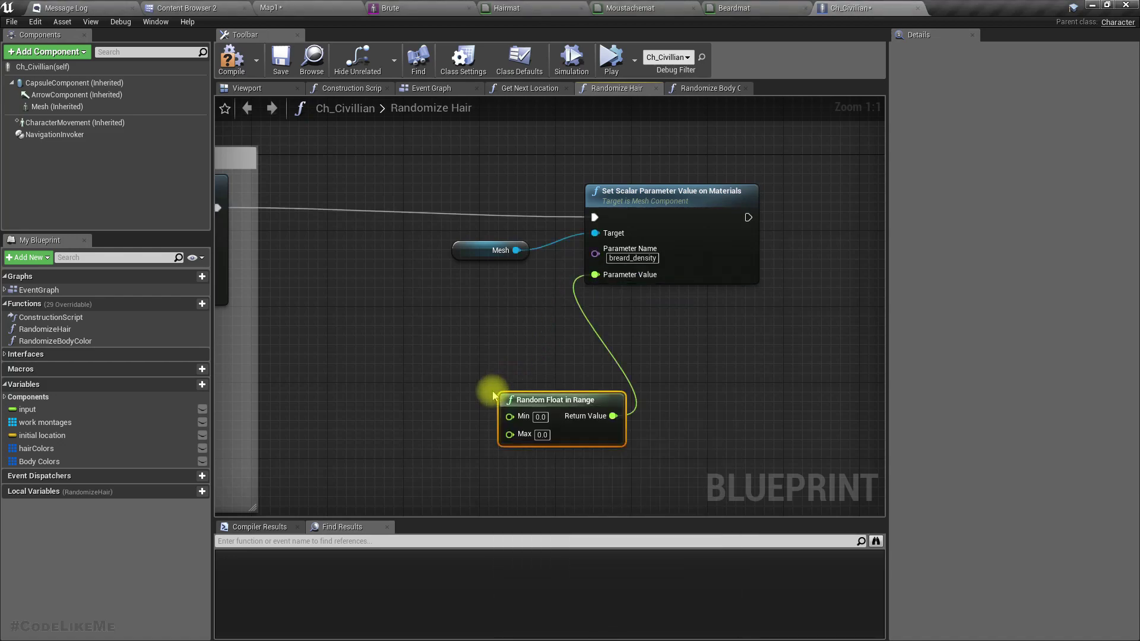
pyautogui.moveTo(538, 393); pyautogui.dragTo(462, 326)
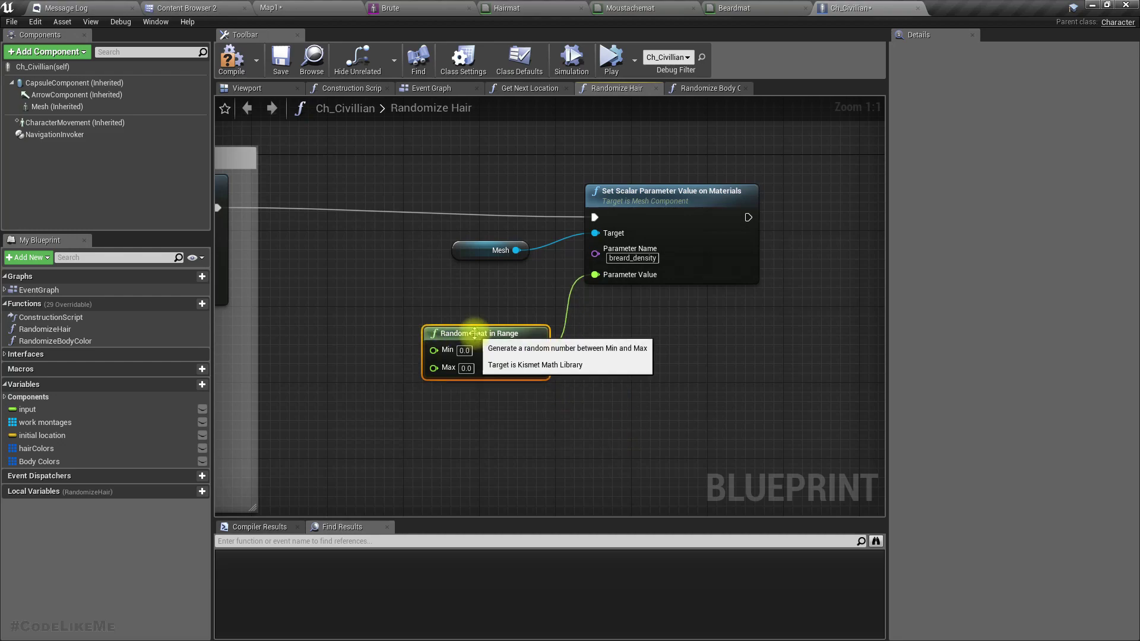
pyautogui.click(461, 372)
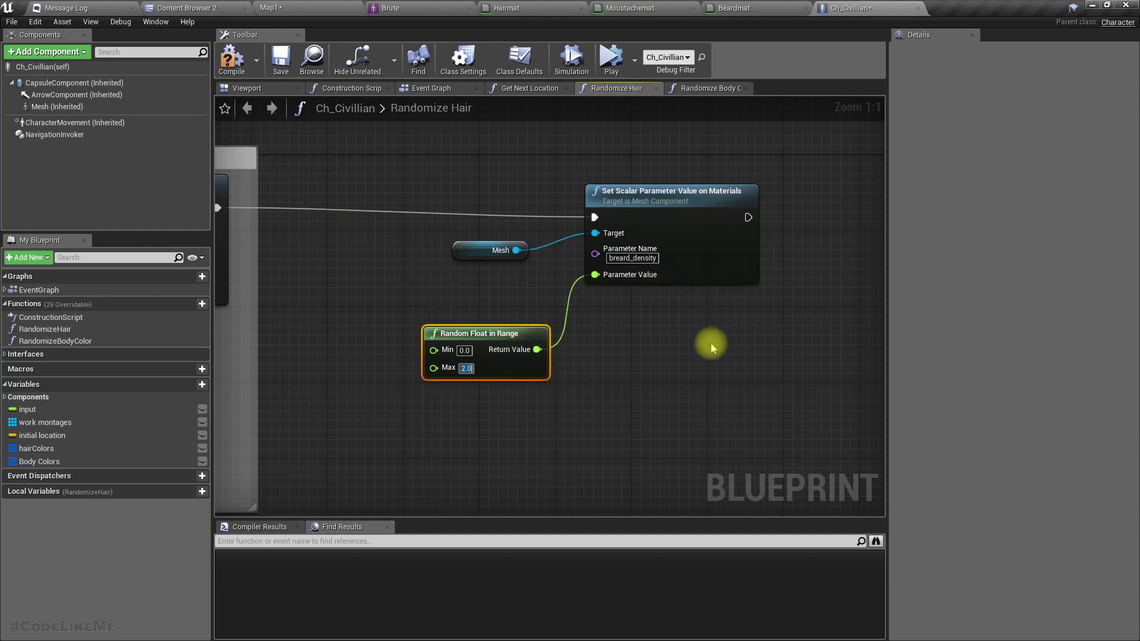
pyautogui.moveTo(711, 349); pyautogui.dragTo(646, 373, button='right')
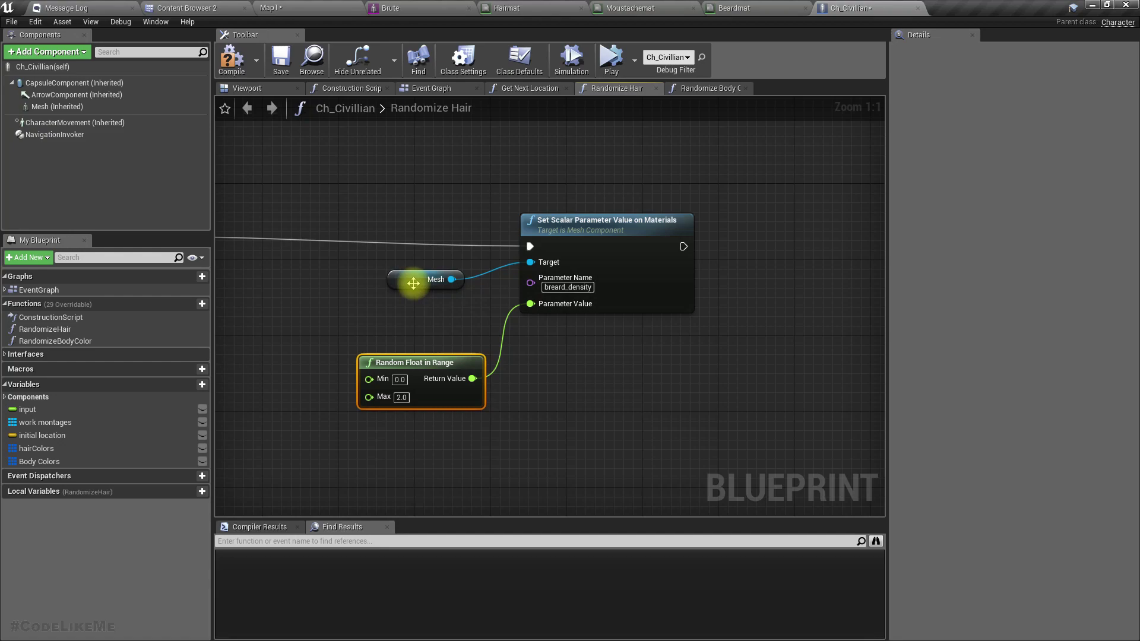
pyautogui.moveTo(414, 284); pyautogui.dragTo(392, 320)
# Duplicate the breard_density scalar node with its Mesh and Random Float in Range inputs, and connect its execution after the original.
pyautogui.moveTo(680, 373); pyautogui.dragTo(604, 334, button='right')
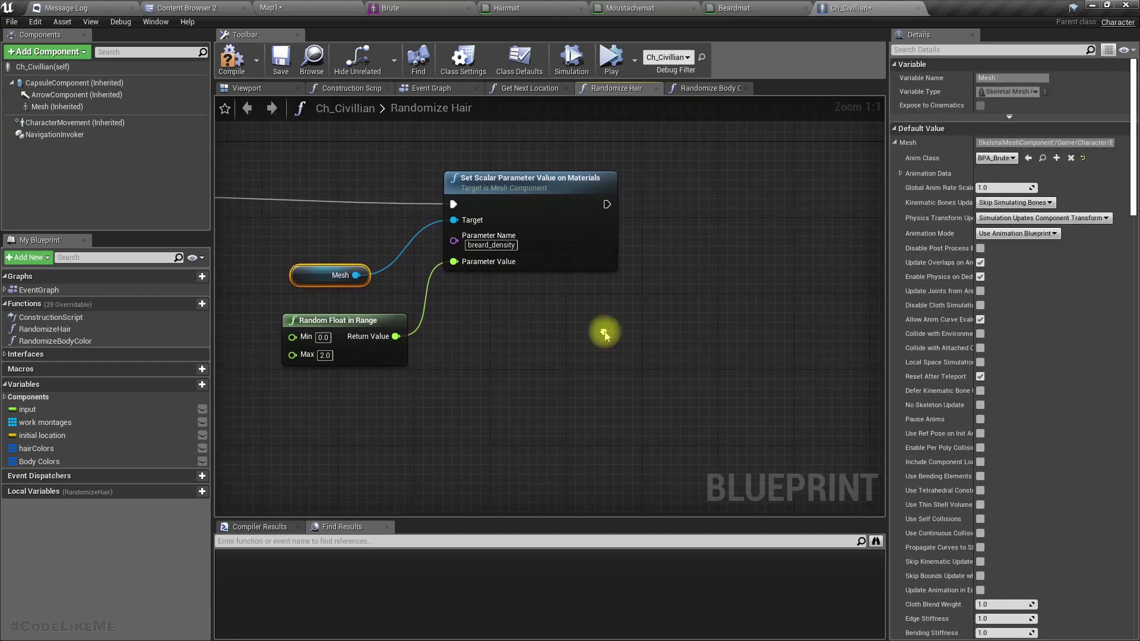
pyautogui.moveTo(324, 165); pyautogui.dragTo(572, 344)
pyautogui.hotkey('ctrl', 'w')
pyautogui.moveTo(737, 296); pyautogui.dragTo(608, 204)
pyautogui.moveTo(753, 331); pyautogui.dragTo(609, 344, button='right')
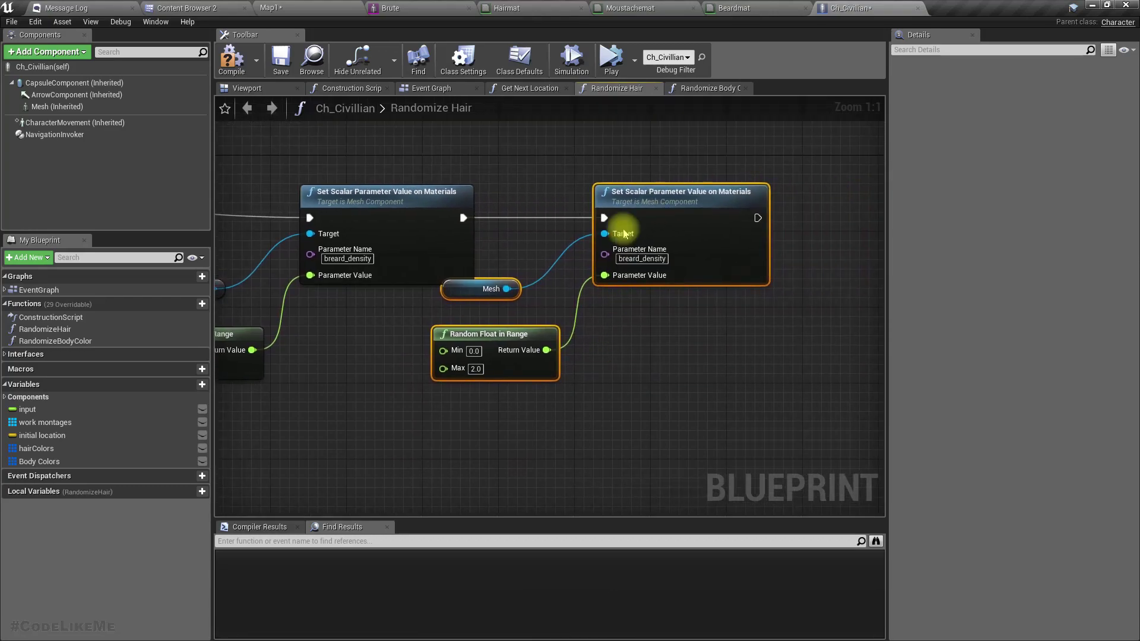
# Rename the Hair Density parameter in Moustachemat to moustache_density, copy that name, and apply and save the material.
pyautogui.click(629, 7)
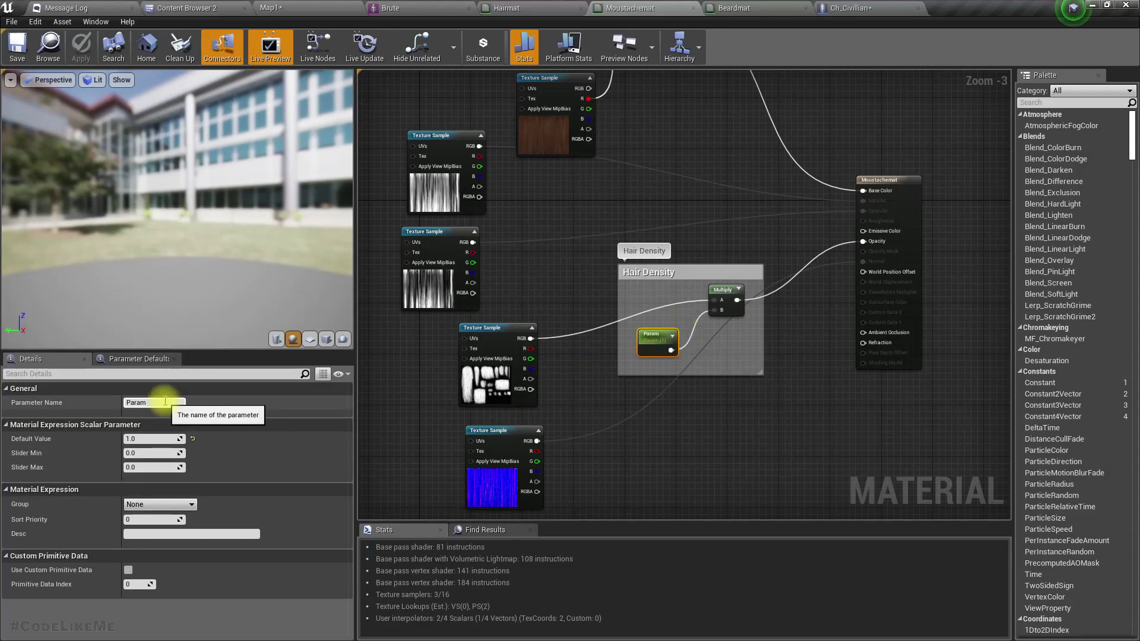
pyautogui.write('mou')
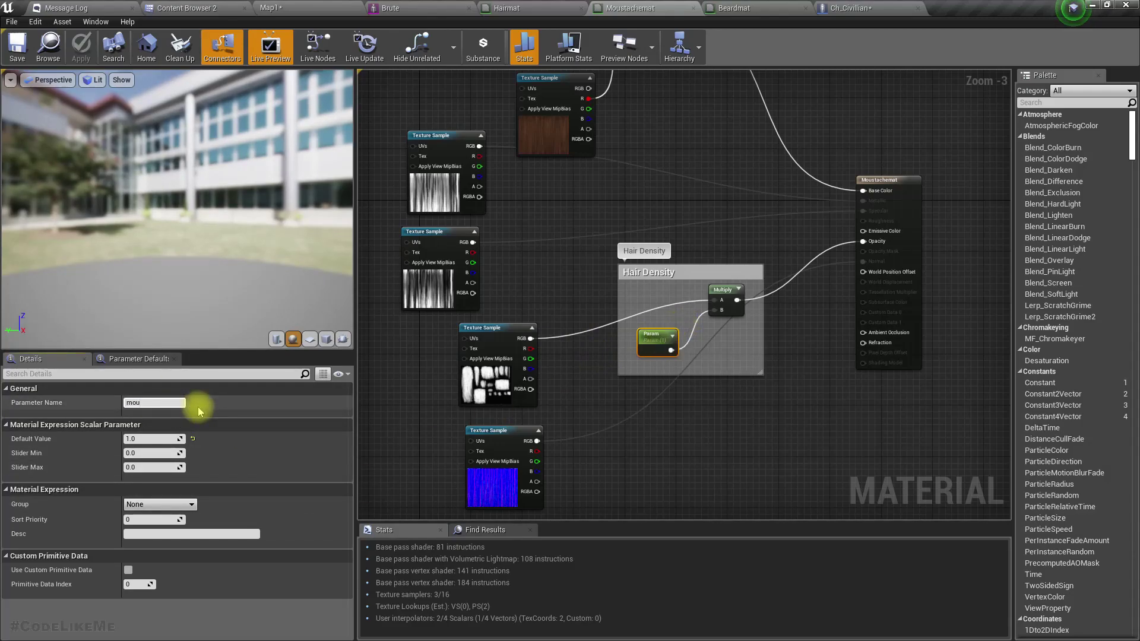
pyautogui.write('stache_density')
pyautogui.hotkey('ctrl', 'a')
pyautogui.hotkey('ctrl', 'c')
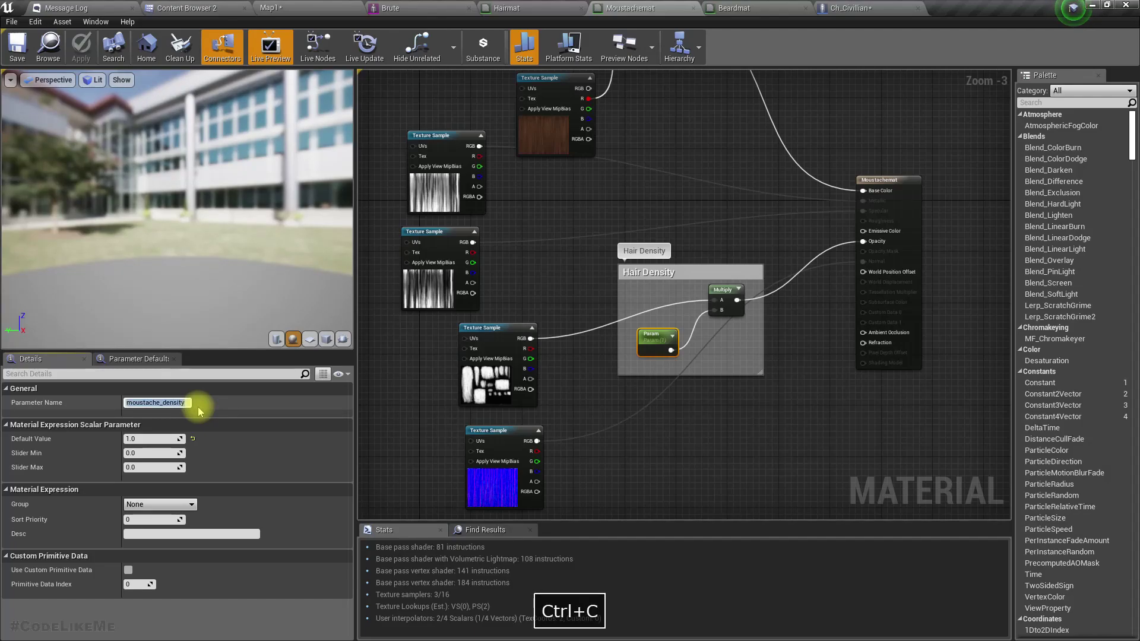
pyautogui.press('Return')
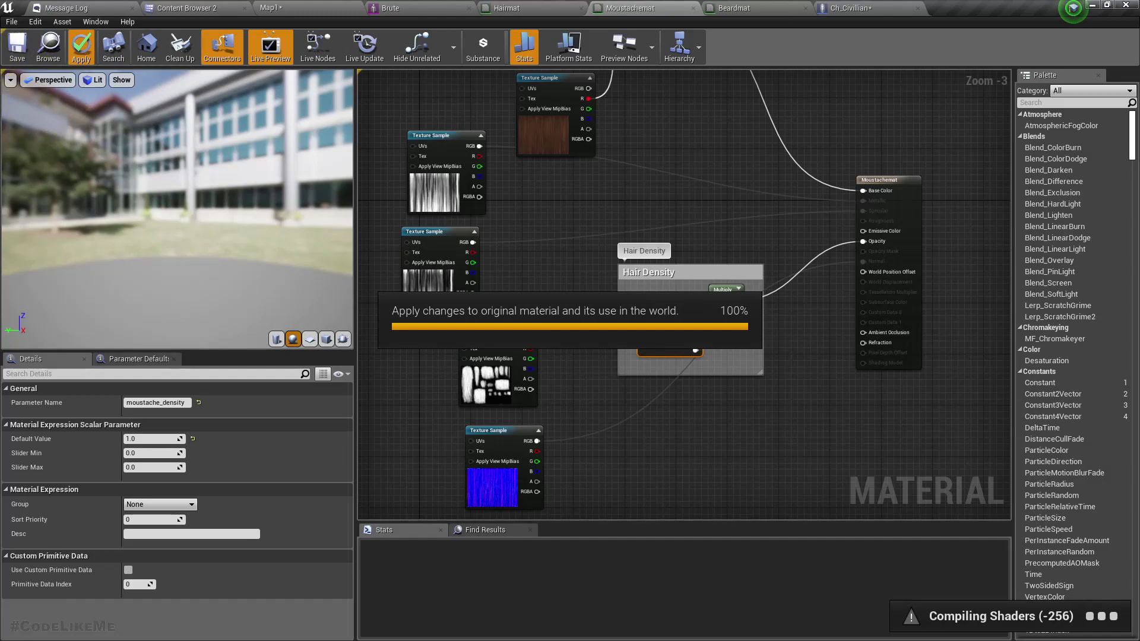
pyautogui.click(17, 47)
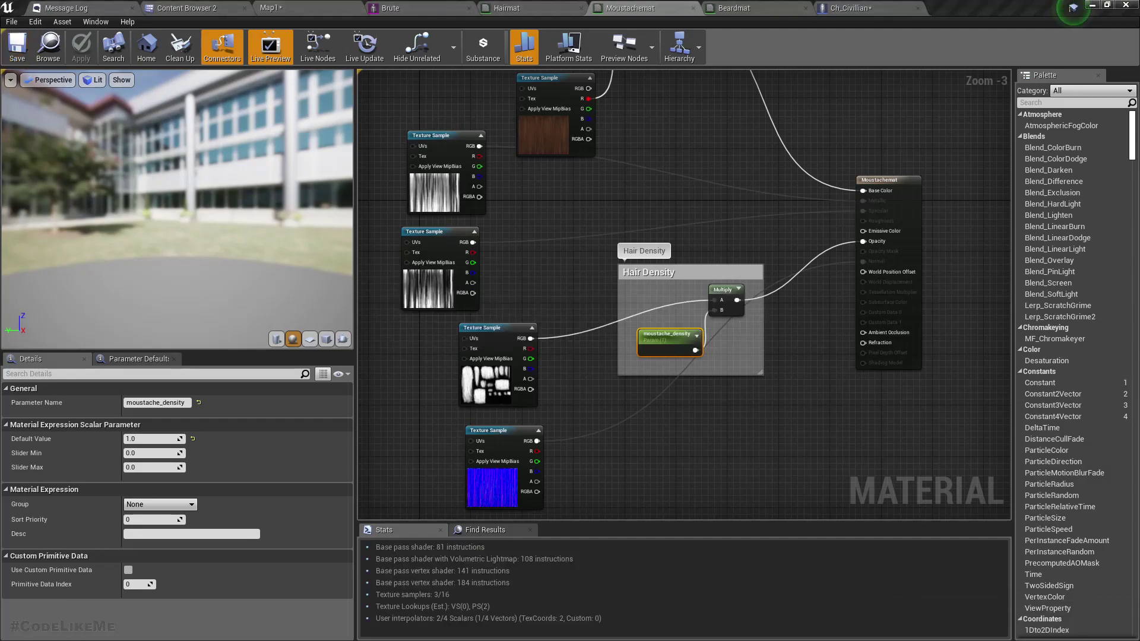
# Set the duplicated scalar node's Parameter Name in Ch_Civillian to moustache_density, then compile and save the blueprint.
pyautogui.click(849, 8)
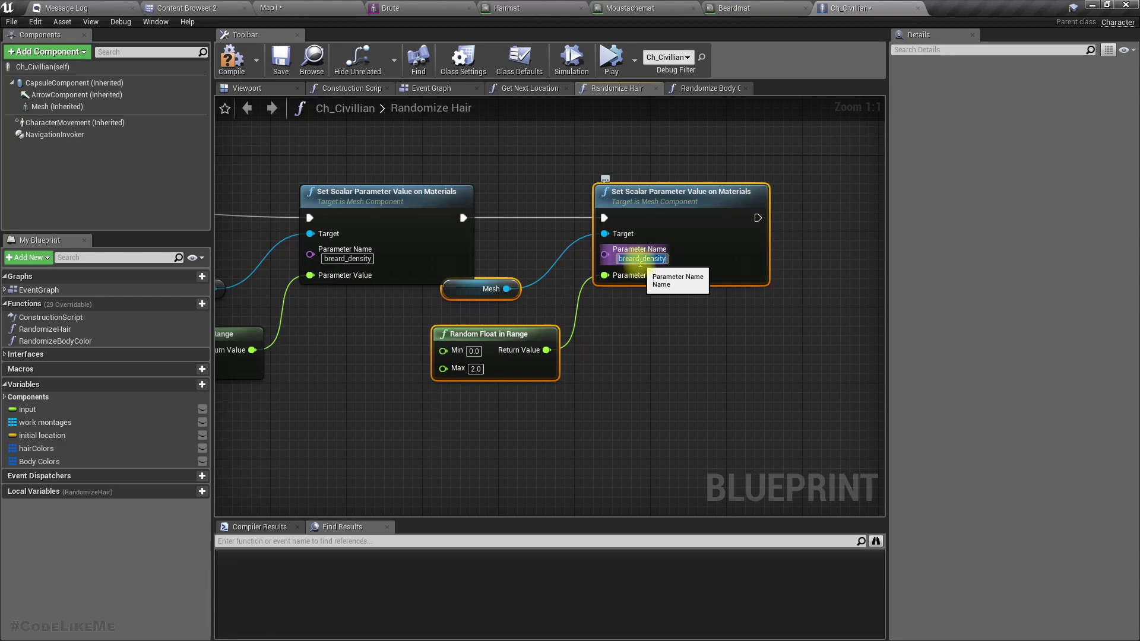
pyautogui.hotkey('ctrl', 'v')
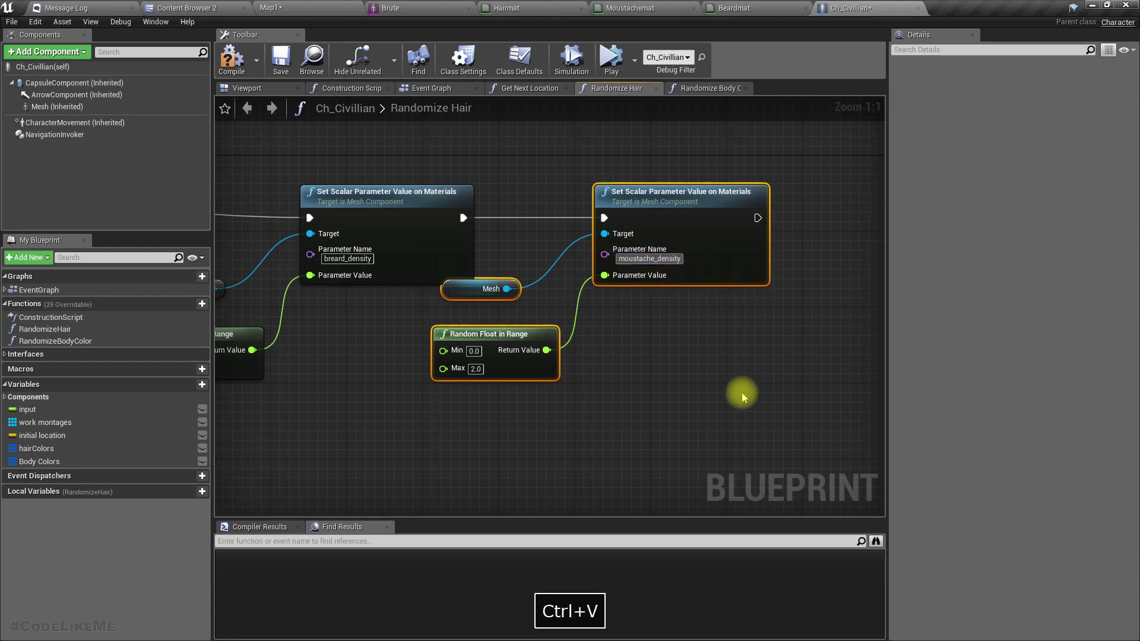
pyautogui.click(239, 66)
pyautogui.click(283, 60)
# Bring the row of civilians in Map1 into view and simulate the level in a full-screen viewport.
pyautogui.click(285, 8)
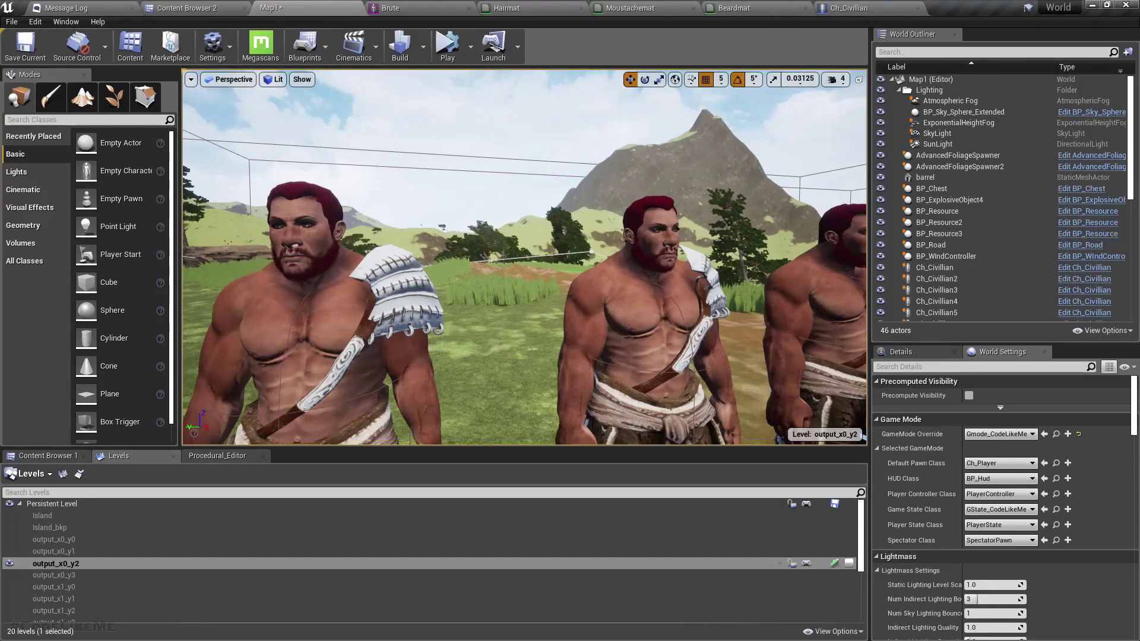
pyautogui.press('s')
pyautogui.moveTo(499, 242)
pyautogui.mouseDown(button='right')
pyautogui.moveTo(466, 239)
pyautogui.moveTo(500, 243)
pyautogui.mouseUp(button='right')
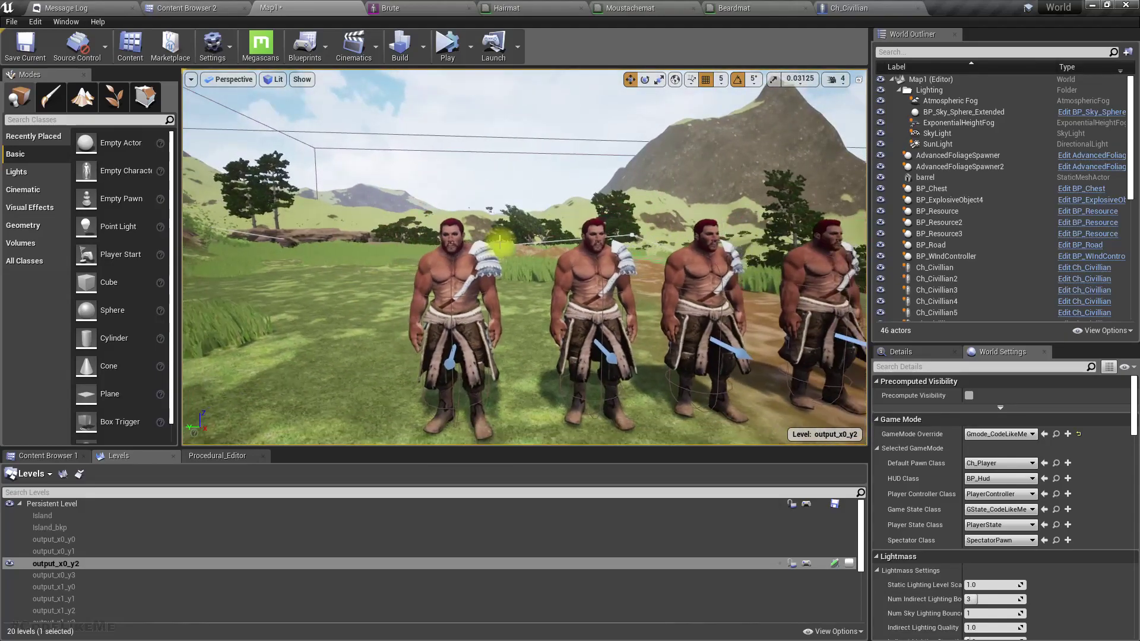
pyautogui.press('F11')
pyautogui.hotkey('alt', 'p')
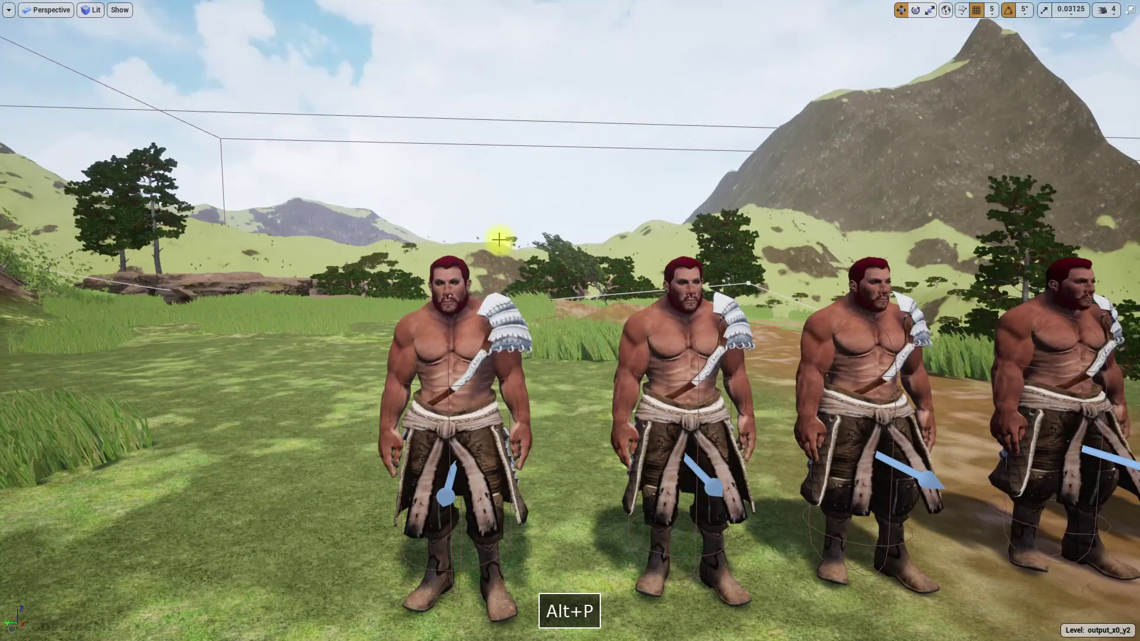
pyautogui.hotkey('alt', 'p')
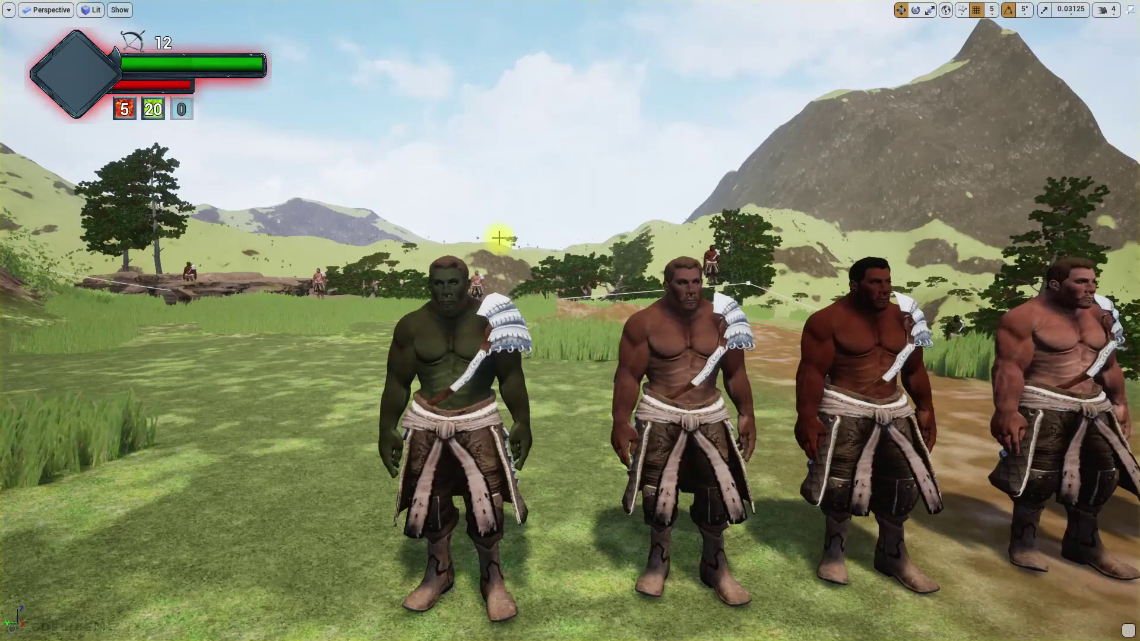
# Examine the simulated civilians' faces up close for hair colour, beard and moustache density variation, and end the simulation.
pyautogui.moveTo(498, 238); pyautogui.dragTo(463, 233, button='right')
pyautogui.press('w')
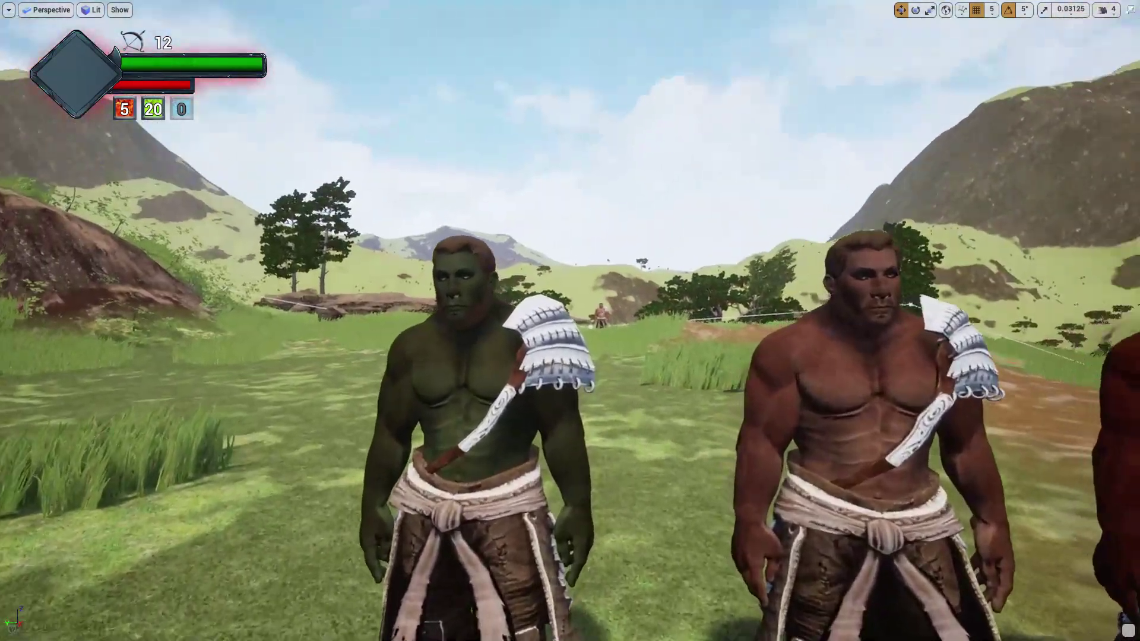
pyautogui.press('w')
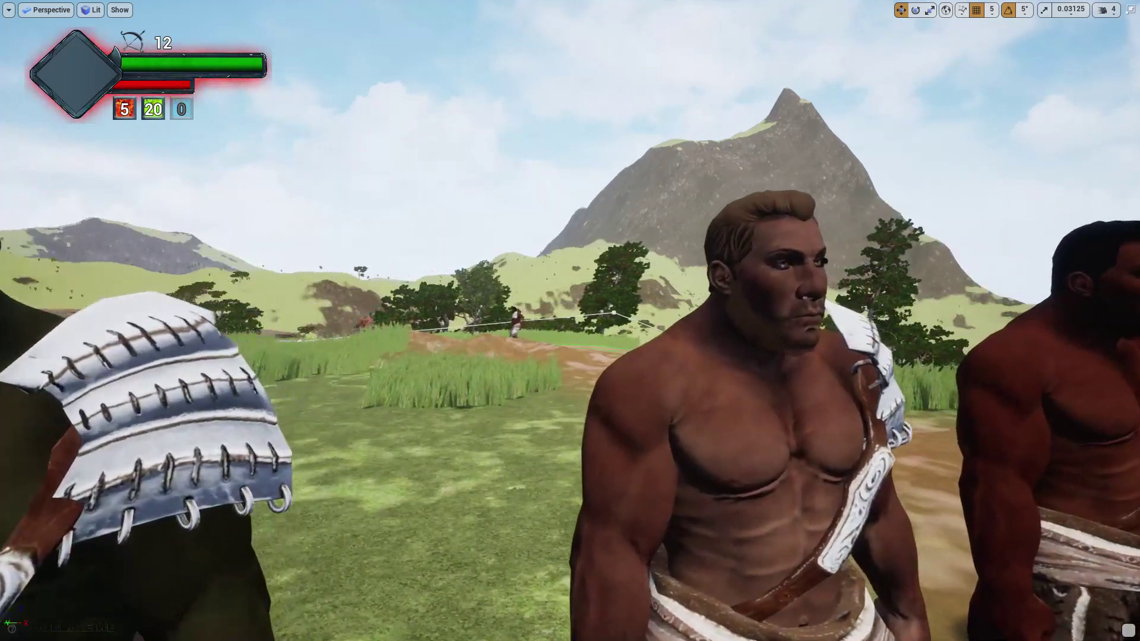
pyautogui.press('w')
pyautogui.moveTo(463, 233); pyautogui.dragTo(345, 228, button='right')
pyautogui.press('d')
pyautogui.press('d')
pyautogui.press('w')
pyautogui.press('d')
pyautogui.press('d')
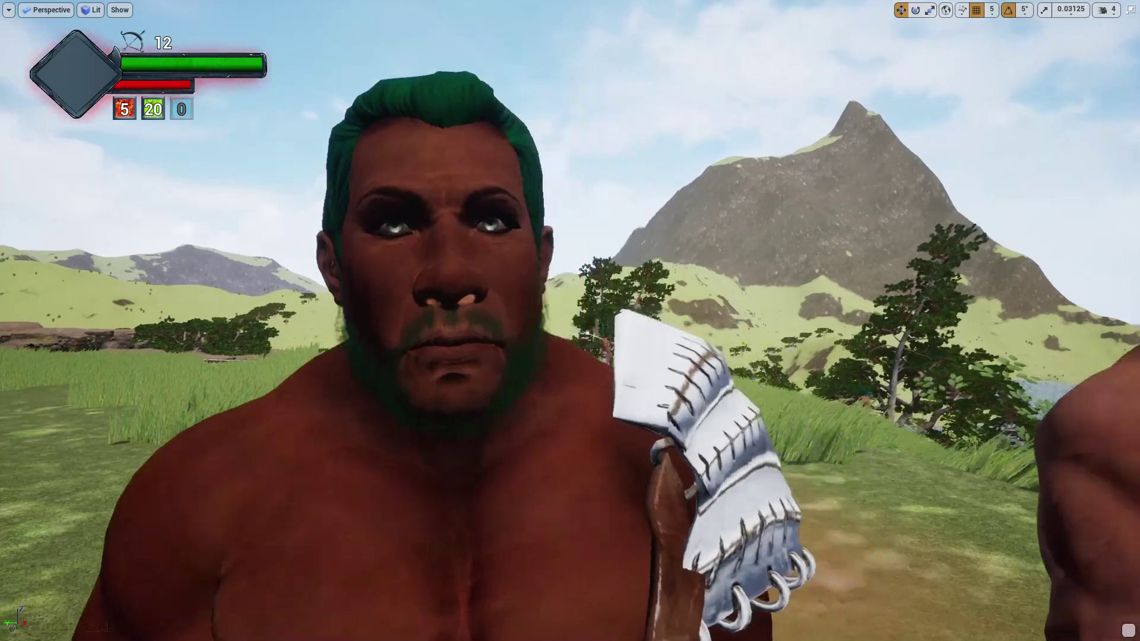
pyautogui.press('d')
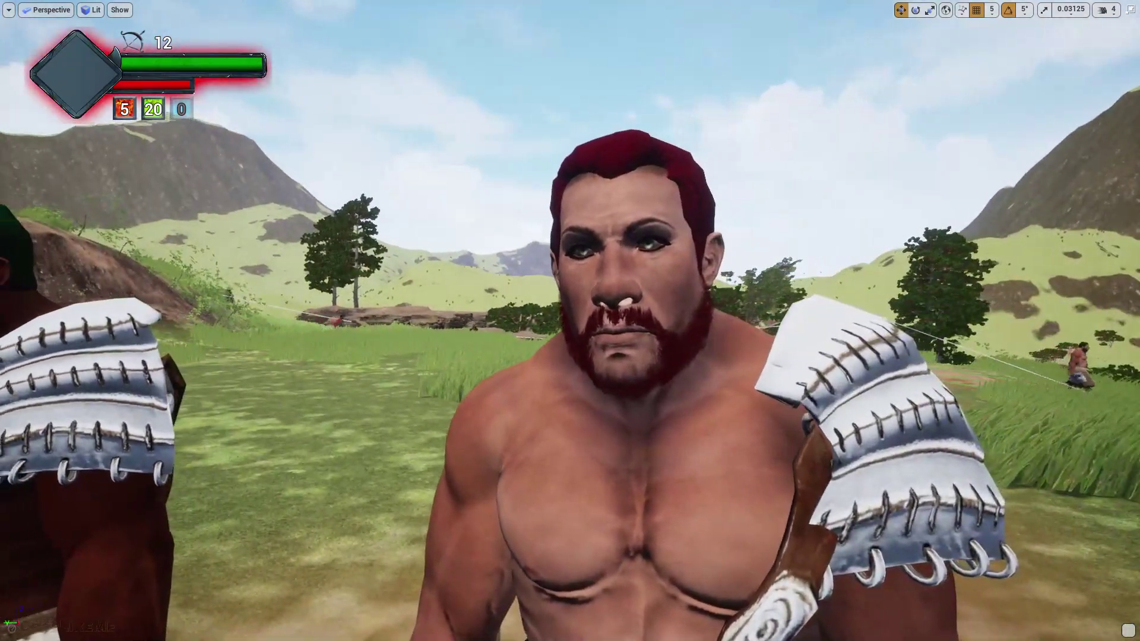
pyautogui.press('w')
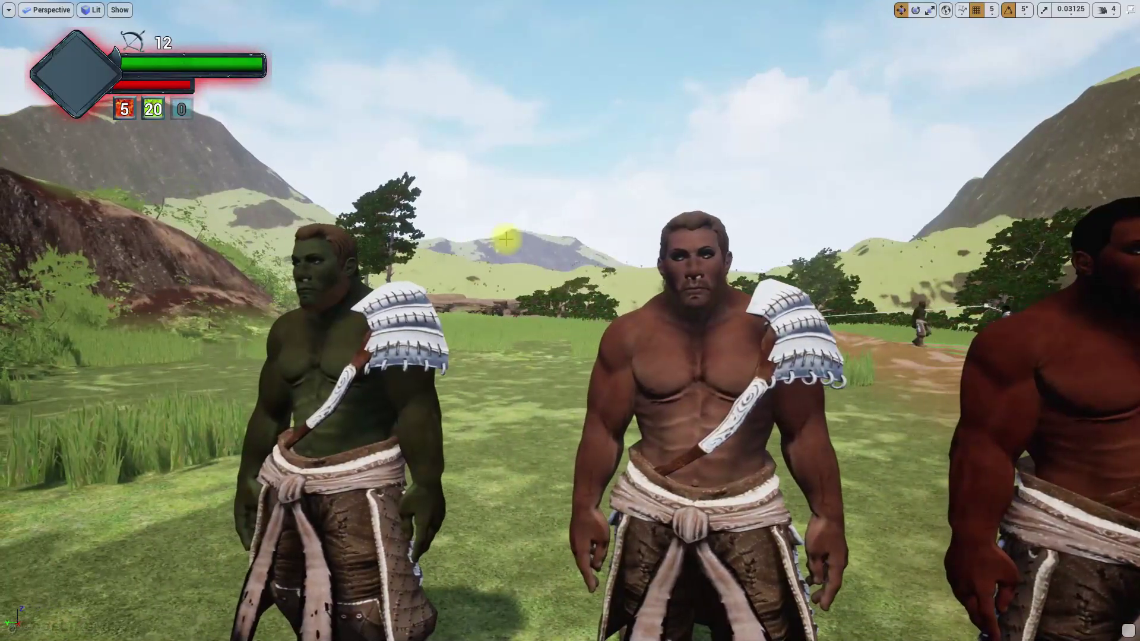
pyautogui.press('Escape')
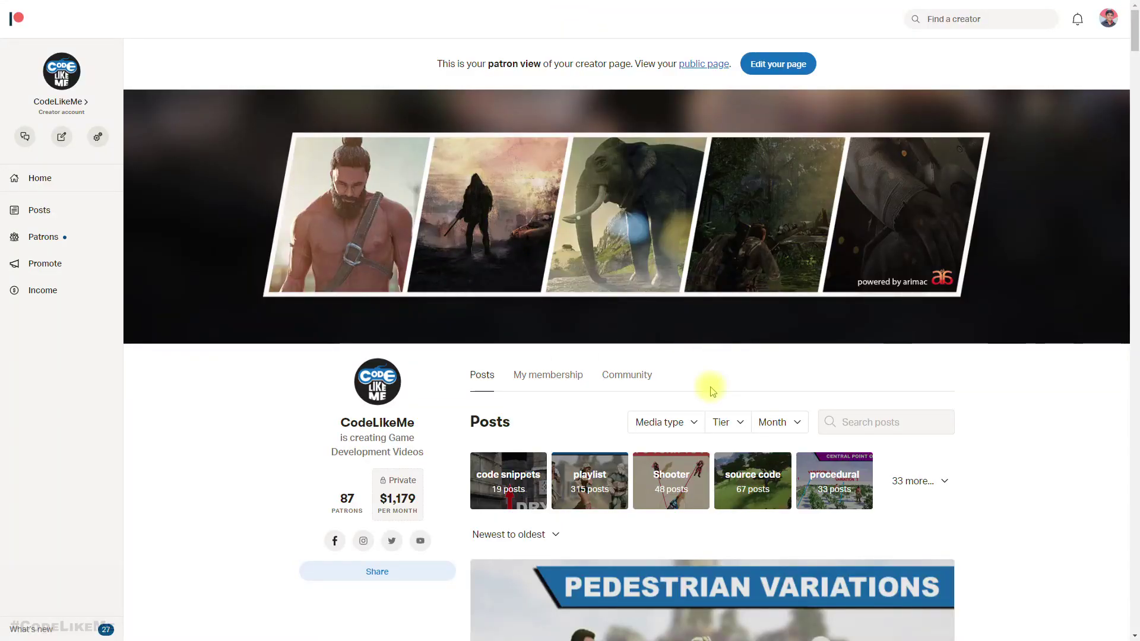
# Switch to the CodeLikeMe Patreon page and look through its recent tutorial posts.
pyautogui.scroll(-7, 713, 390)
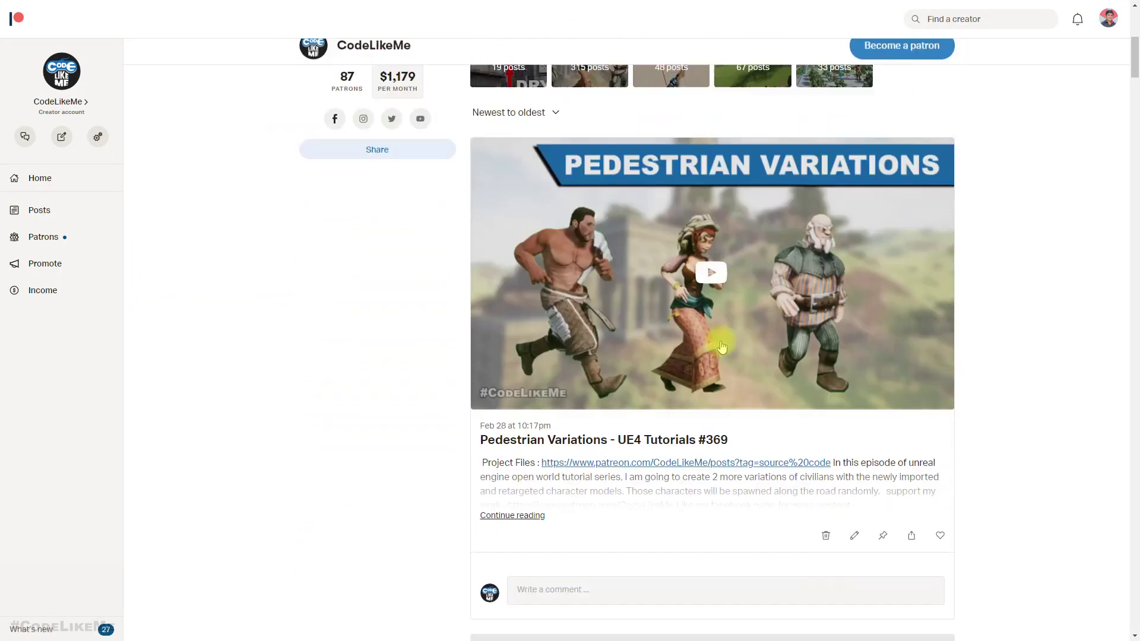
pyautogui.scroll(-3, 722, 347)
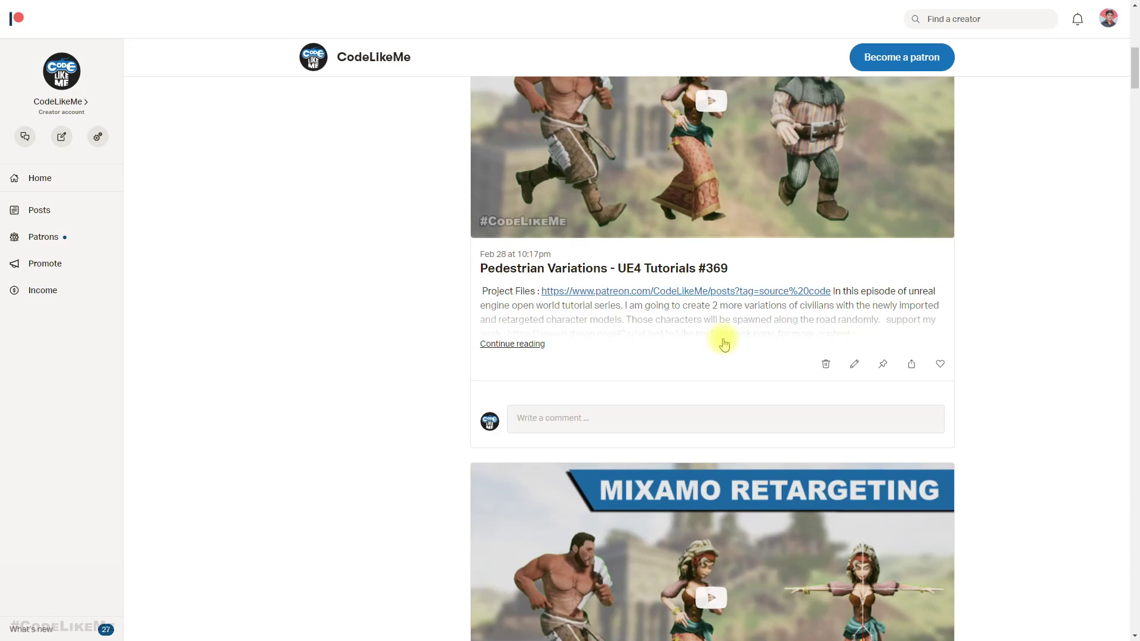
pyautogui.scroll(-4, 724, 344)
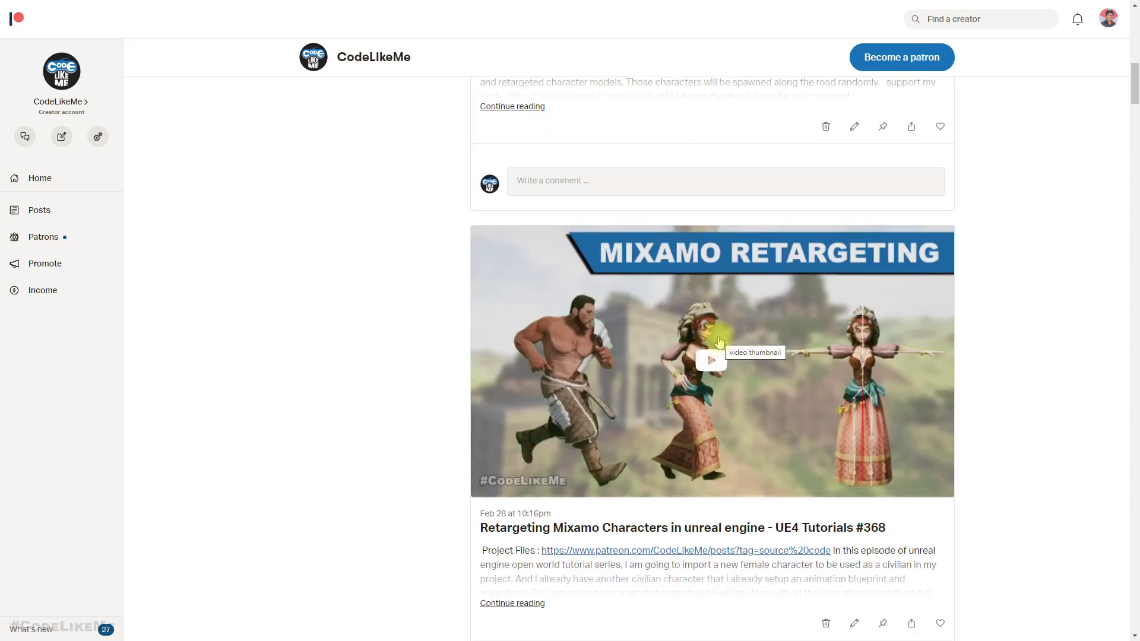
pyautogui.scroll(-8, 719, 343)
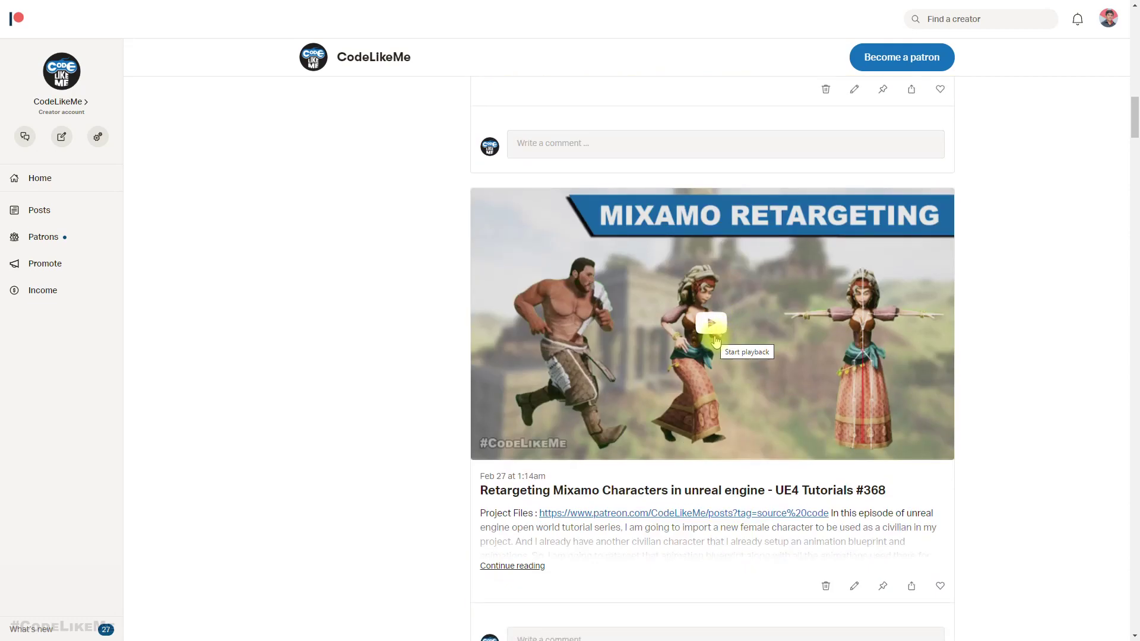
pyautogui.scroll(15, 712, 339)
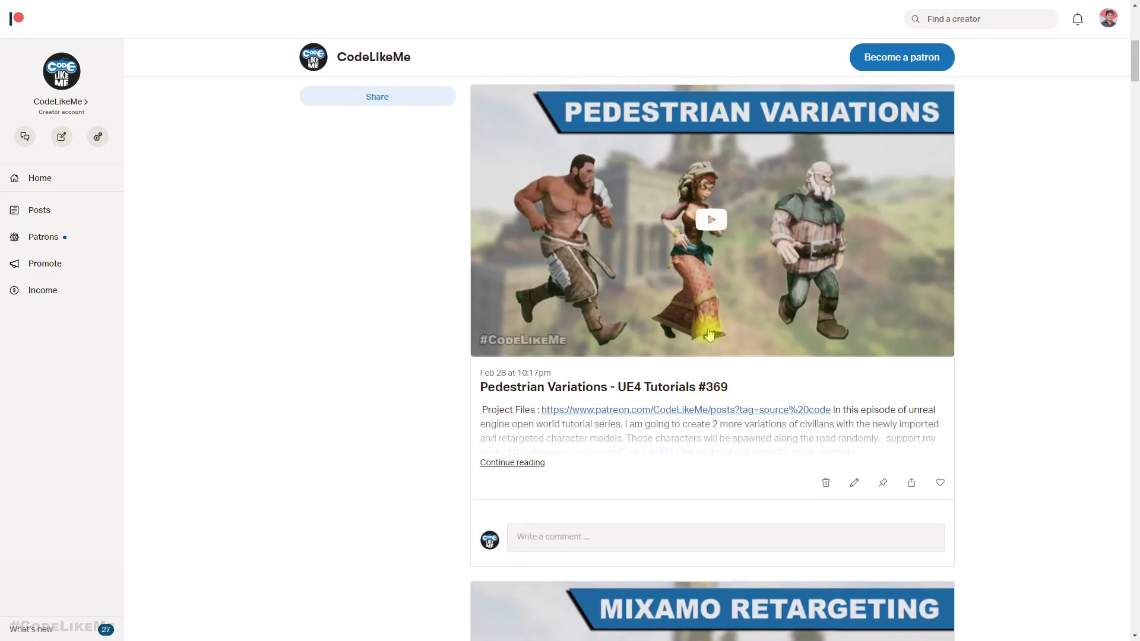